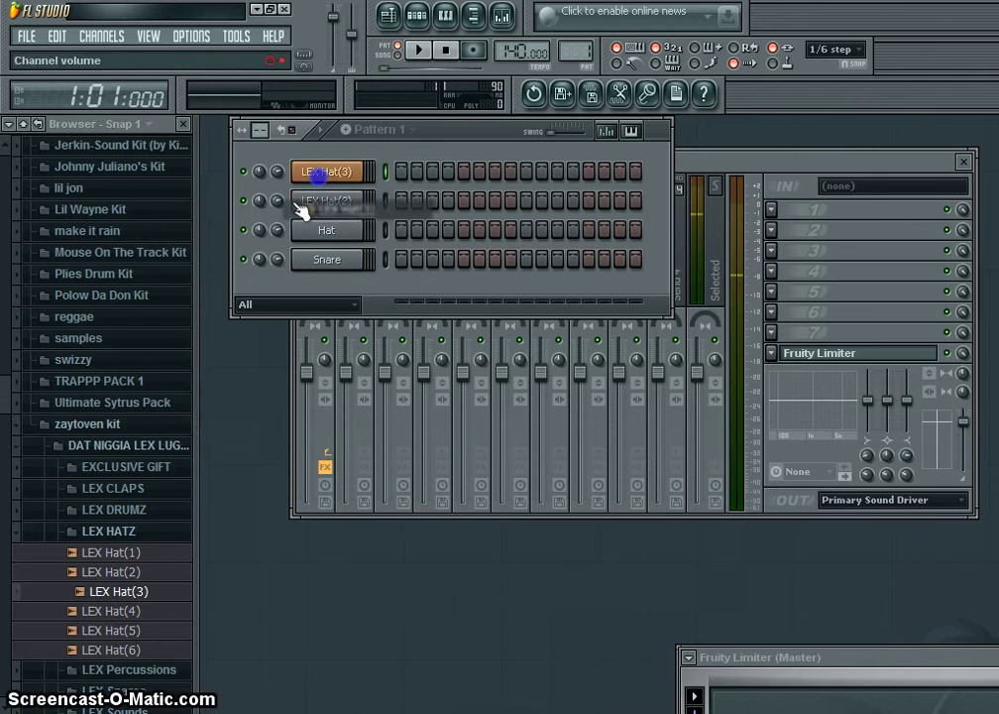
# Preview the kick and drum samples in the LEX DRUMZ folder and add LEX Drum(2) as a new channel above LEX Hat(3).
pyautogui.click(139, 531)
pyautogui.click(139, 511)
pyautogui.click(133, 515)
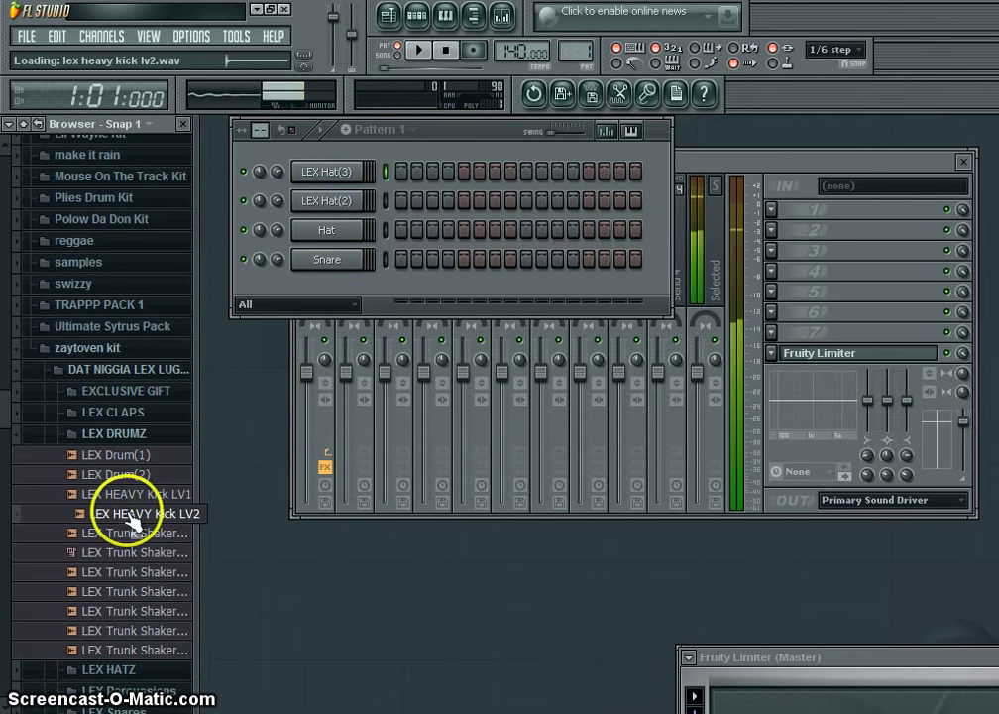
pyautogui.click(129, 495)
pyautogui.click(128, 479)
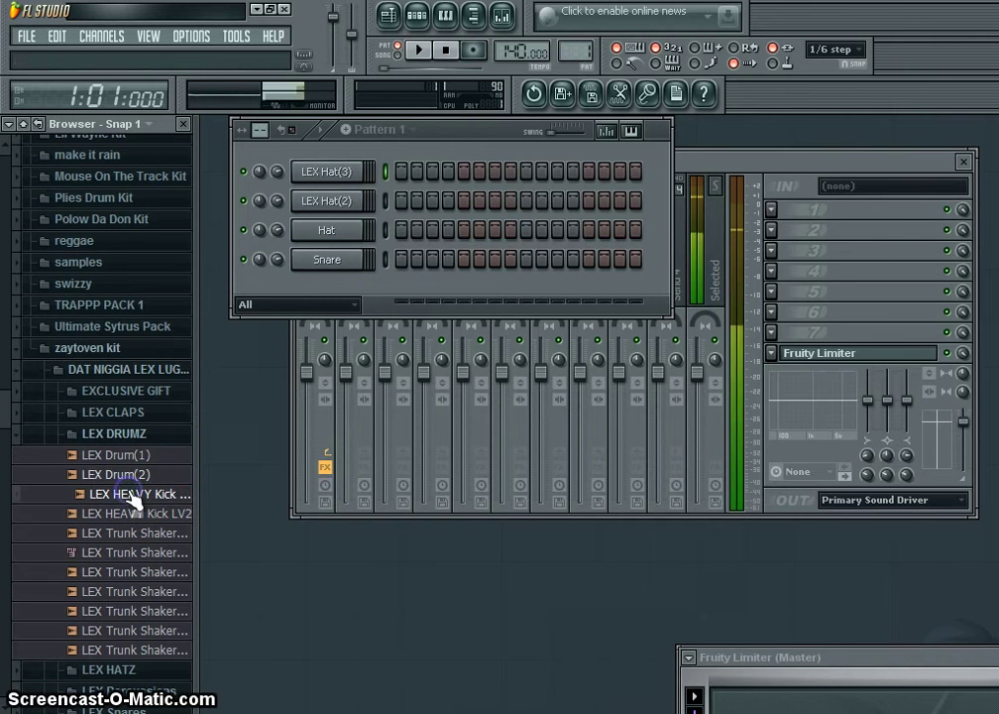
pyautogui.click(132, 477)
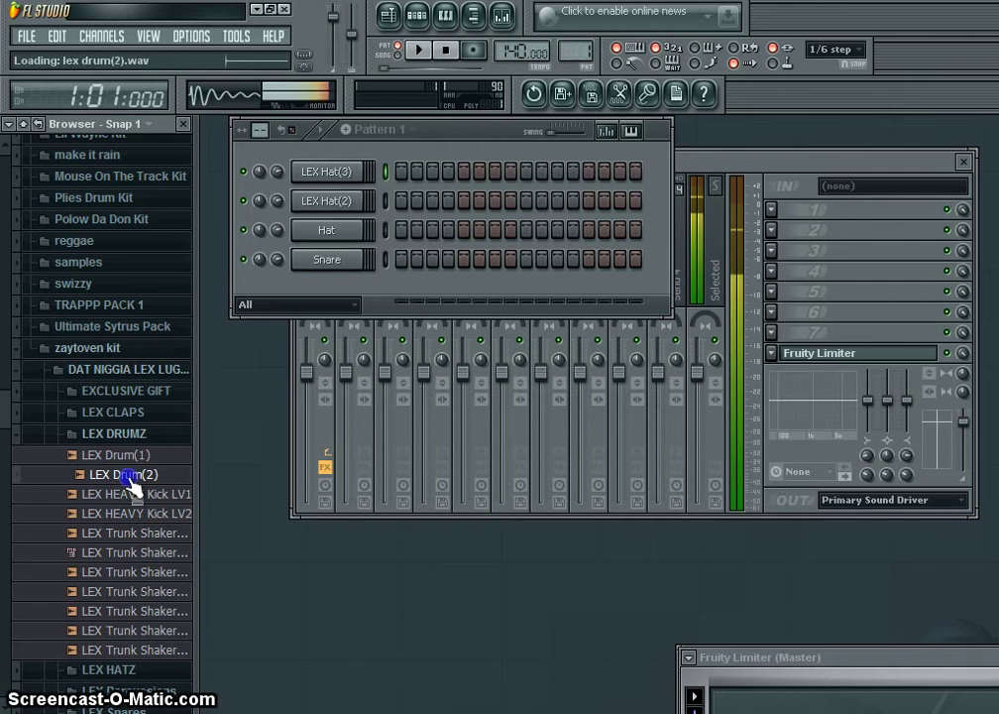
pyautogui.moveTo(134, 477); pyautogui.dragTo(334, 157)
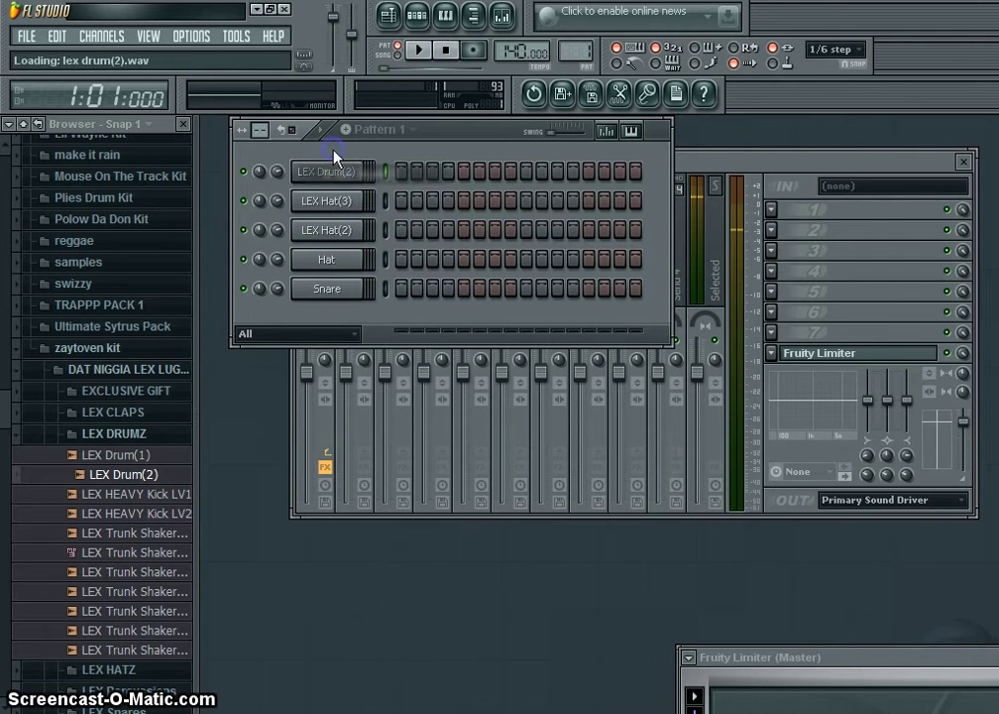
# Audition the clap samples LEX Clap(1) through LEX Clap(8) in the LEX CLAPS folder.
pyautogui.click(131, 431)
pyautogui.click(129, 413)
pyautogui.click(134, 452)
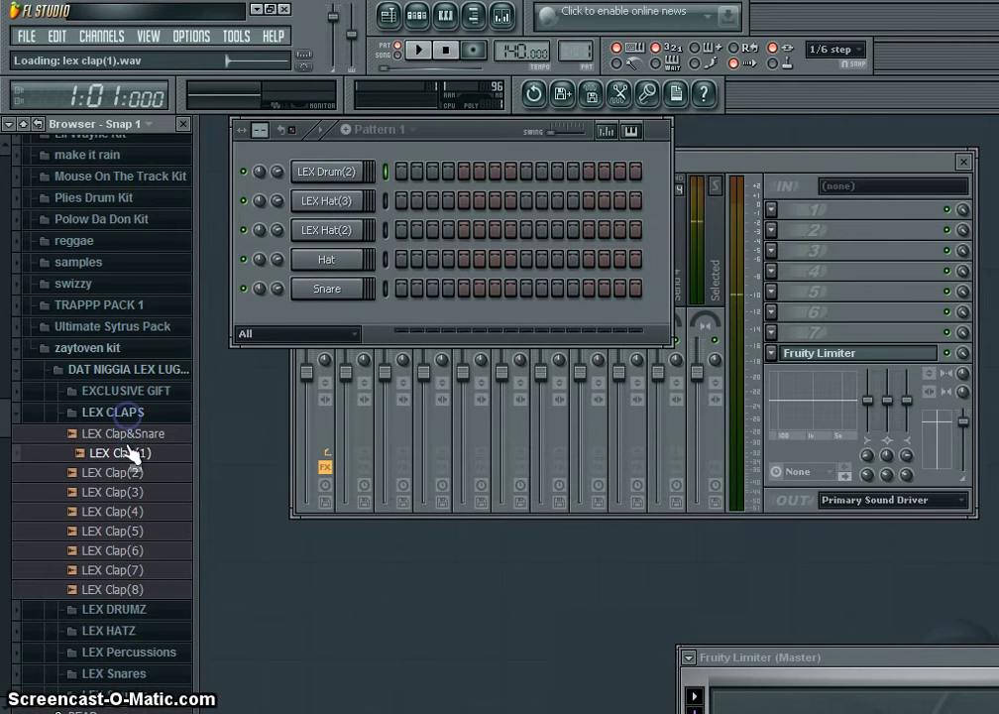
pyautogui.click(132, 473)
pyautogui.moveTo(137, 471); pyautogui.dragTo(249, 328)
pyautogui.click(108, 493)
pyautogui.click(107, 512)
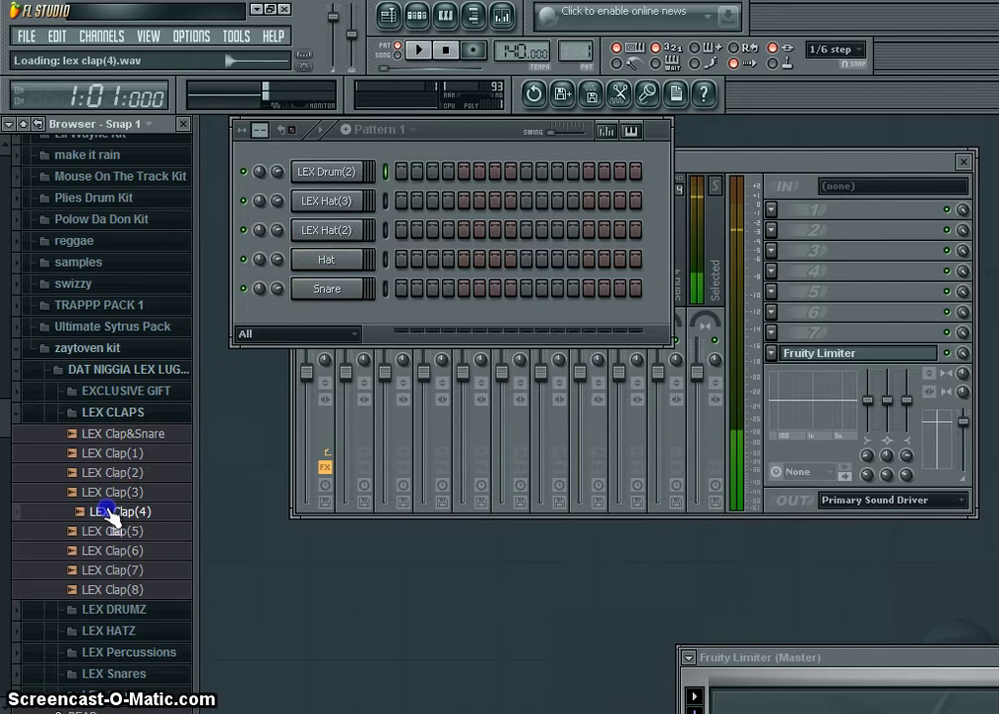
pyautogui.click(111, 531)
pyautogui.click(109, 551)
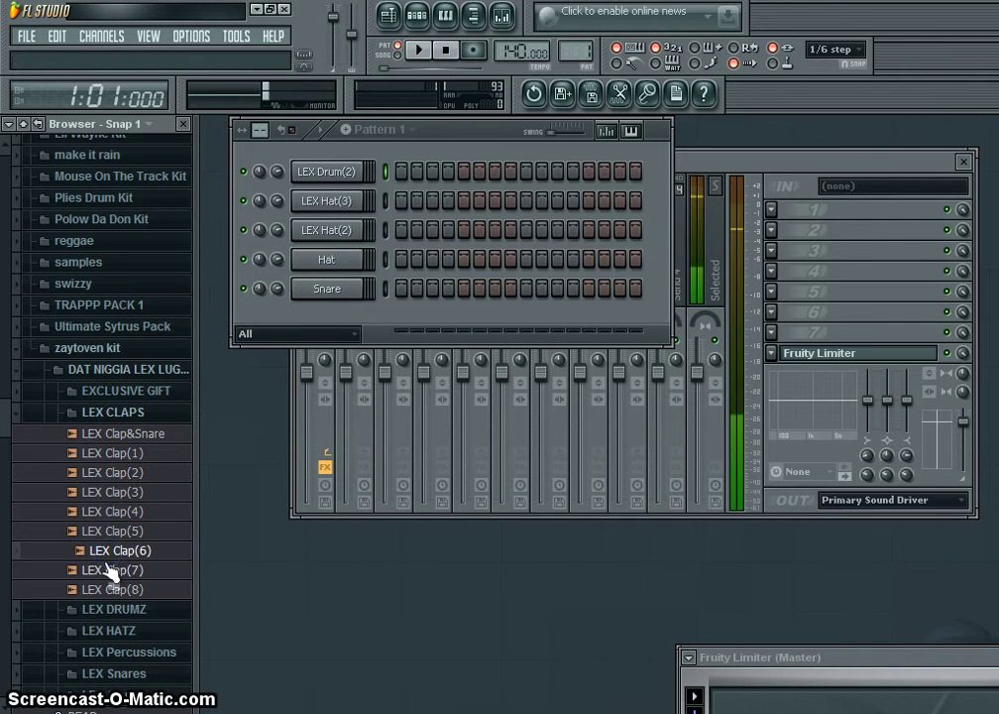
pyautogui.click(109, 570)
pyautogui.click(109, 589)
# Compare the first LEX clap samples again and replace the Snare channel's sample with LEX Clap(2).
pyautogui.click(139, 452)
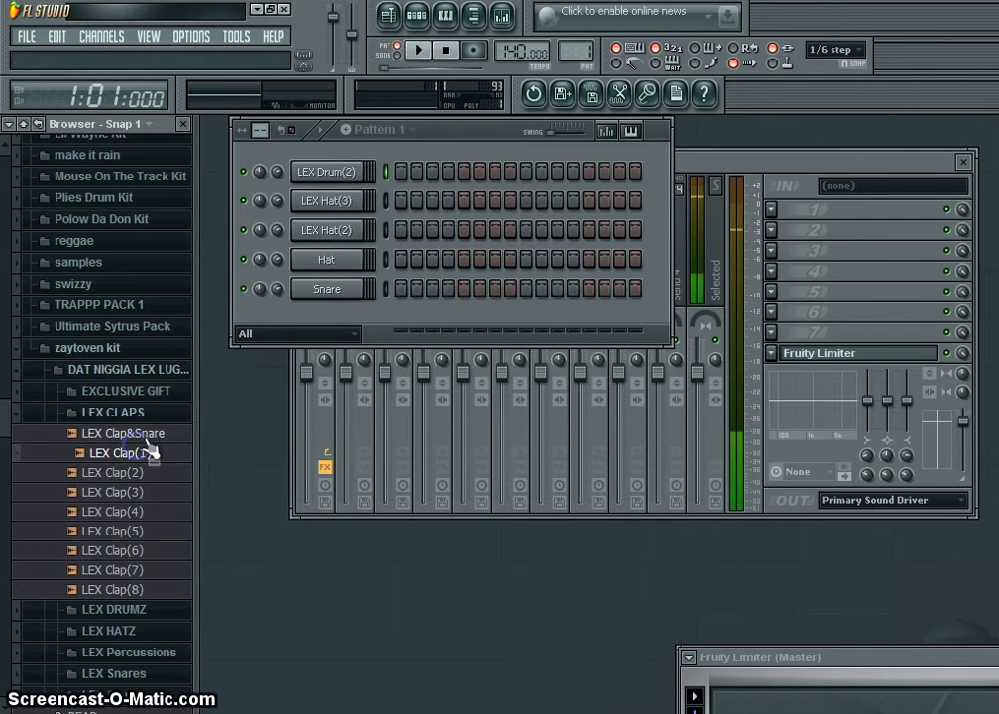
pyautogui.click(143, 434)
pyautogui.click(139, 452)
pyautogui.click(119, 474)
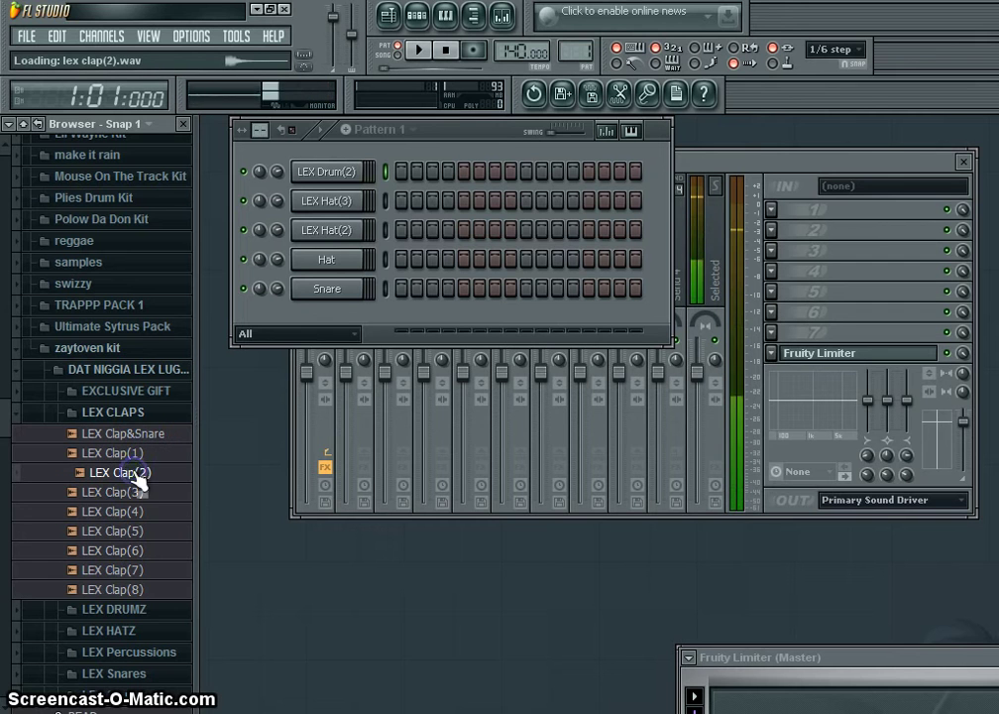
pyautogui.moveTo(105, 476); pyautogui.dragTo(342, 294)
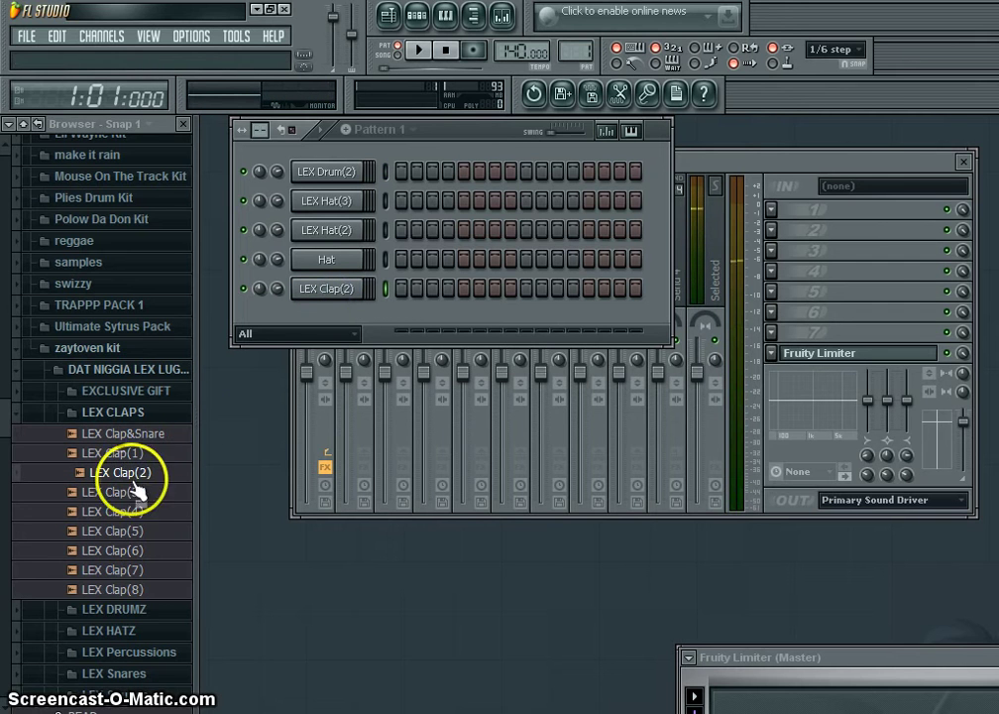
# Audition the crash and rim samples in the LEX Percussions folder.
pyautogui.click(118, 413)
pyautogui.click(124, 434)
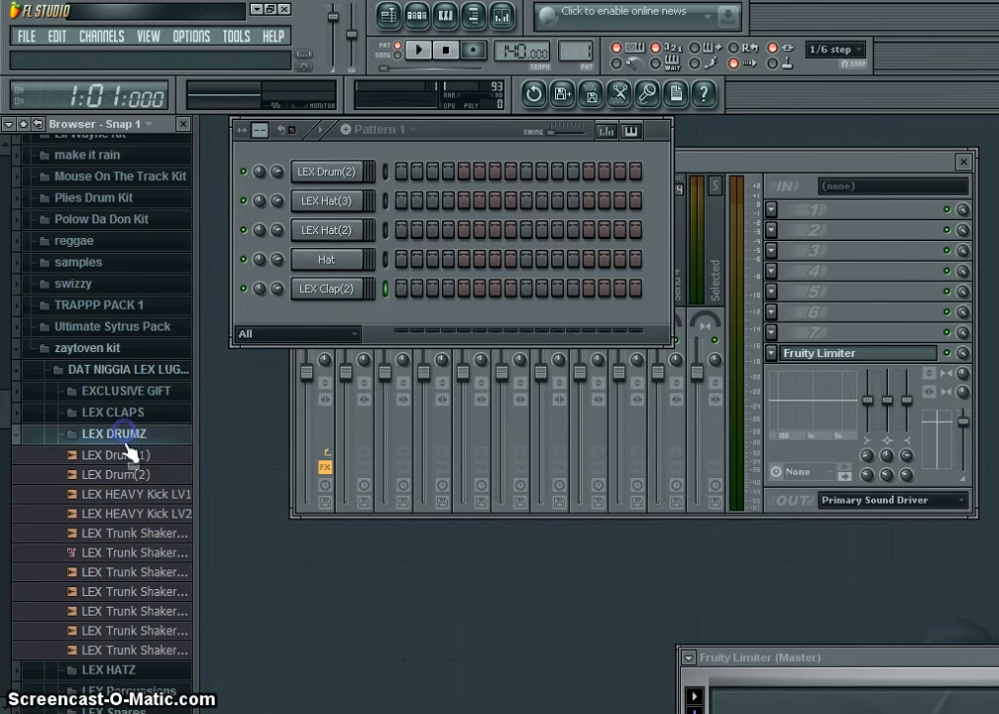
pyautogui.click(124, 436)
pyautogui.click(124, 456)
pyautogui.click(124, 456)
pyautogui.click(126, 476)
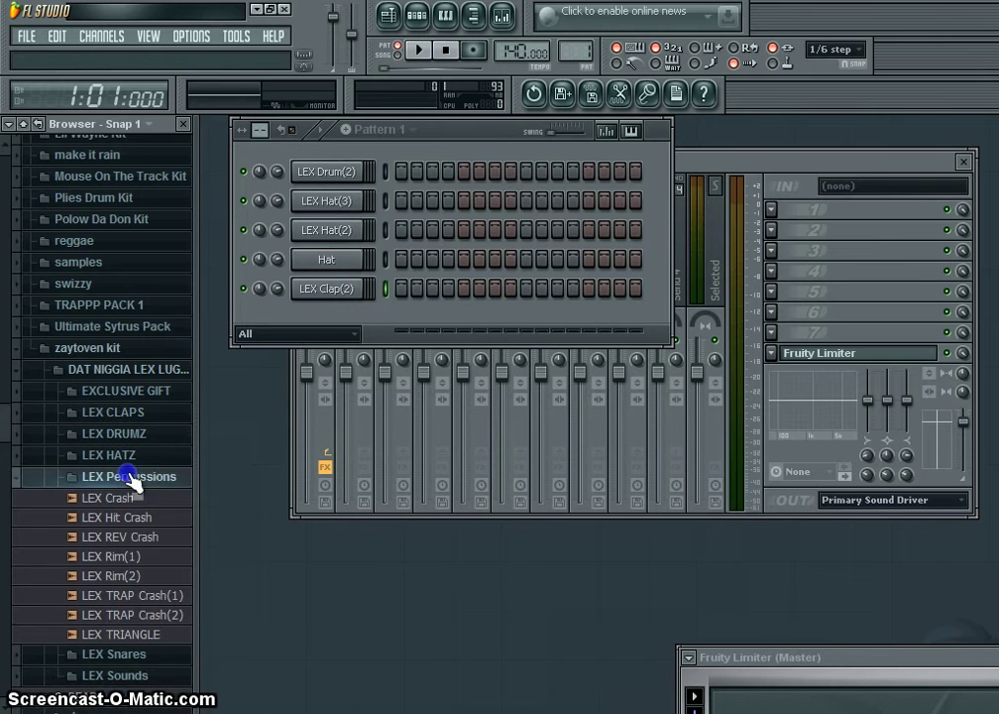
pyautogui.click(121, 498)
pyautogui.click(123, 515)
pyautogui.click(126, 537)
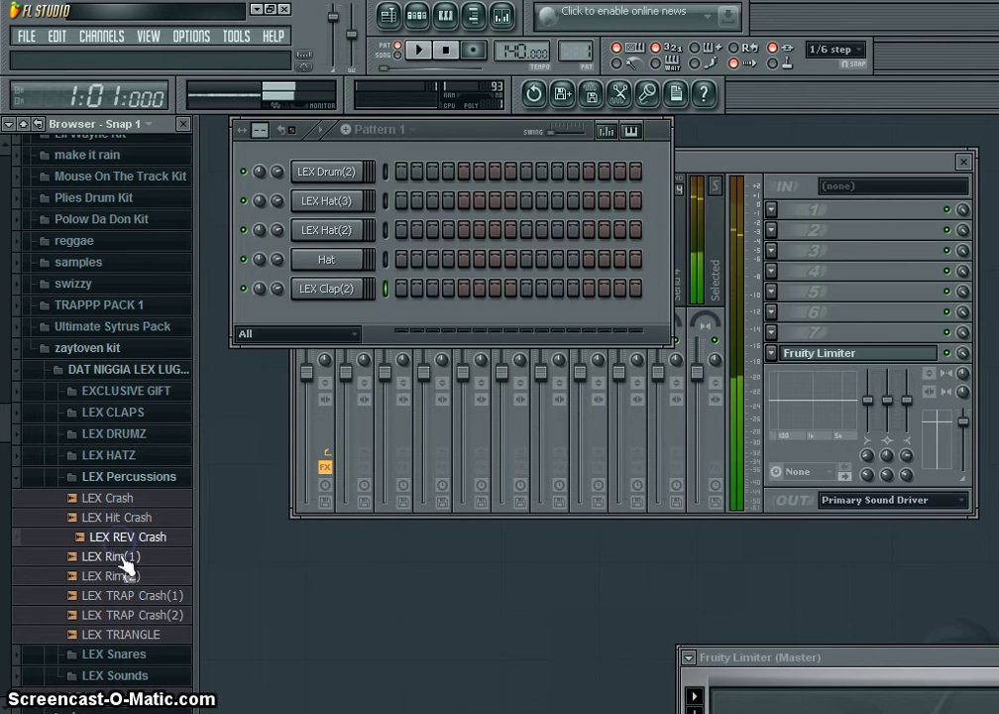
pyautogui.click(124, 556)
pyautogui.click(124, 595)
pyautogui.click(124, 615)
# Preview the first samples in the LEX Snares folder and replace the Hat channel's sample with LEX Snare(1).
pyautogui.click(117, 476)
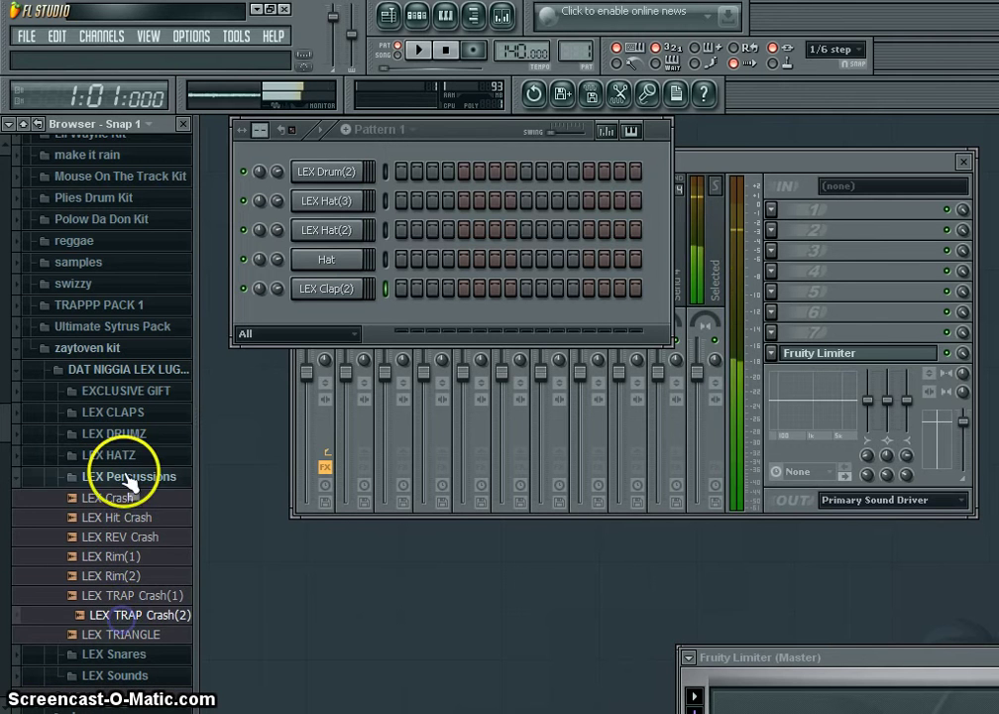
pyautogui.click(123, 498)
pyautogui.click(126, 518)
pyautogui.click(105, 538)
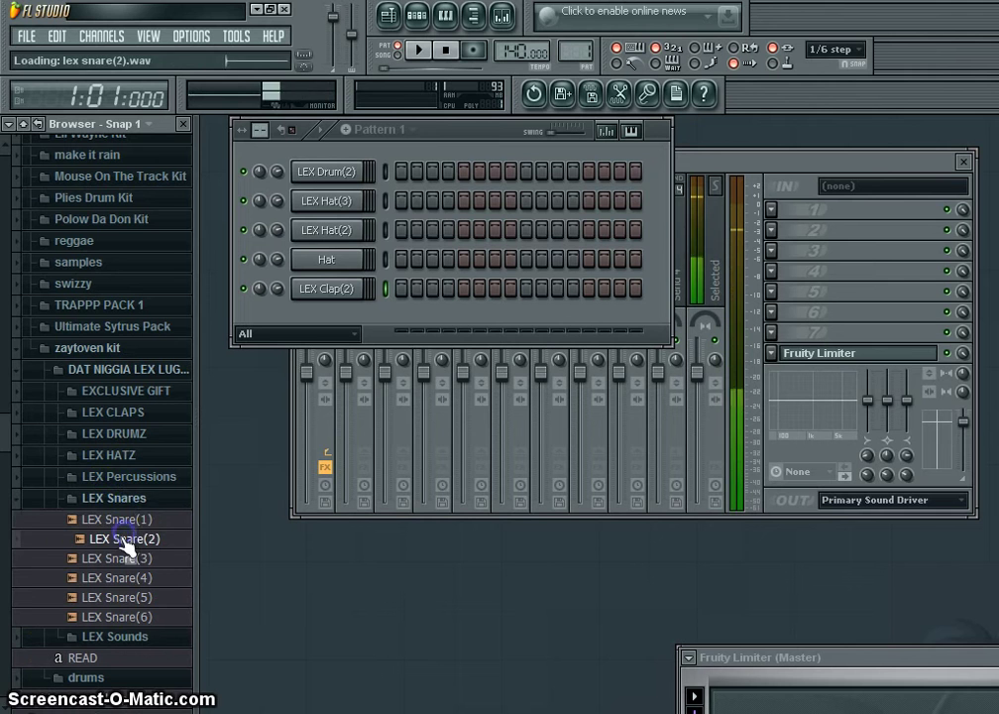
pyautogui.click(129, 522)
pyautogui.moveTo(139, 535); pyautogui.dragTo(329, 260)
pyautogui.click(131, 499)
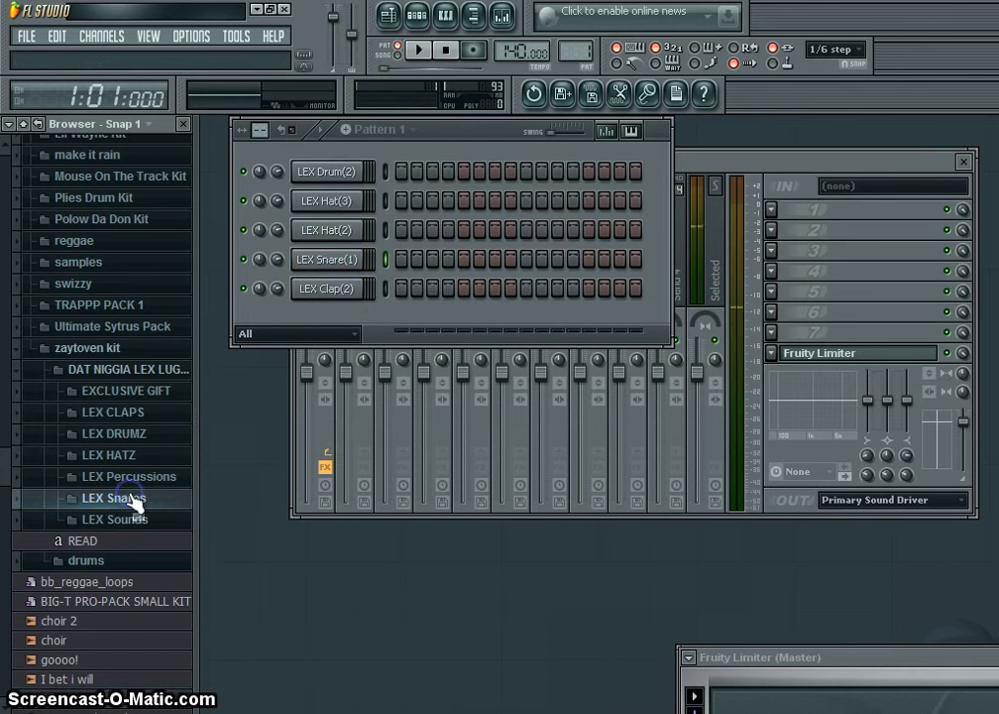
# Add a chant sample from the zaytoven kit's drums/chants folder as a new channel below LEX Clap(2).
pyautogui.click(131, 369)
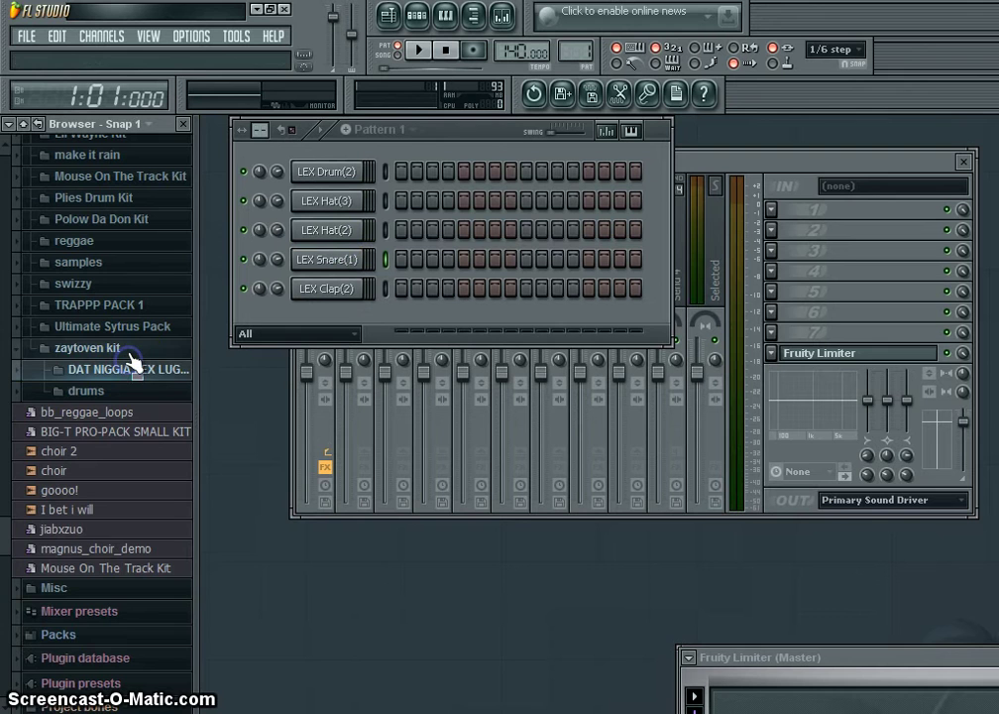
pyautogui.click(129, 353)
pyautogui.click(128, 353)
pyautogui.click(109, 387)
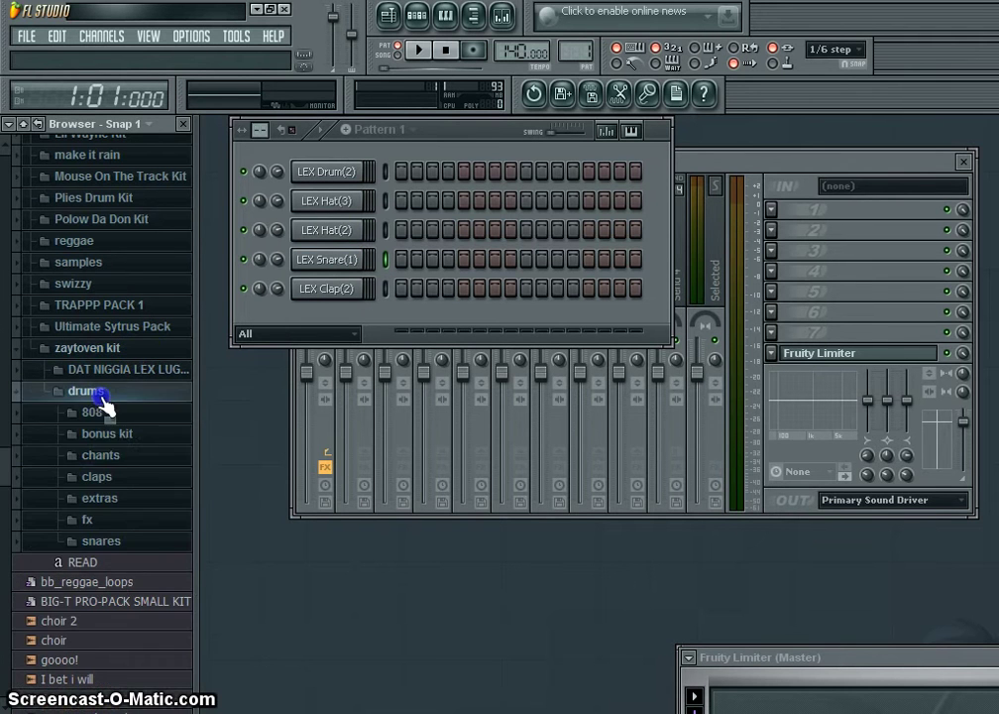
pyautogui.click(117, 459)
pyautogui.moveTo(114, 535); pyautogui.dragTo(283, 352)
pyautogui.click(109, 455)
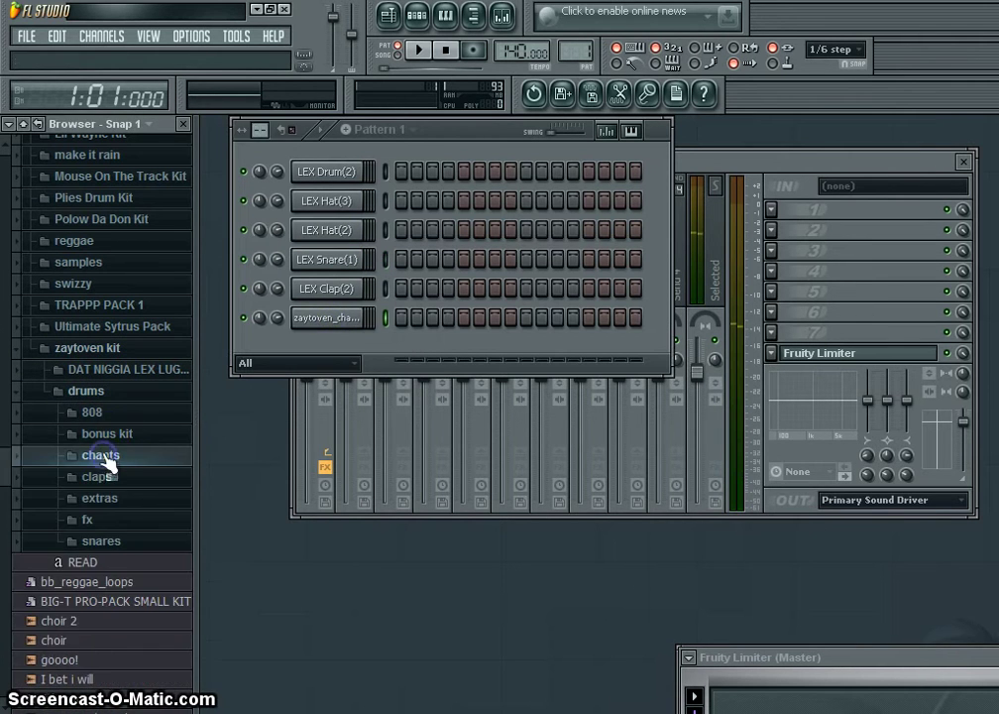
# Add zaytoven_808_6 from the 808 folder as a new channel at the end of the rack and collapse the zaytoven kit folder.
pyautogui.click(109, 412)
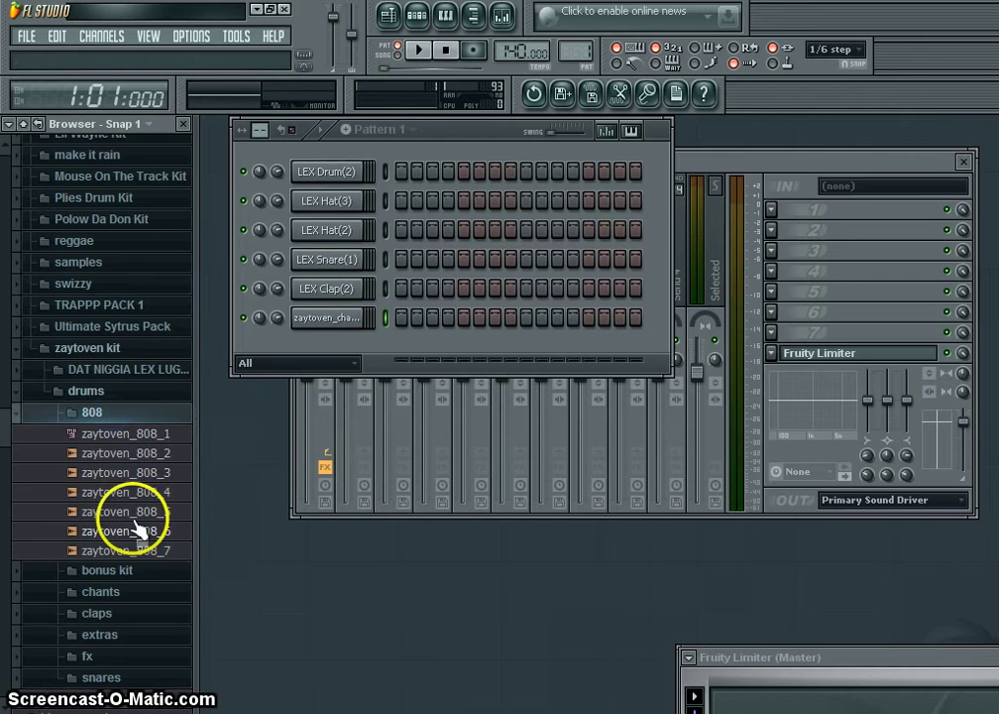
pyautogui.moveTo(138, 527); pyautogui.dragTo(342, 349)
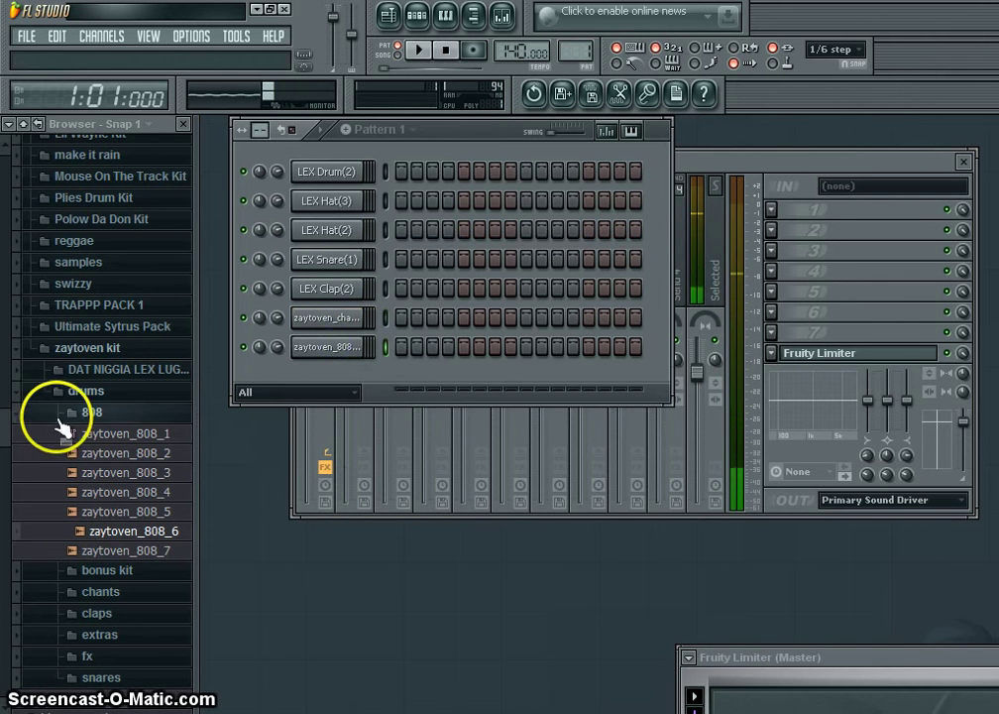
pyautogui.click(62, 421)
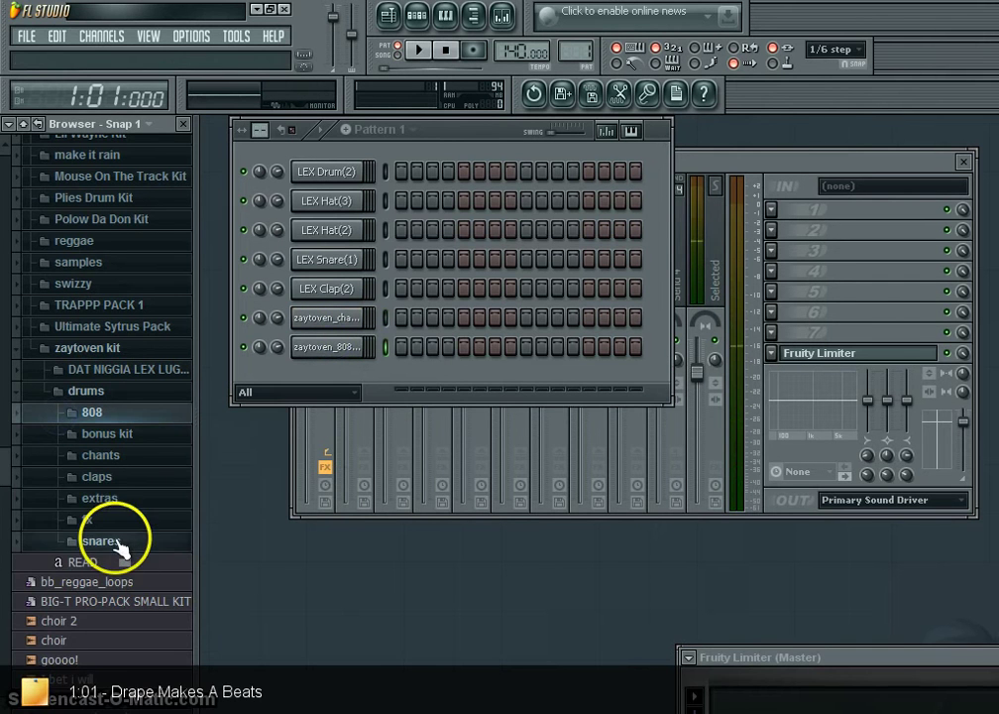
pyautogui.click(121, 352)
pyautogui.scroll(5, 27, 368)
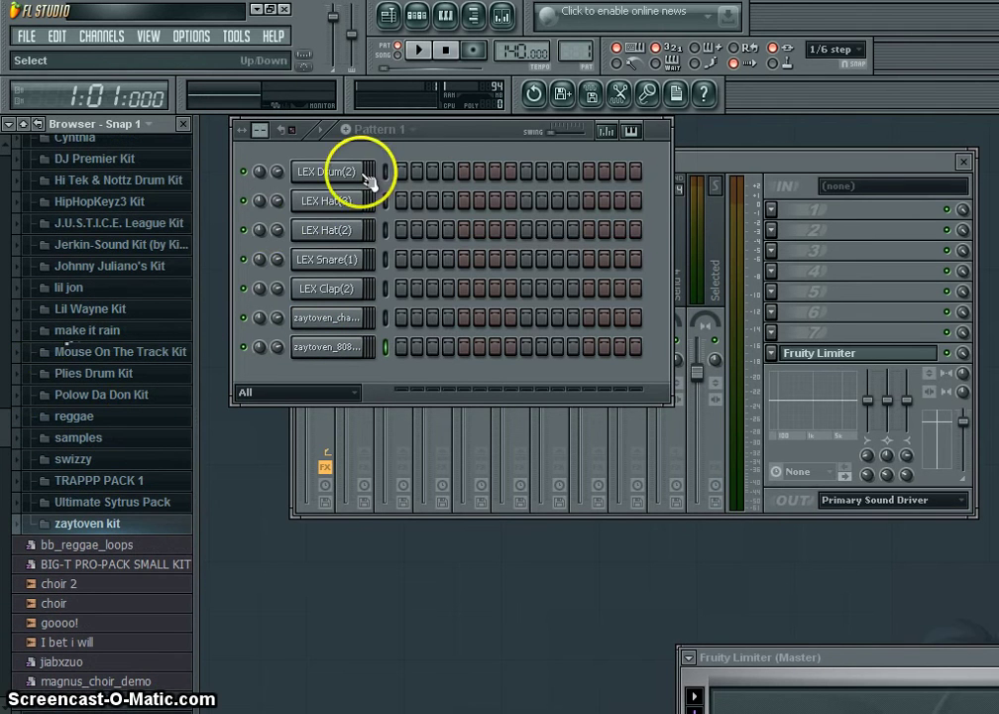
# Extend the step sequencer to 64 steps and place LEX Drum(2) hits on steps 1, 7, 13, 19, 21, 27 and 33.
pyautogui.moveTo(260, 127); pyautogui.dragTo(270, 39)
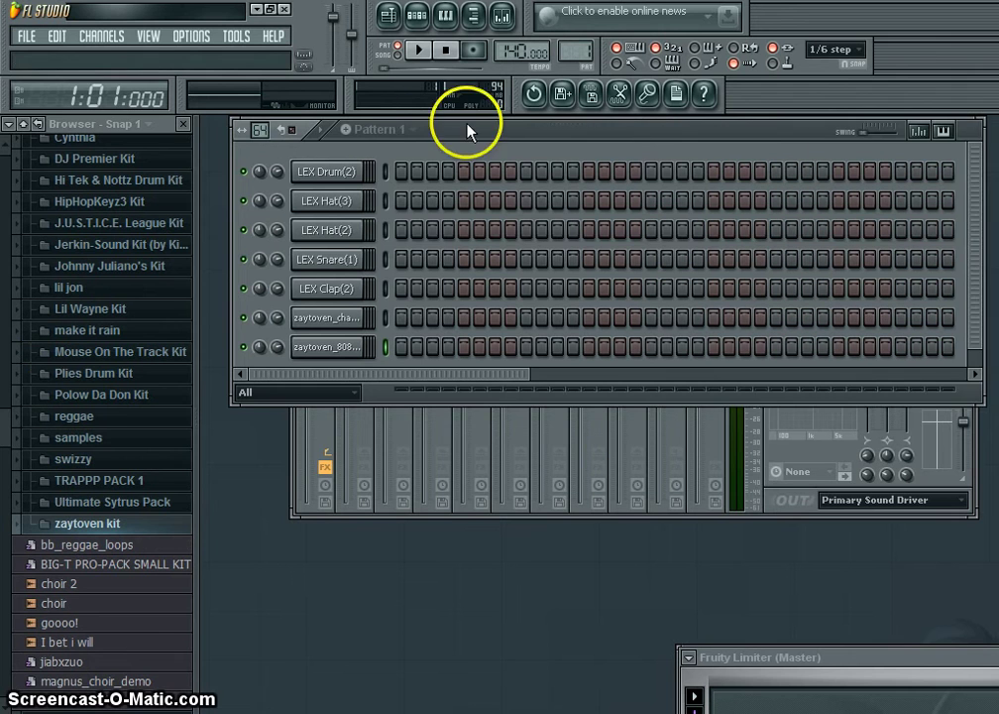
pyautogui.moveTo(467, 123); pyautogui.dragTo(432, 118)
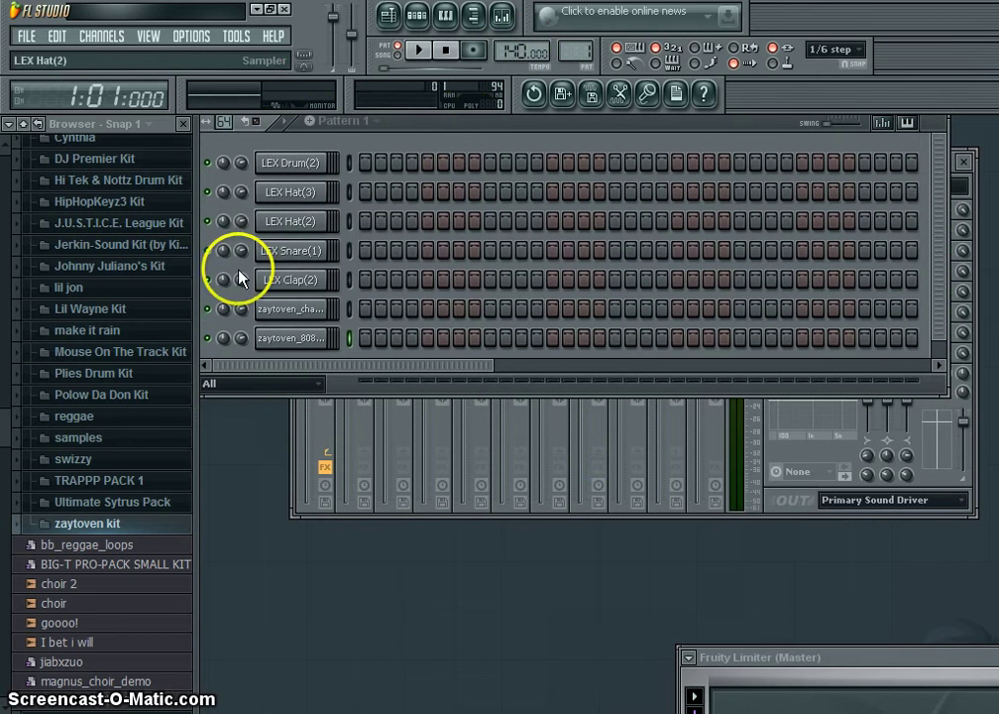
pyautogui.click(459, 163)
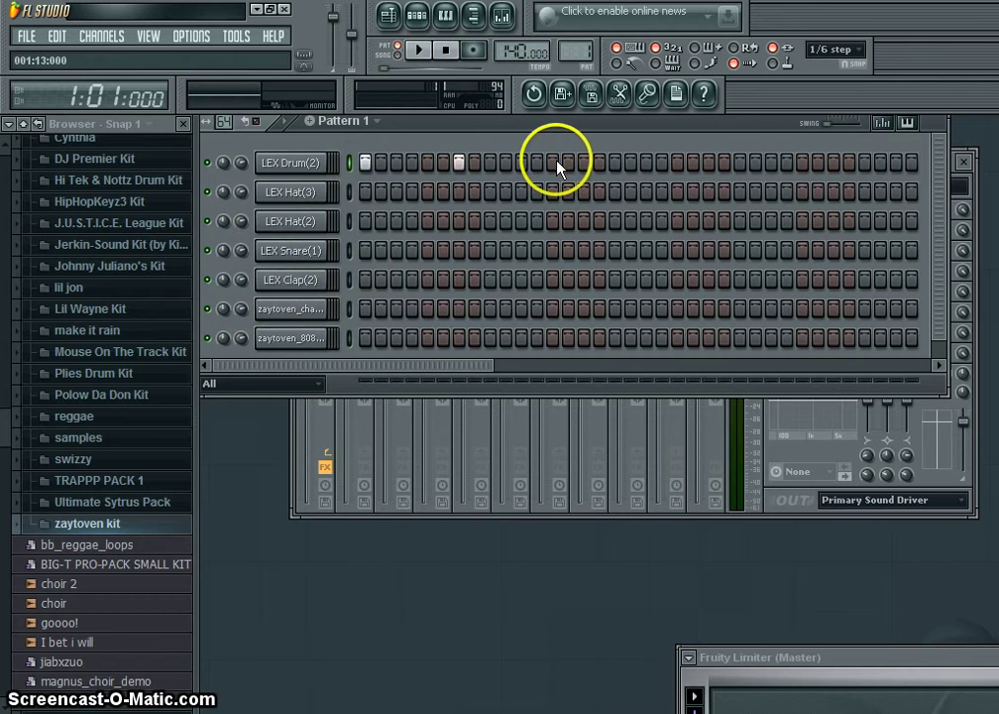
pyautogui.click(554, 163)
pyautogui.click(677, 163)
pyautogui.click(772, 163)
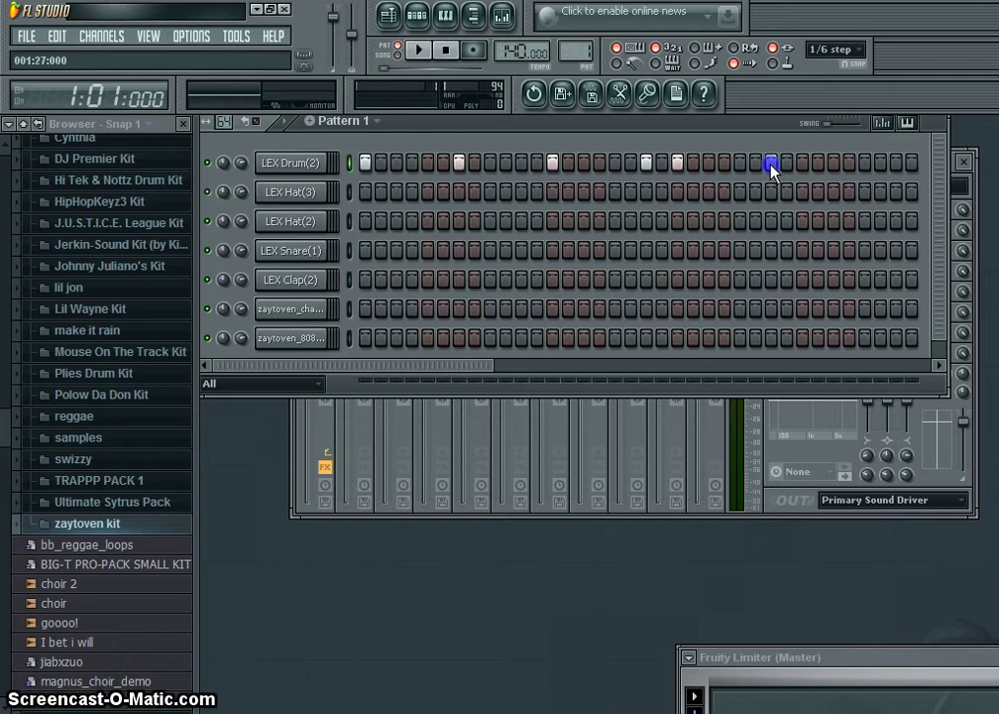
pyautogui.click(864, 162)
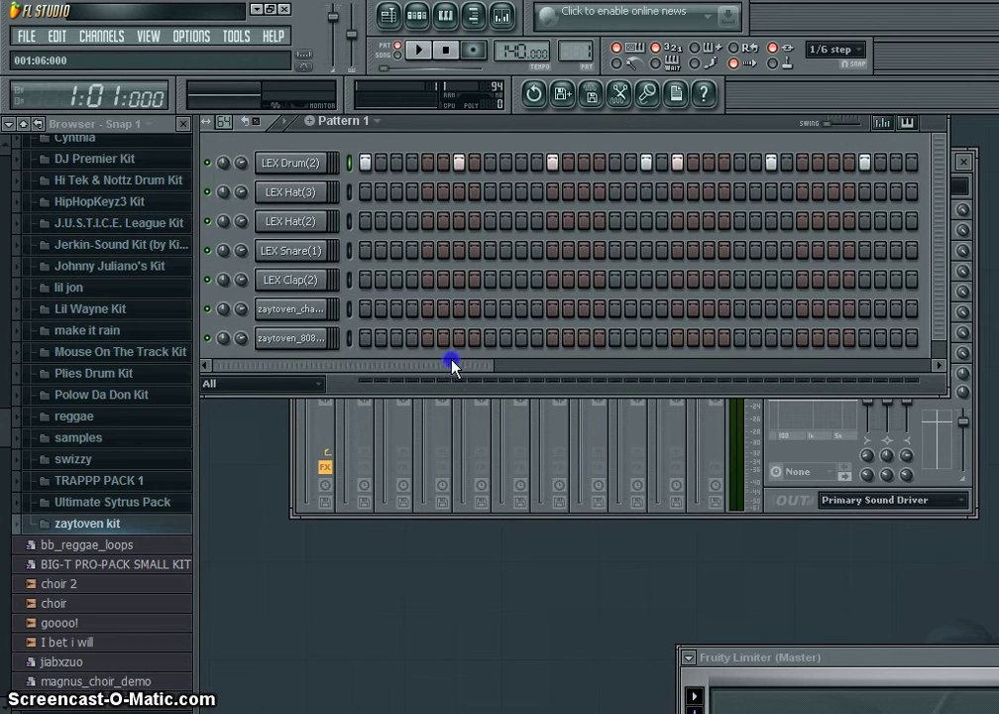
# Continue the LEX Drum(2) rhythm toward the pattern's end with hits on steps 31, 39, 45, 51, 53 and 59.
pyautogui.moveTo(451, 364); pyautogui.dragTo(570, 364)
pyautogui.click(834, 162)
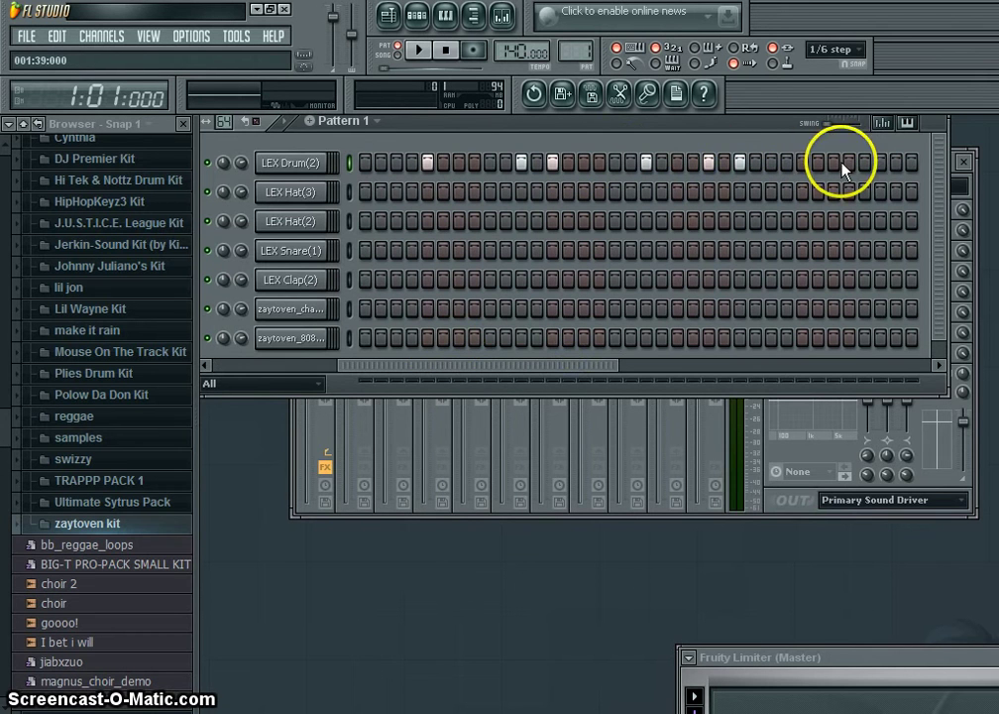
pyautogui.moveTo(592, 376); pyautogui.dragTo(870, 365)
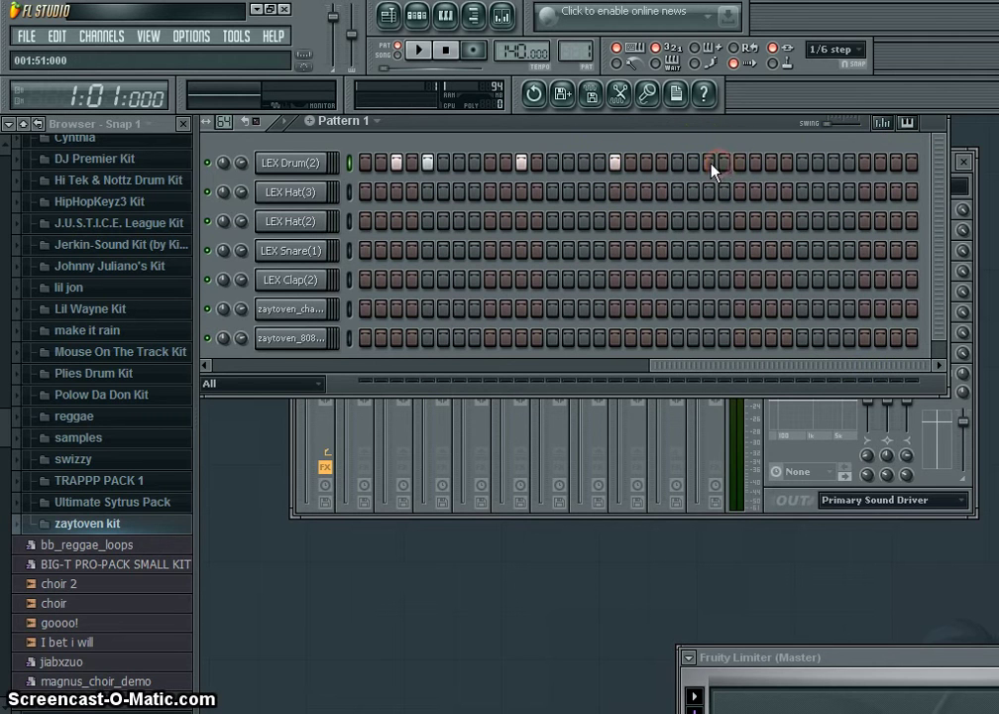
pyautogui.click(739, 163)
pyautogui.click(833, 163)
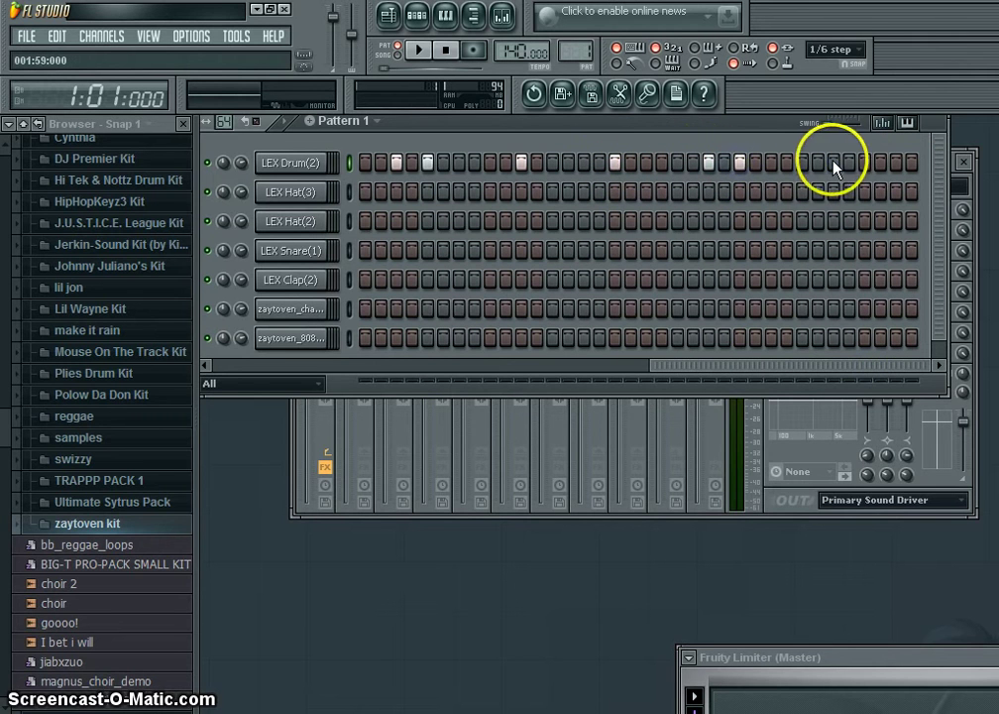
pyautogui.click(887, 165)
# Play the pattern, fill the LEX Hat(2) channel with a hit on every second step, and stop playback.
pyautogui.press('space')
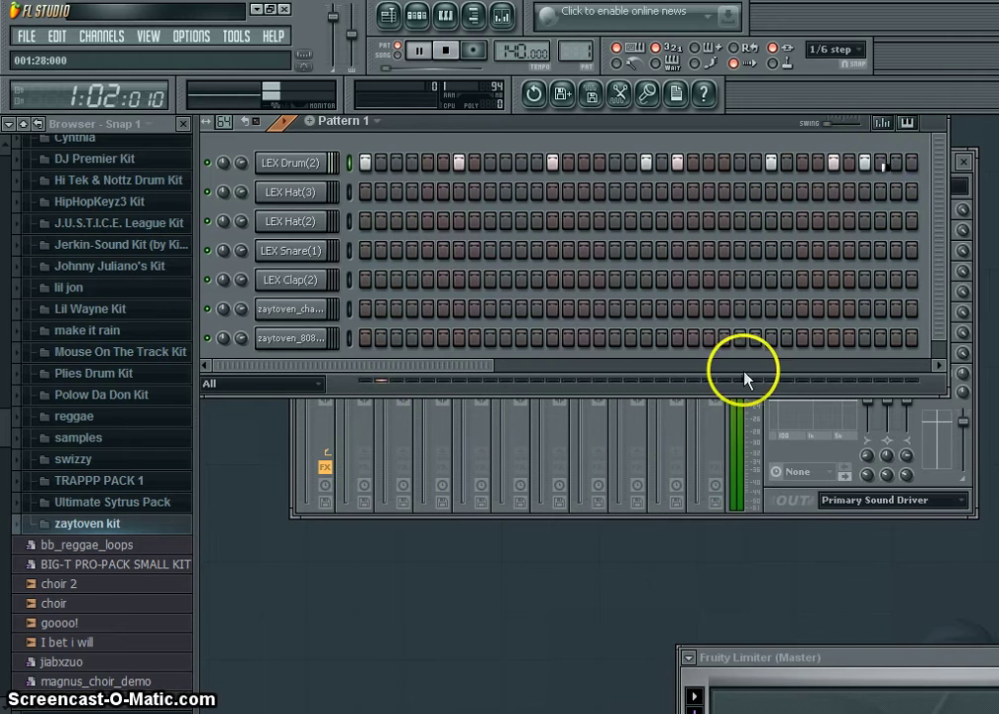
pyautogui.moveTo(742, 371); pyautogui.dragTo(362, 332)
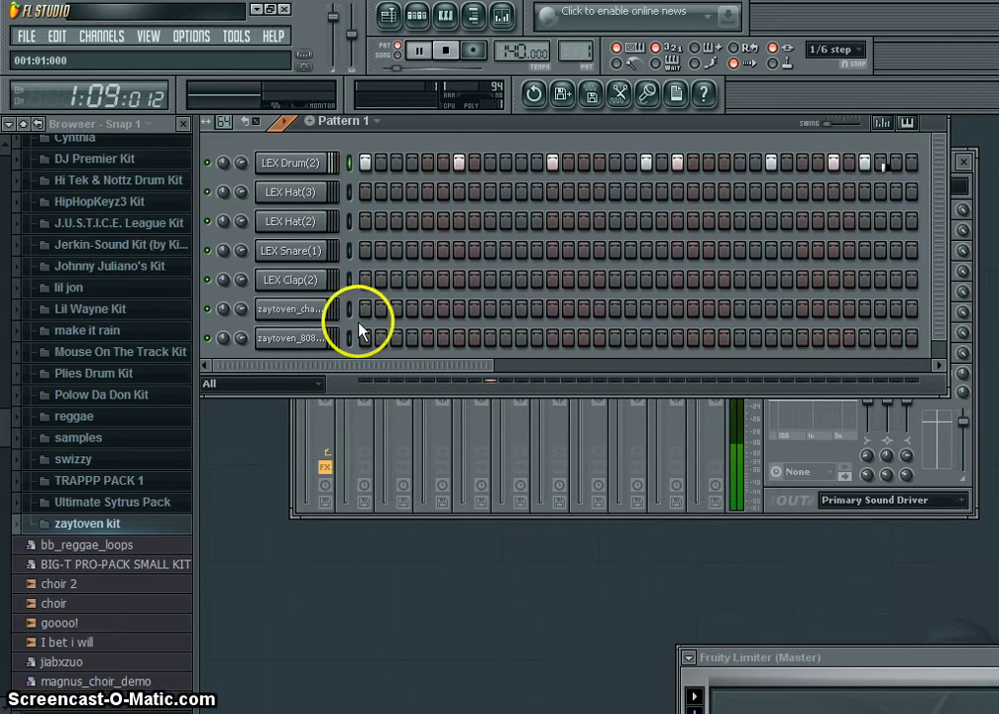
pyautogui.rightClick(315, 221)
pyautogui.click(396, 381)
pyautogui.moveTo(406, 367); pyautogui.dragTo(205, 375)
pyautogui.press('space')
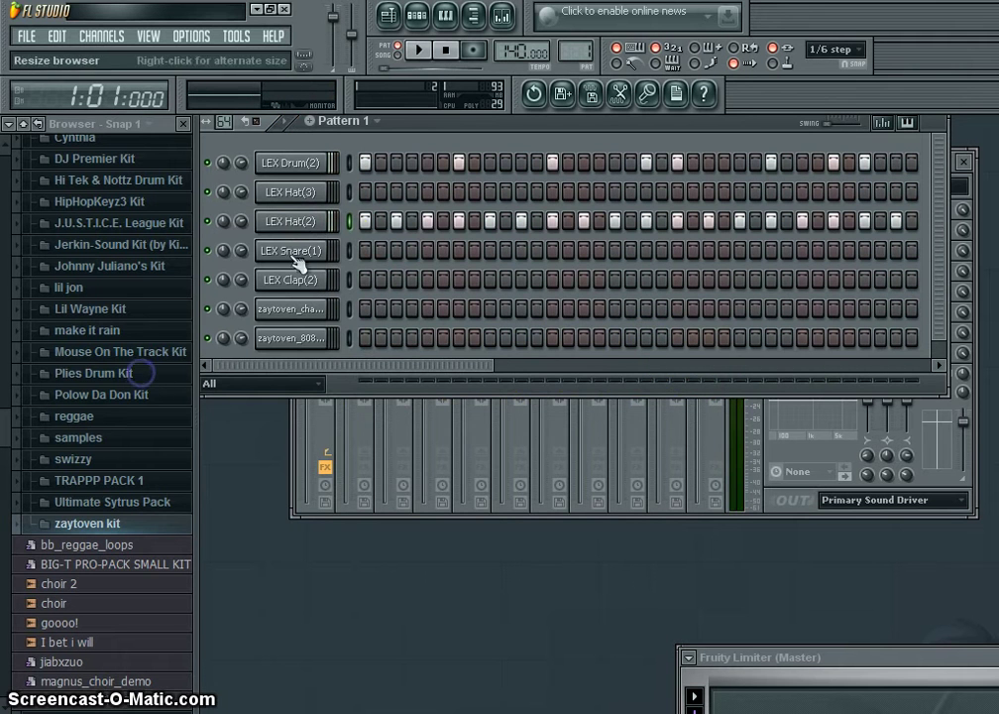
# Add extra LEX Hat(2) hits on steps 2, 10, 22, 24, 50, 58, 60 and 62, and preview the pattern.
pyautogui.click(390, 226)
pyautogui.click(507, 222)
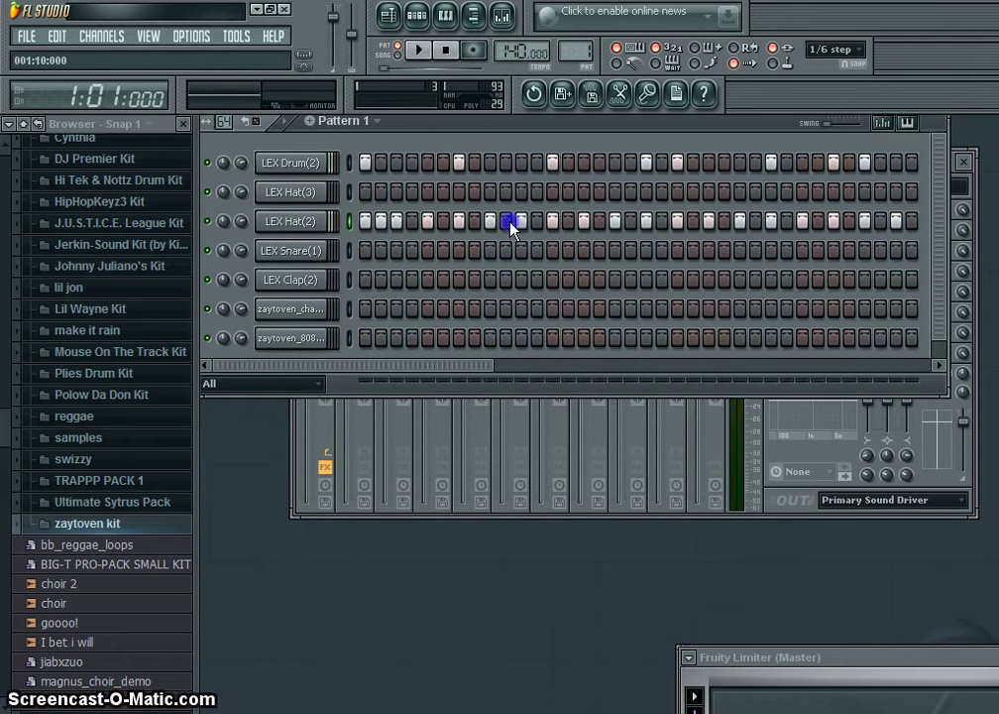
pyautogui.click(691, 224)
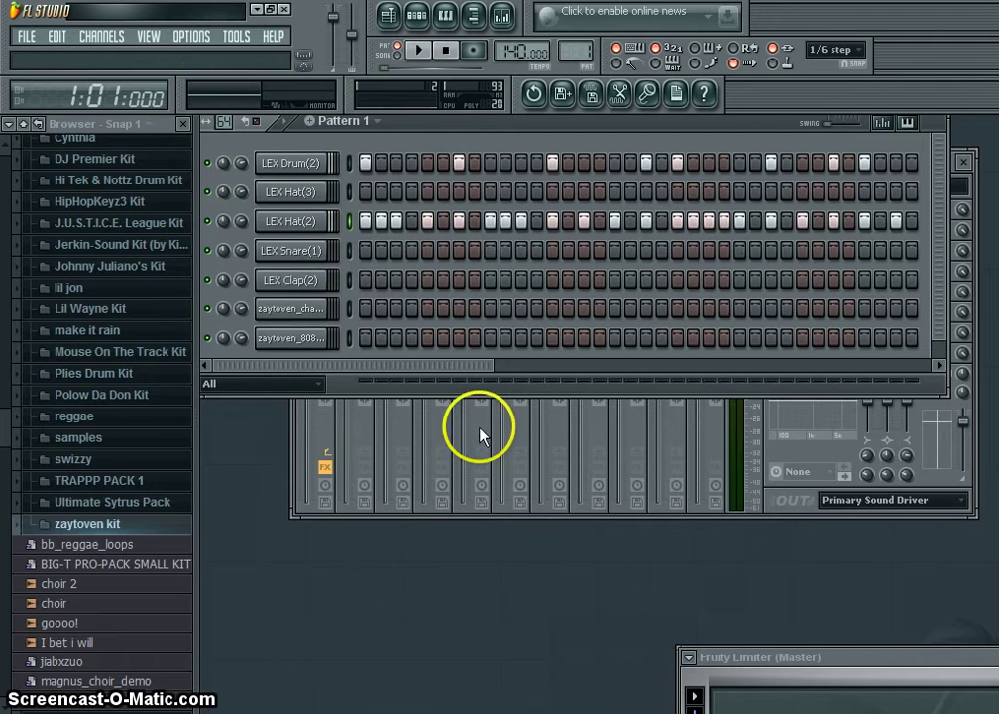
pyautogui.moveTo(466, 368); pyautogui.dragTo(929, 352)
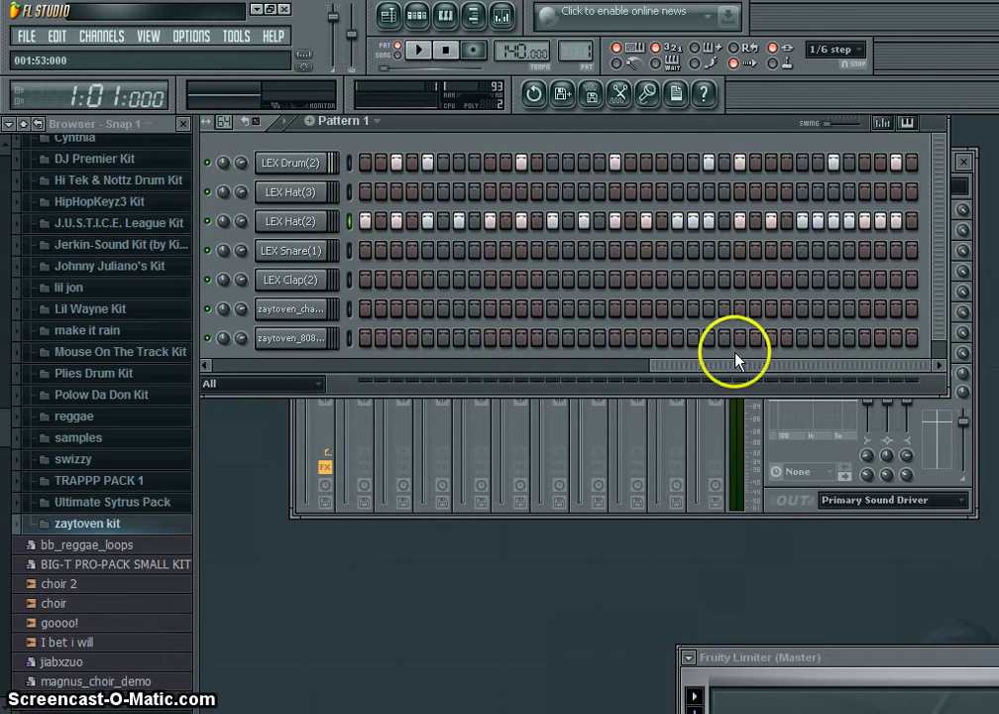
pyautogui.moveTo(716, 370); pyautogui.dragTo(213, 407)
pyautogui.press('space')
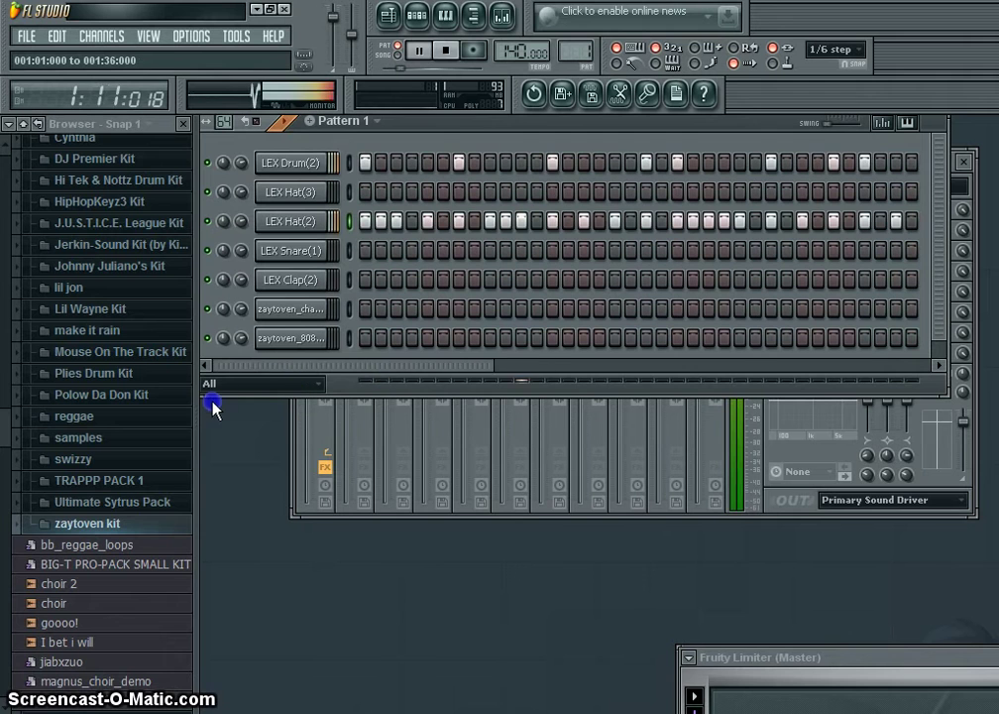
pyautogui.press('space')
# Open the LEX Hat(3) channel's piano roll, switch its key labels to a piano keyboard, and audition C6.
pyautogui.rightClick(294, 194)
pyautogui.click(349, 193)
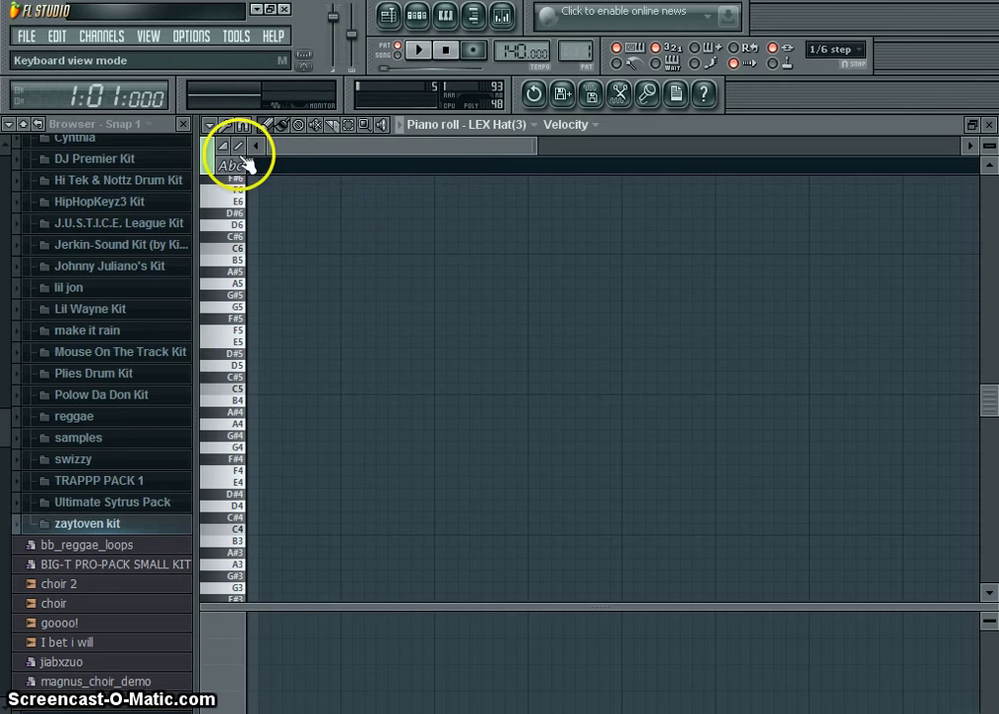
pyautogui.click(230, 167)
pyautogui.click(250, 245)
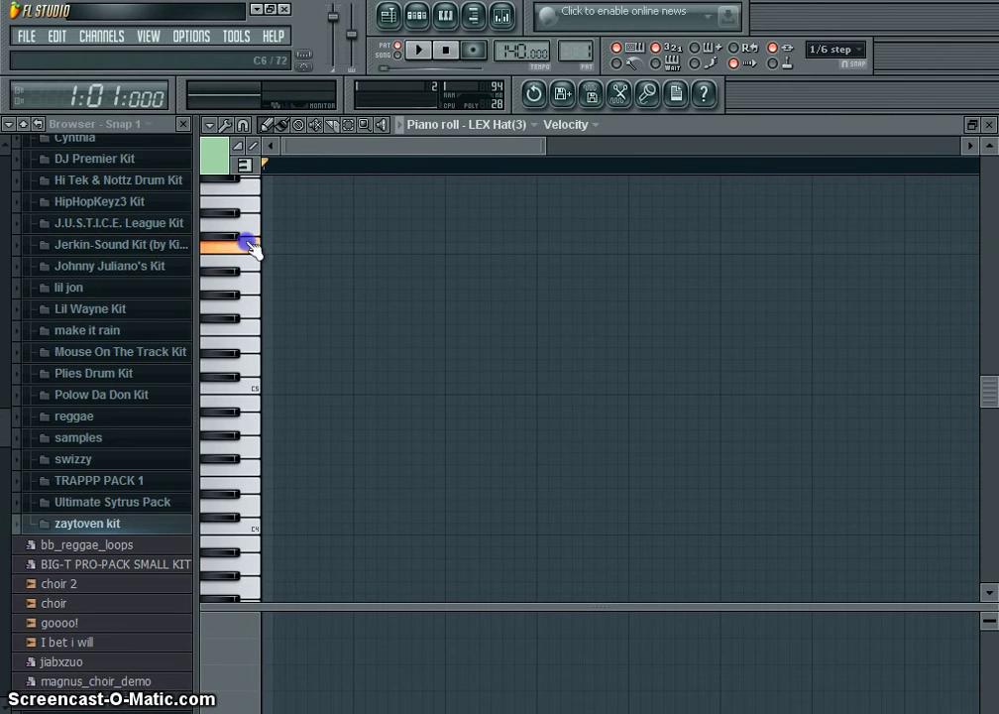
# Paint a continuous roll of 14 half-step C5 notes starting at step 5, preview it, and close the piano roll.
pyautogui.click(354, 390)
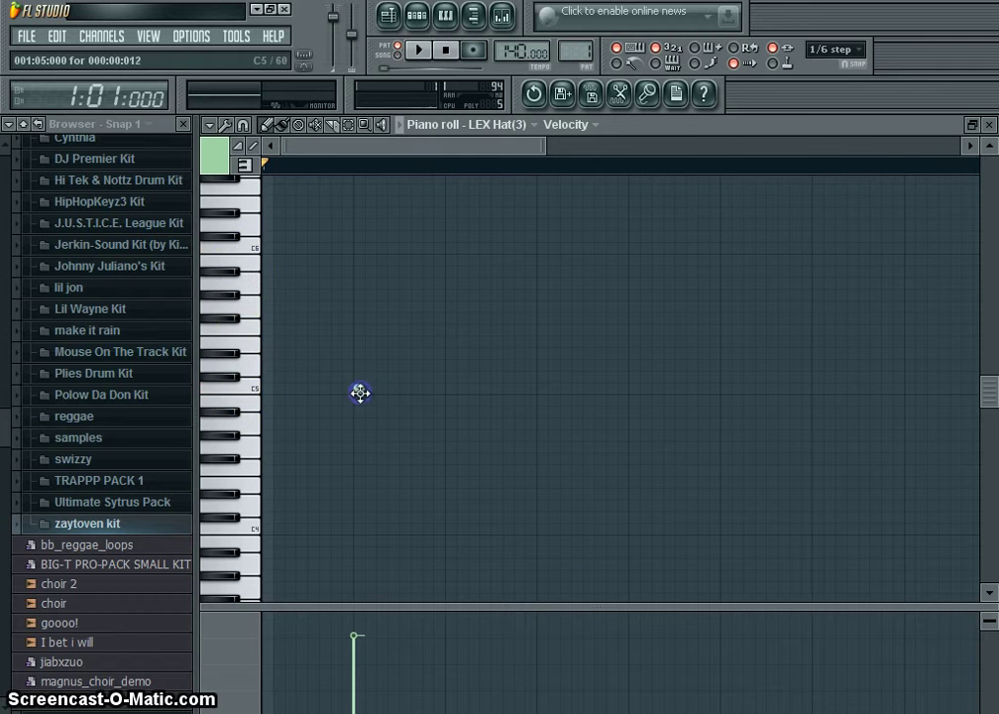
pyautogui.rightClick(359, 395)
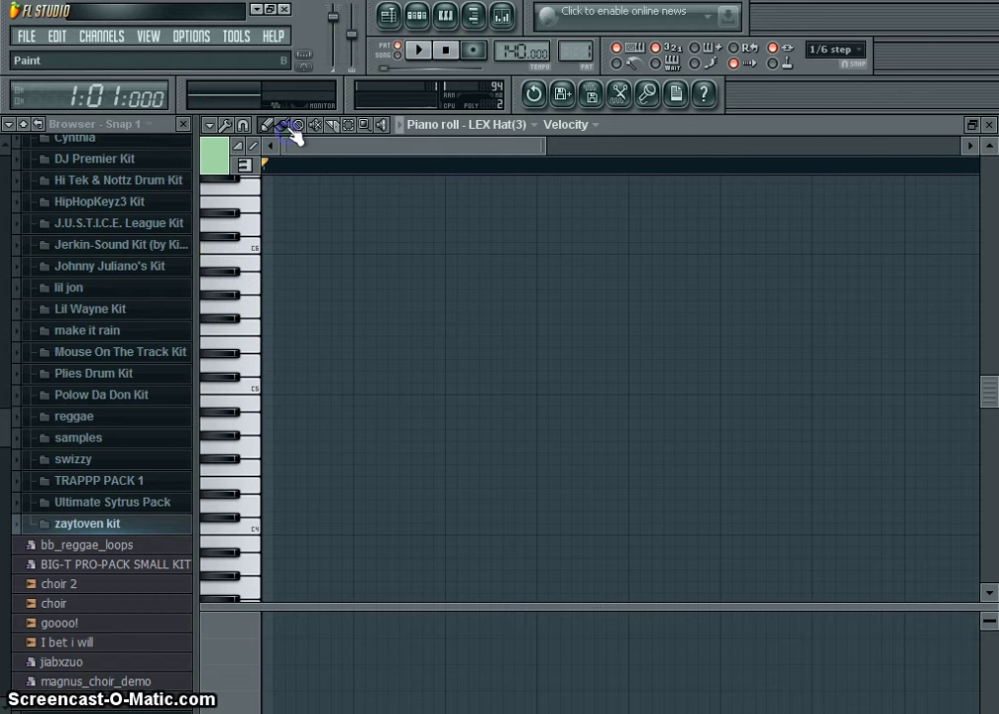
pyautogui.click(352, 390)
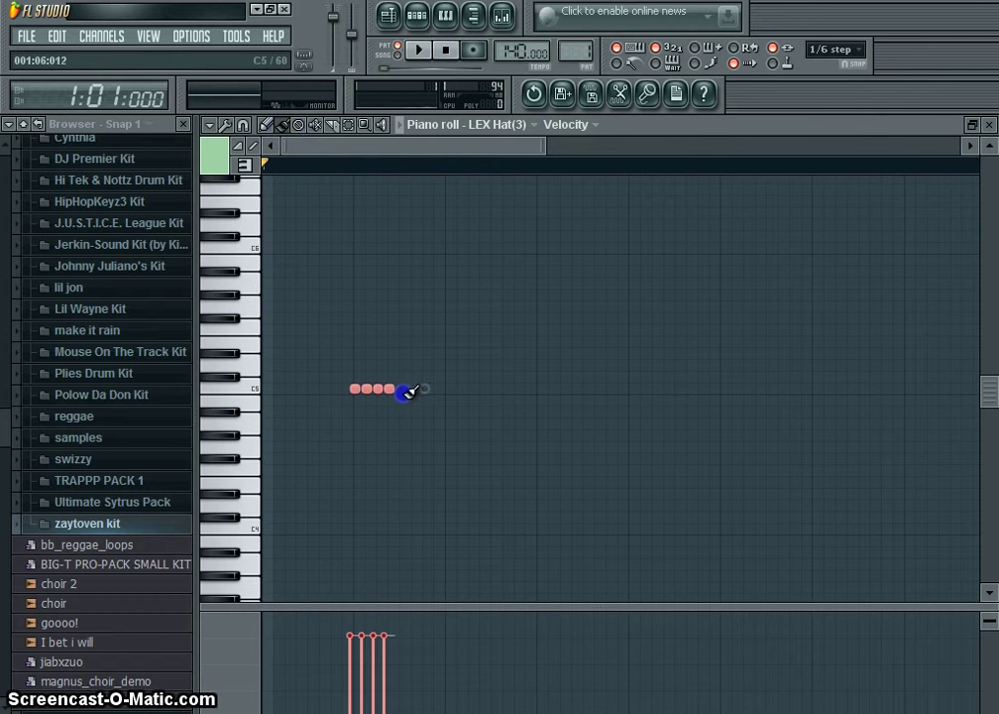
pyautogui.moveTo(490, 387); pyautogui.dragTo(488, 388)
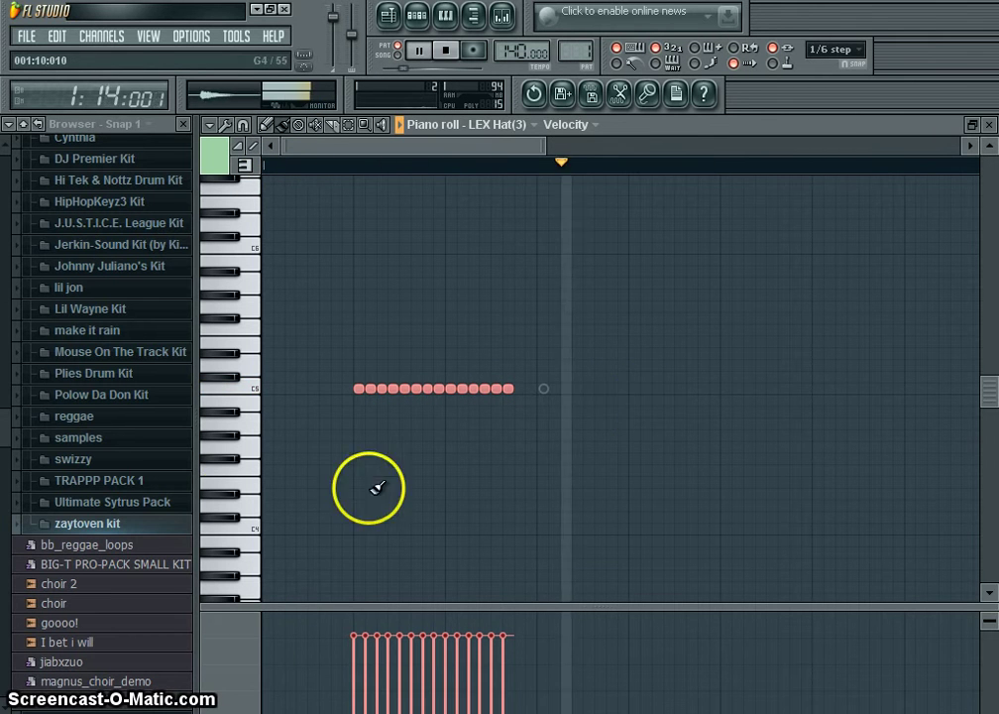
pyautogui.press('space')
pyautogui.click(991, 126)
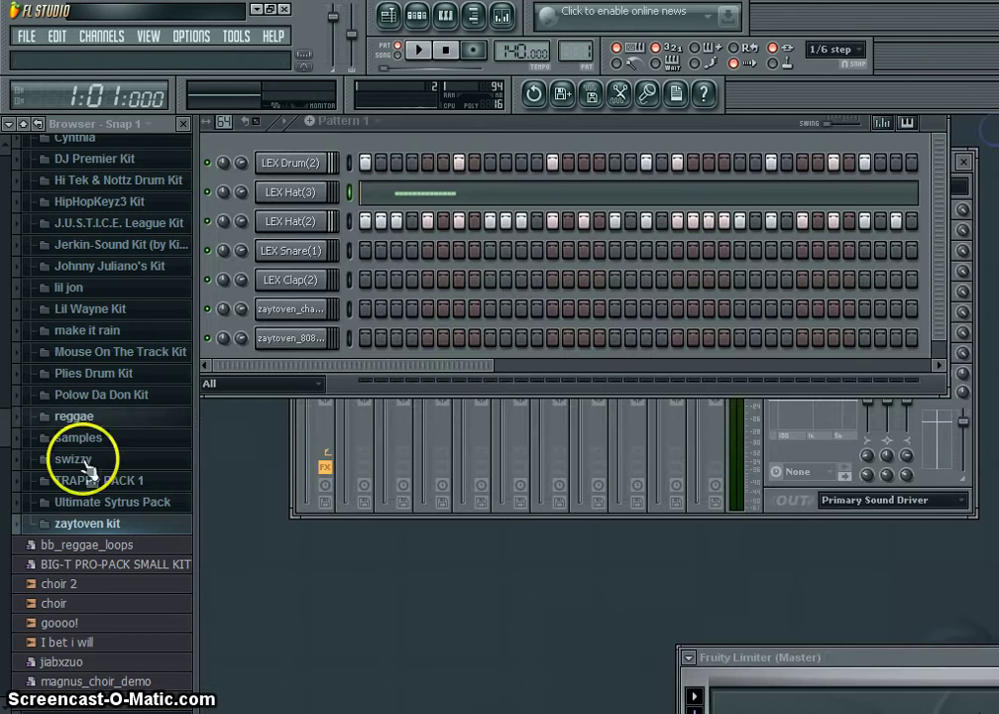
# Replace the LEX Hat(3) channel's sample with LEX Hat(2) from the zaytoven kit's LEX HATZ folder.
pyautogui.click(79, 501)
pyautogui.click(99, 350)
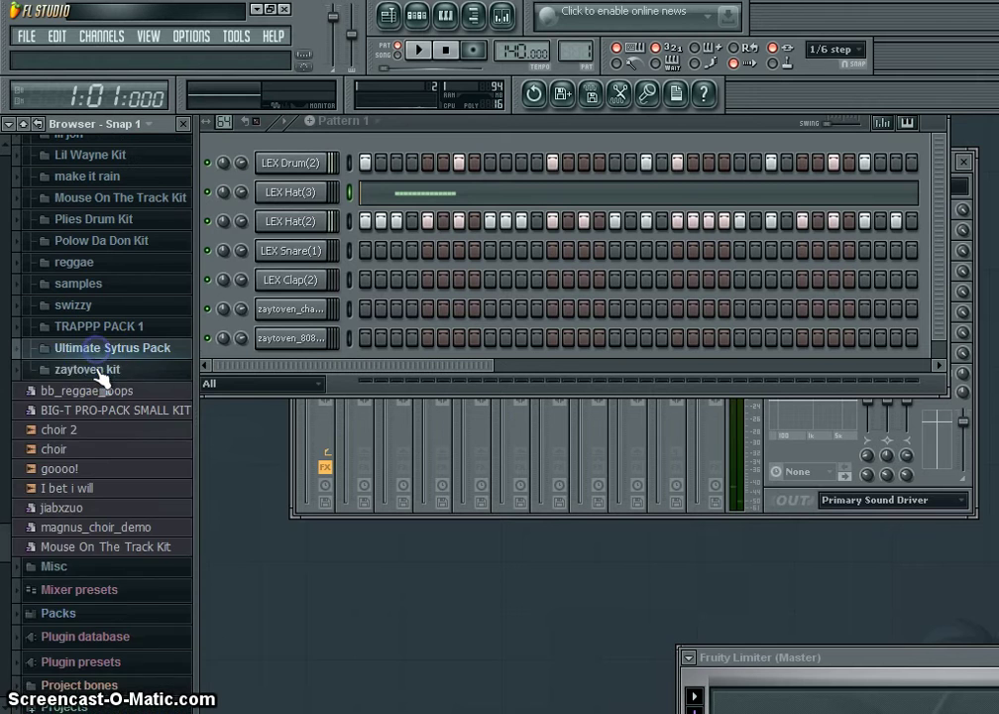
pyautogui.click(99, 369)
pyautogui.click(100, 392)
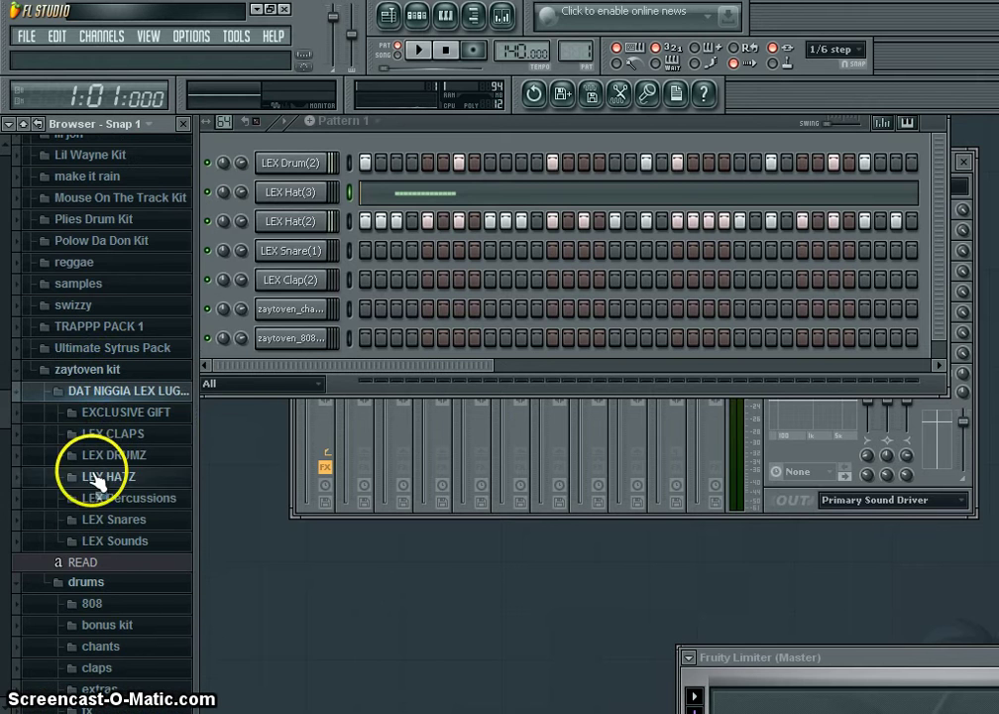
pyautogui.click(94, 476)
pyautogui.moveTo(94, 516); pyautogui.dragTo(238, 191)
# Start playback and paint a seven-note C5 roll from step 25 in the LEX Hat(2) #2 piano roll.
pyautogui.press('space')
pyautogui.click(456, 206)
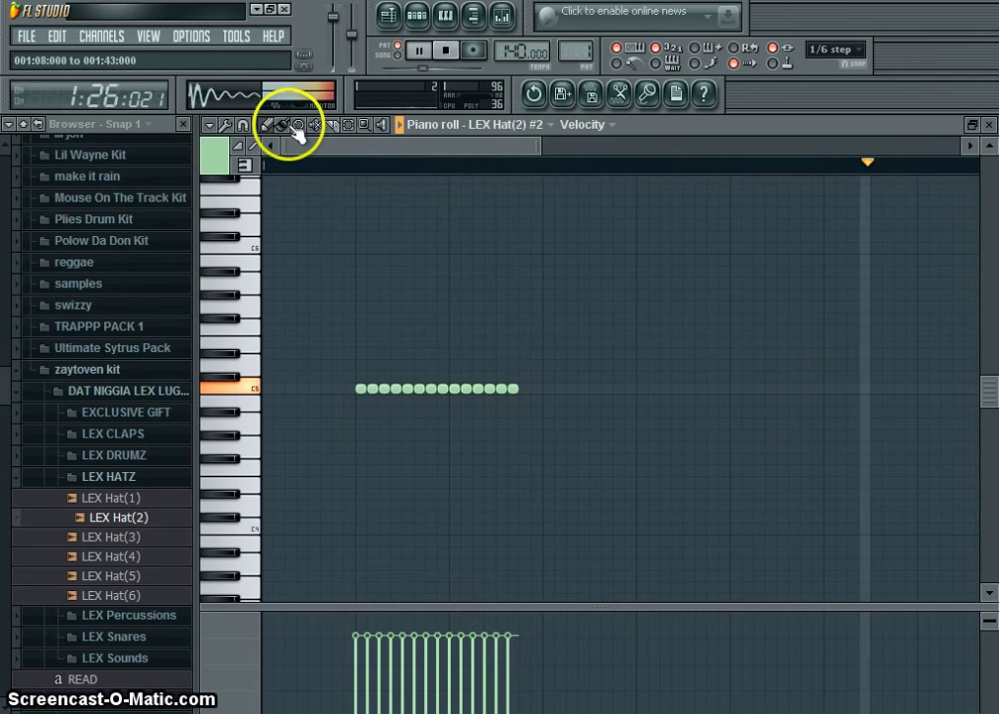
pyautogui.moveTo(442, 150); pyautogui.dragTo(542, 149)
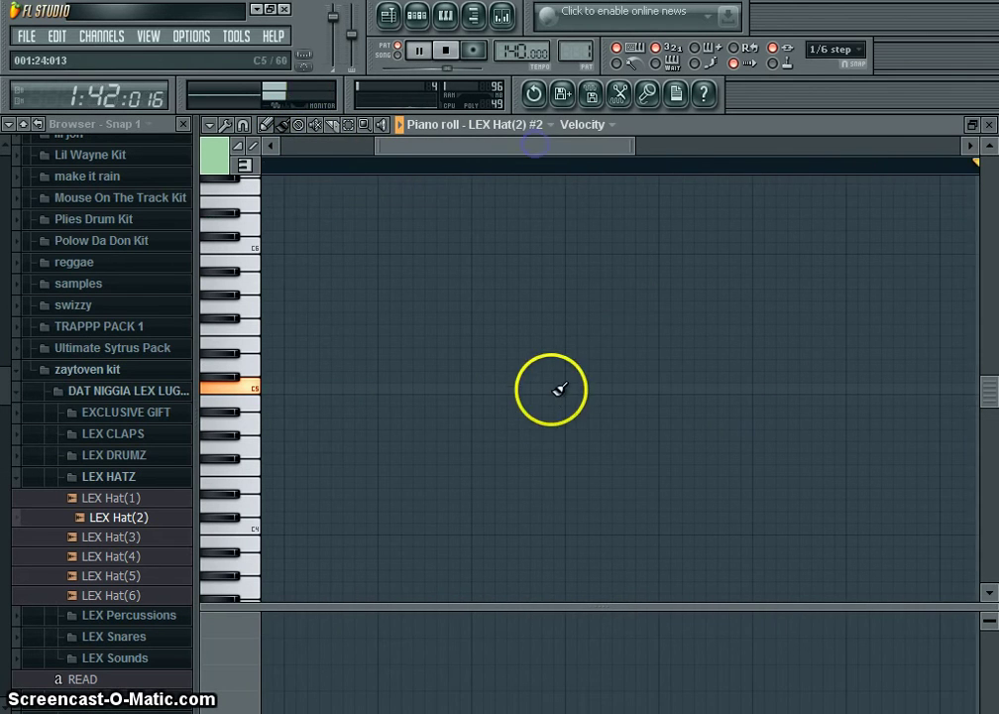
pyautogui.moveTo(563, 389); pyautogui.dragTo(627, 390)
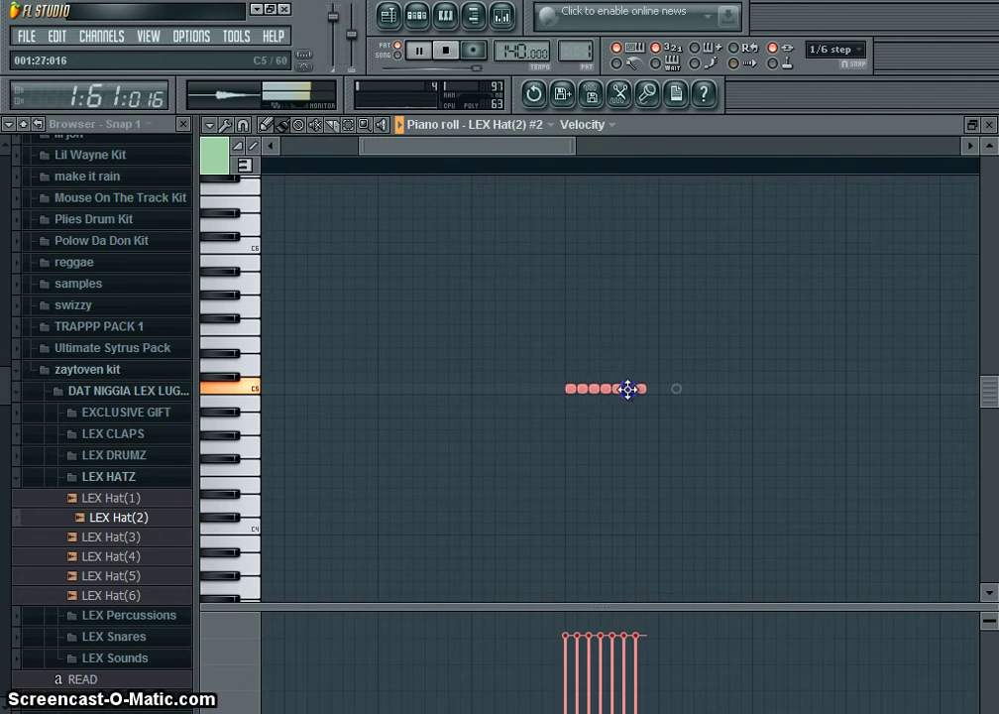
# Paint a six-note C5 roll from step 45, and erase the extra notes painted from step 41.
pyautogui.moveTo(515, 148); pyautogui.dragTo(606, 149)
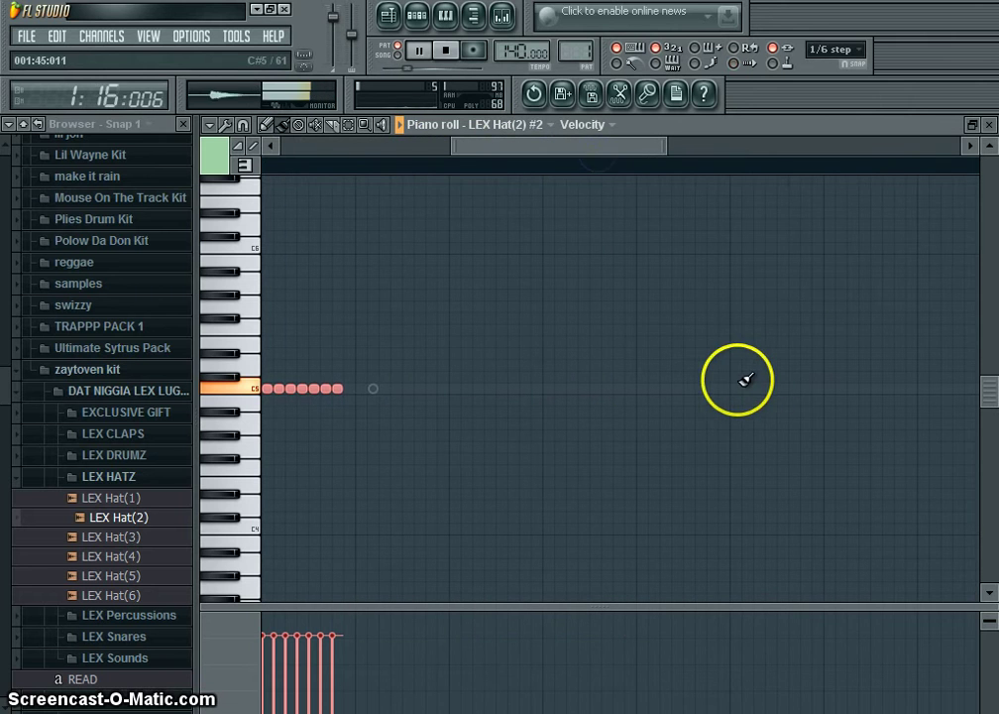
pyautogui.moveTo(731, 388); pyautogui.dragTo(790, 389)
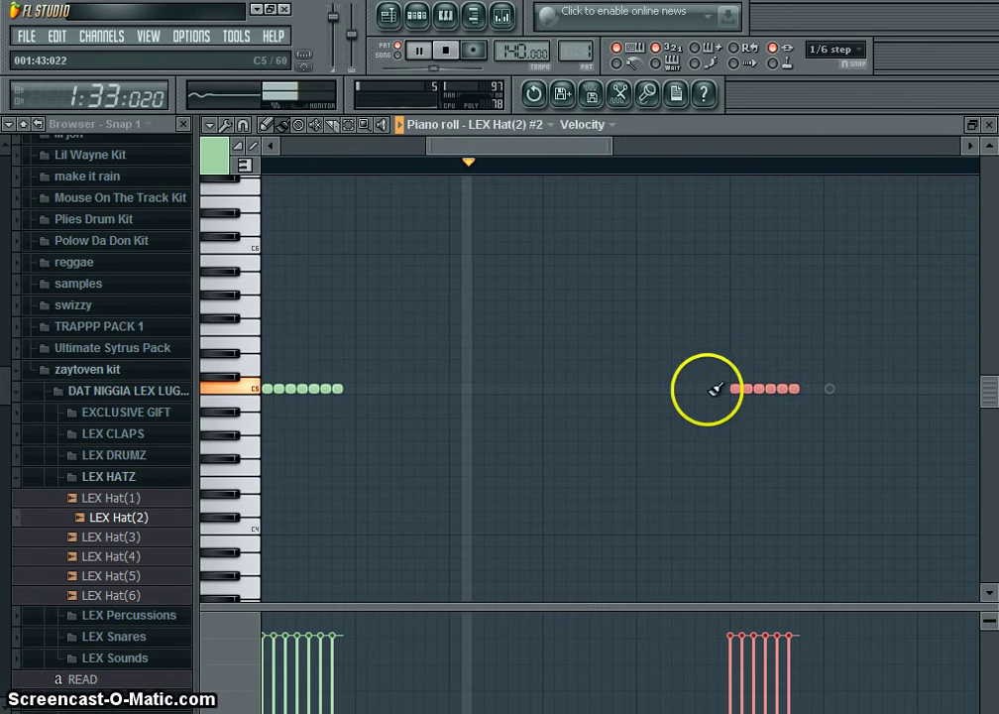
pyautogui.moveTo(630, 390); pyautogui.dragTo(699, 390)
pyautogui.rightClick(632, 389)
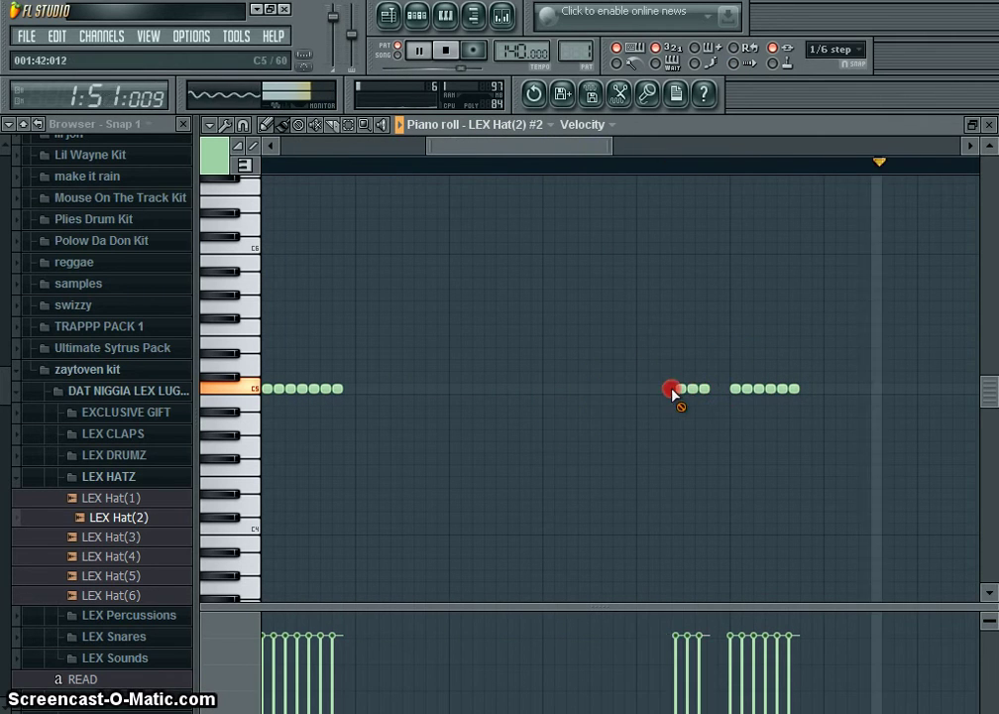
# Paint an eight-note C5 roll from step 57, move a duplicate of it to step 61, and return to the sequencer with LEX HATZ collapsed.
pyautogui.moveTo(531, 151); pyautogui.dragTo(620, 150)
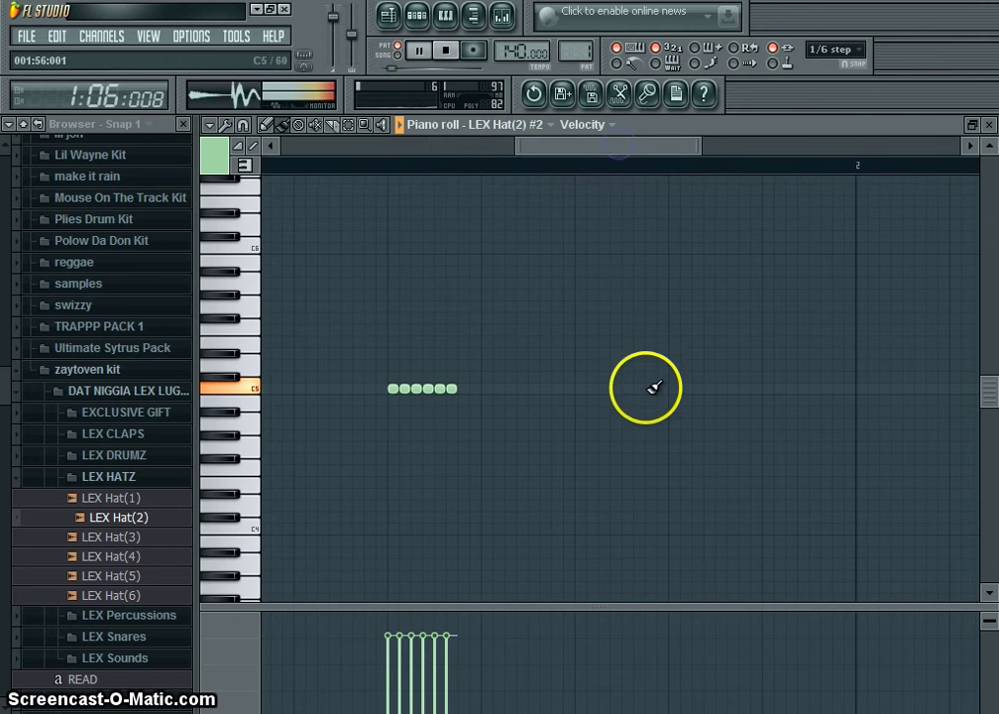
pyautogui.moveTo(684, 388); pyautogui.dragTo(730, 389)
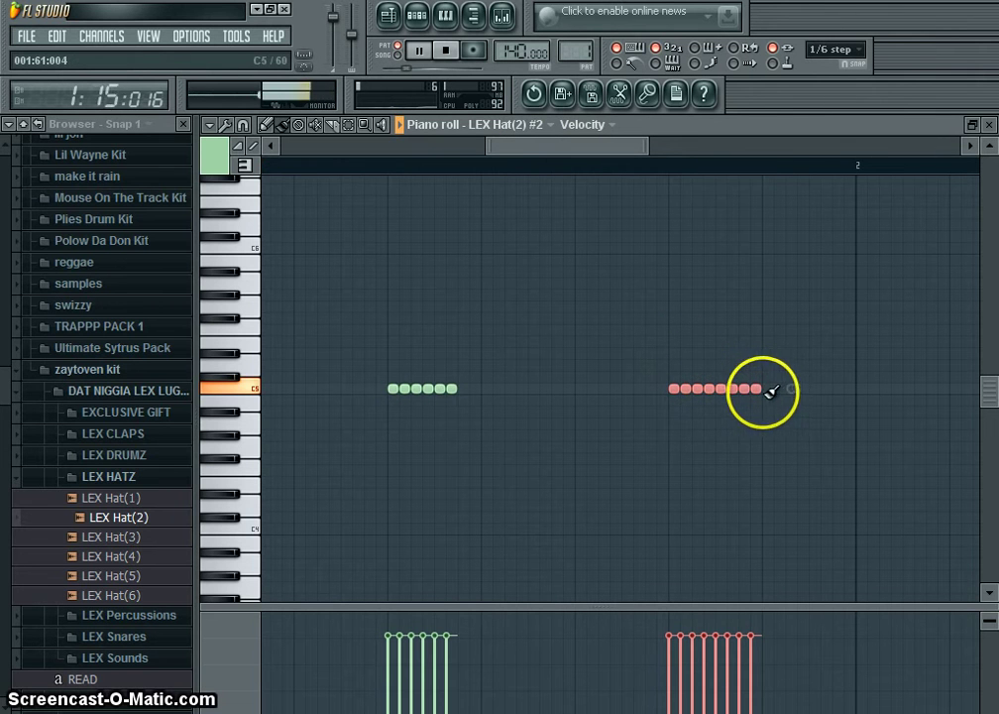
pyautogui.hotkey('ctrl', 'd')
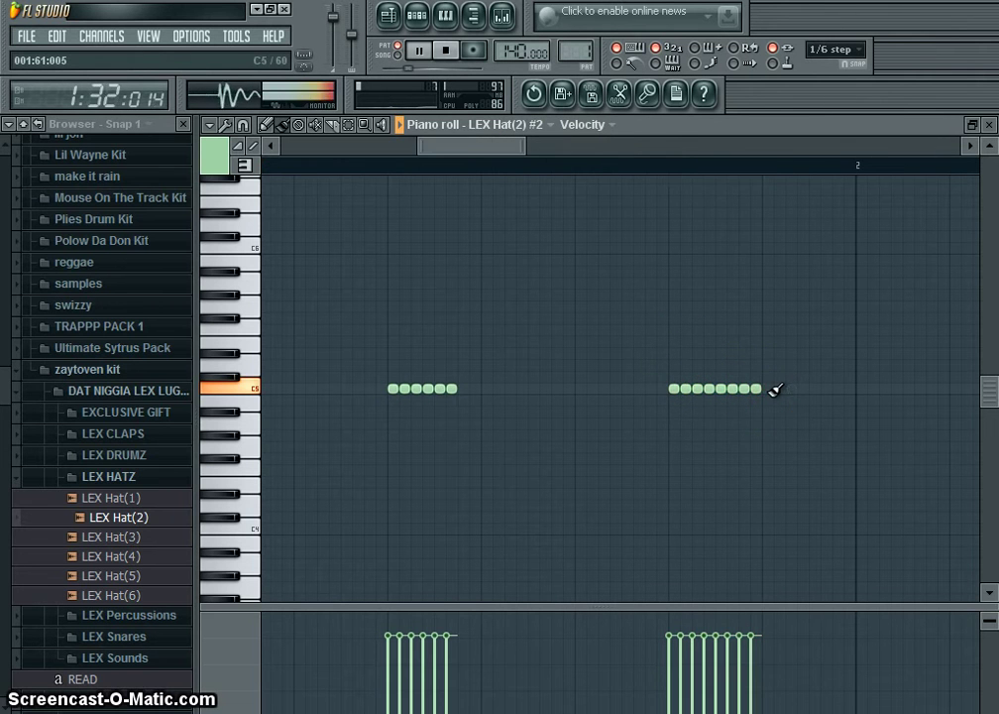
pyautogui.moveTo(474, 152); pyautogui.dragTo(703, 158)
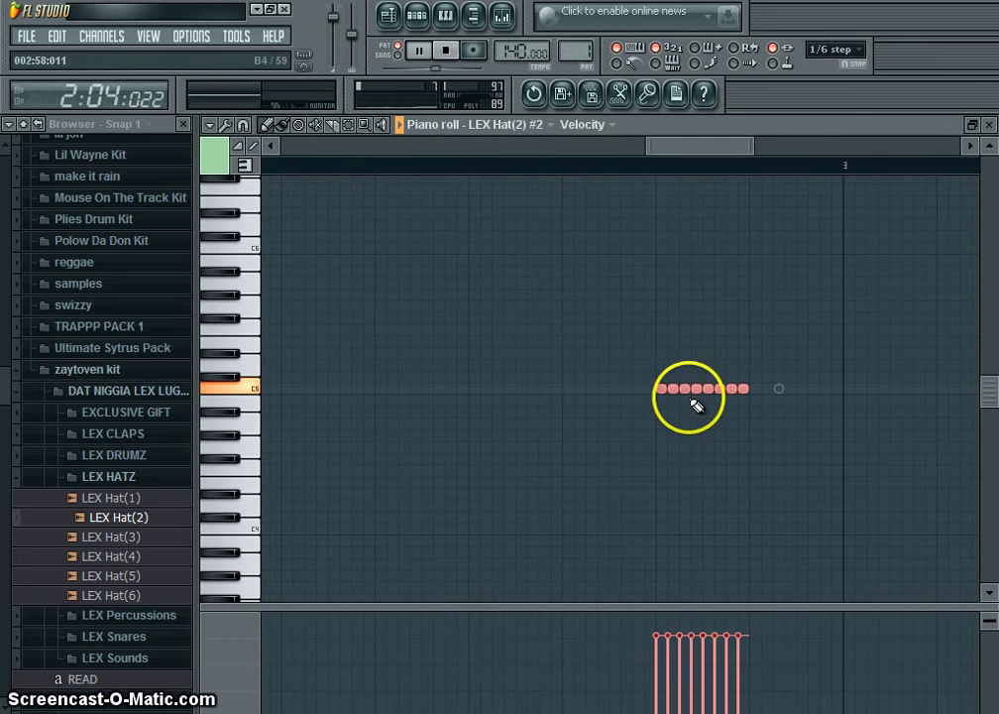
pyautogui.moveTo(691, 391); pyautogui.dragTo(730, 385)
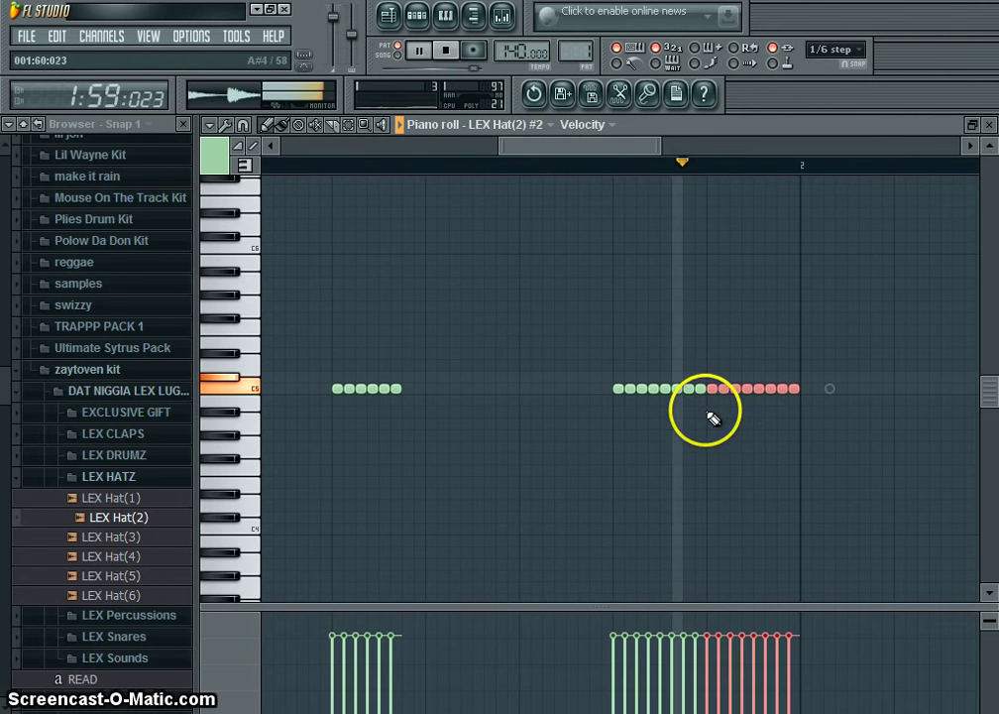
pyautogui.click(991, 126)
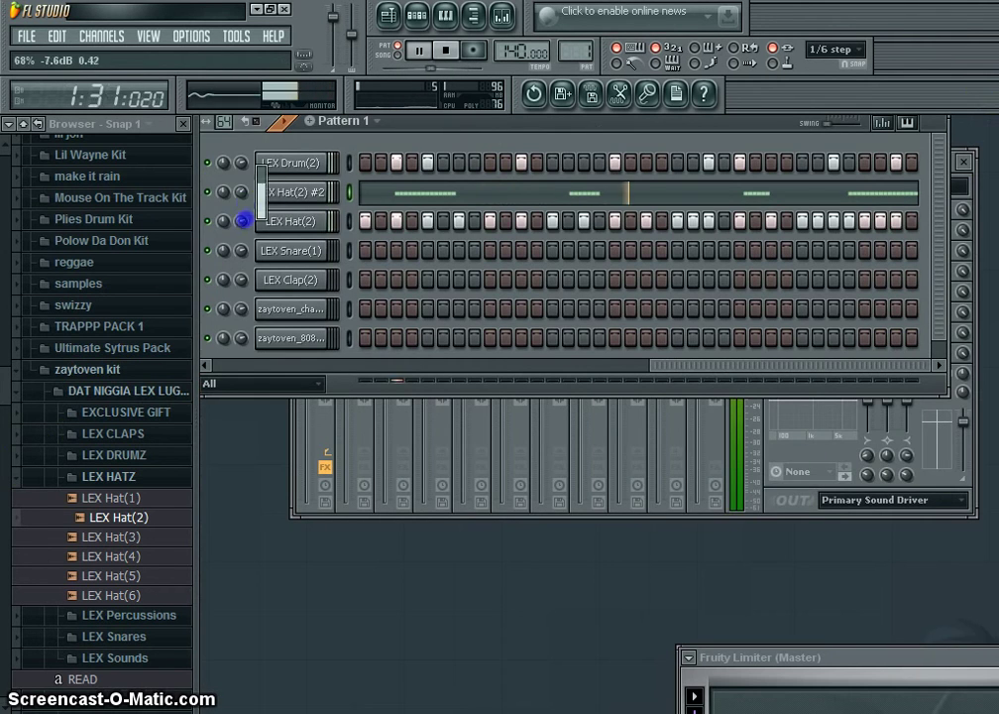
pyautogui.click(104, 477)
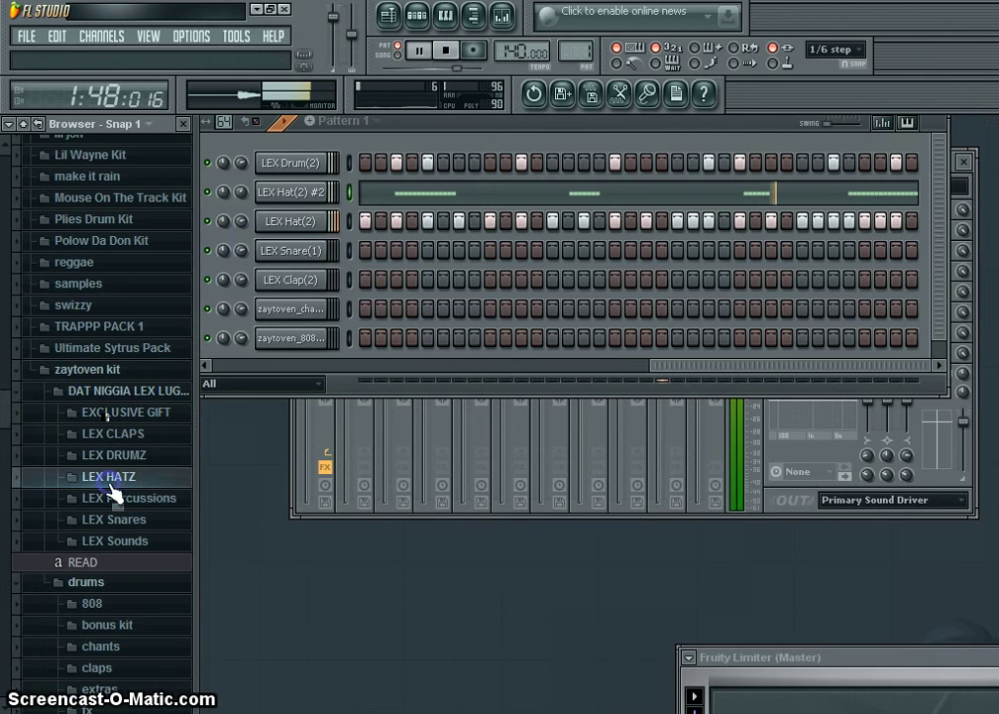
pyautogui.click(429, 255)
pyautogui.press('space')
pyautogui.rightClick(443, 255)
pyautogui.press('space')
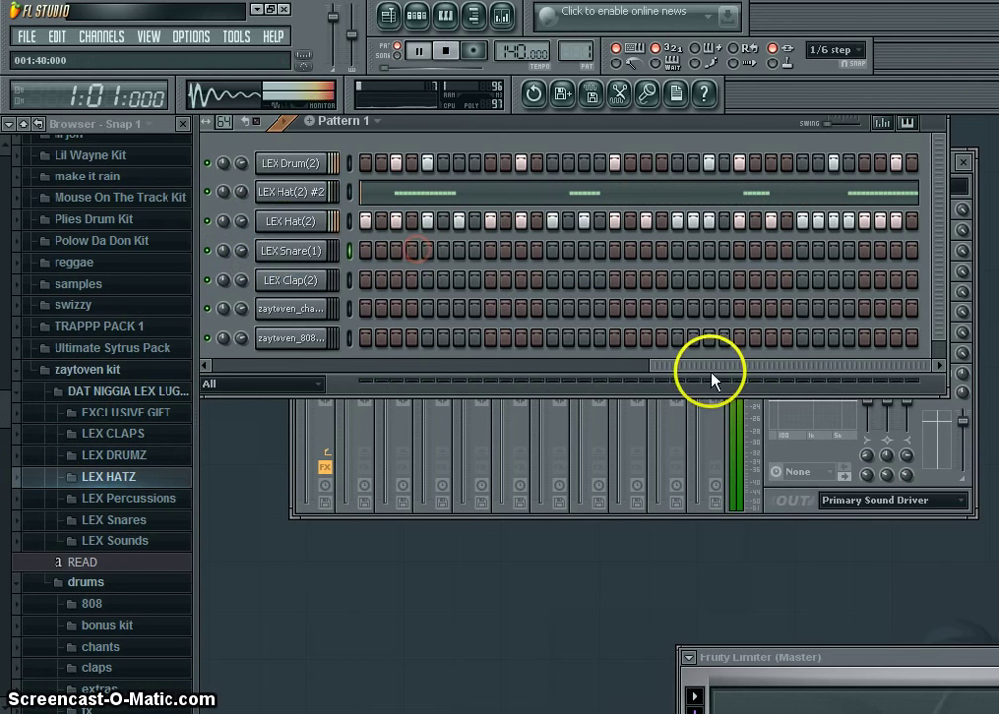
# Place LEX Snare(1) hits on steps 41, 47, 51, 57 and 63 while the pattern plays.
pyautogui.click(553, 250)
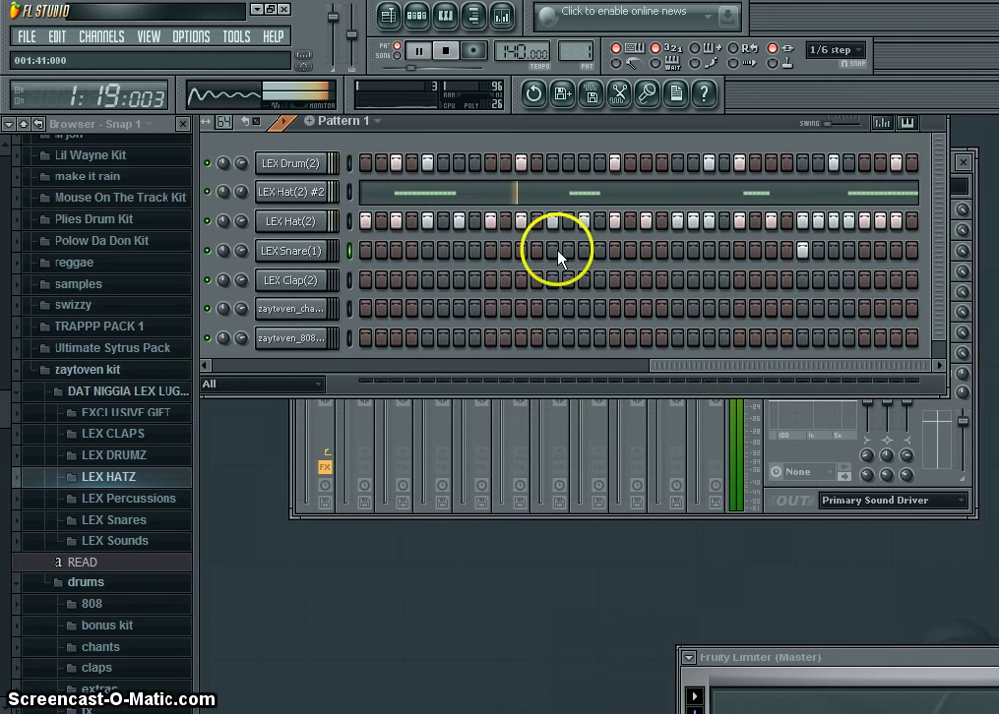
pyautogui.click(897, 251)
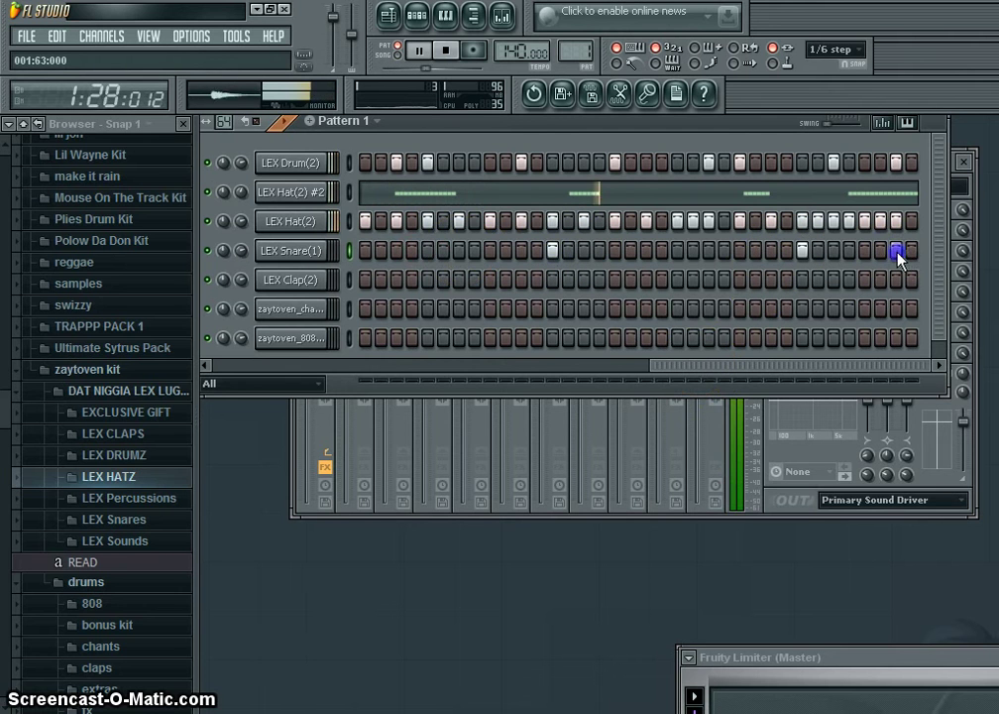
pyautogui.click(646, 251)
pyautogui.click(708, 251)
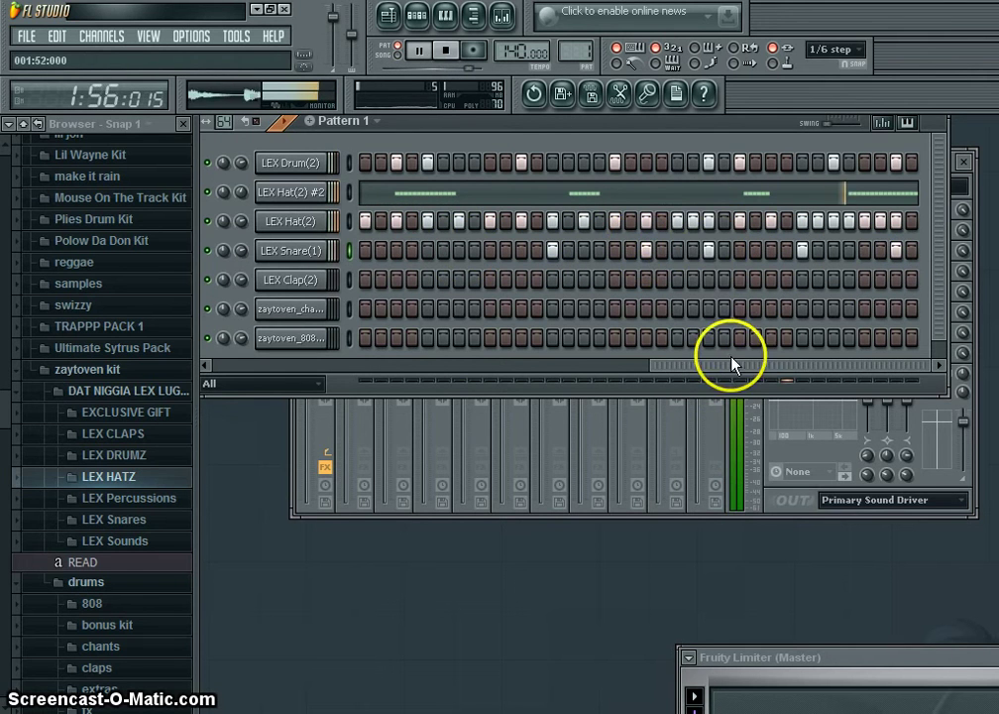
# Add LEX Snare(1) hits on steps 9, 15, 19, 25 and 31 in the pattern's first half.
pyautogui.moveTo(703, 367); pyautogui.dragTo(100, 364)
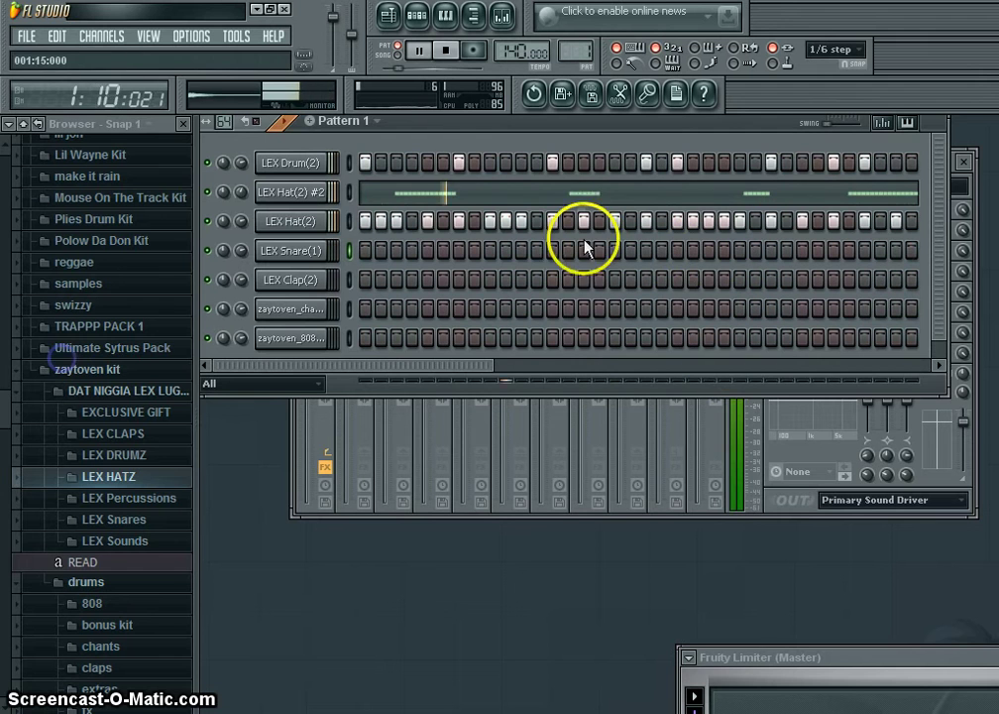
pyautogui.click(489, 251)
pyautogui.click(740, 251)
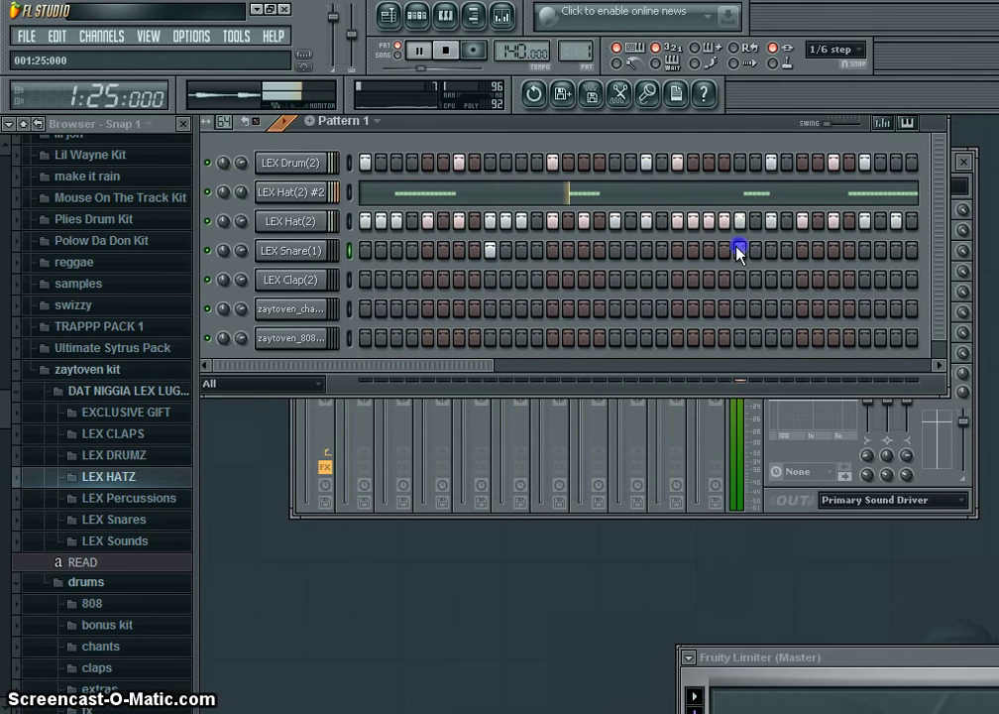
pyautogui.click(834, 251)
pyautogui.moveTo(480, 364); pyautogui.dragTo(711, 369)
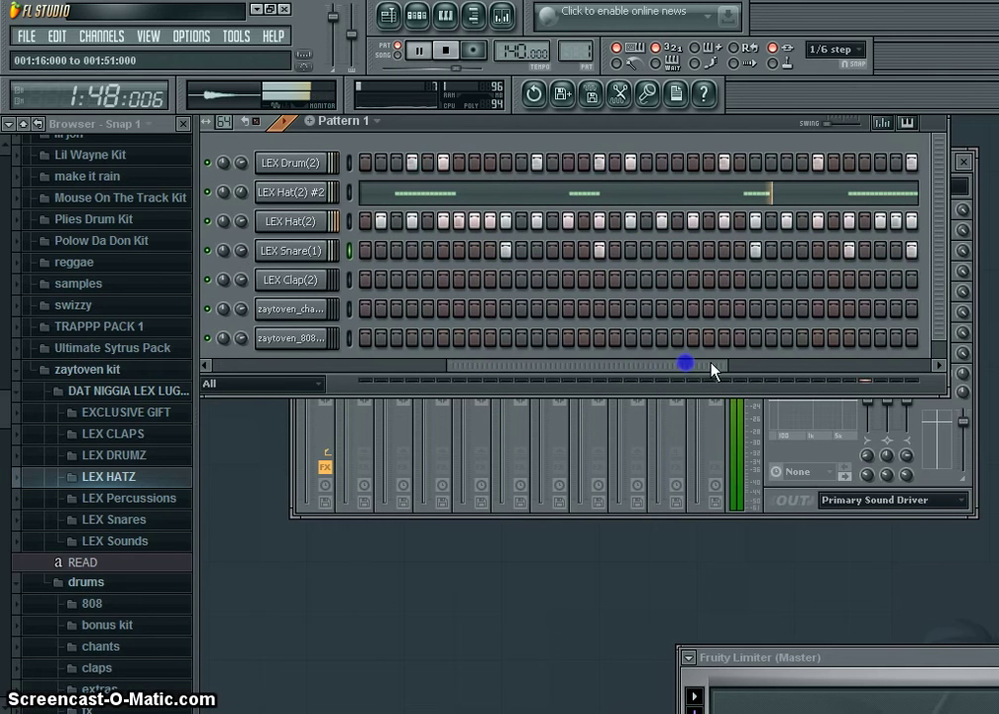
pyautogui.moveTo(543, 363); pyautogui.dragTo(518, 286)
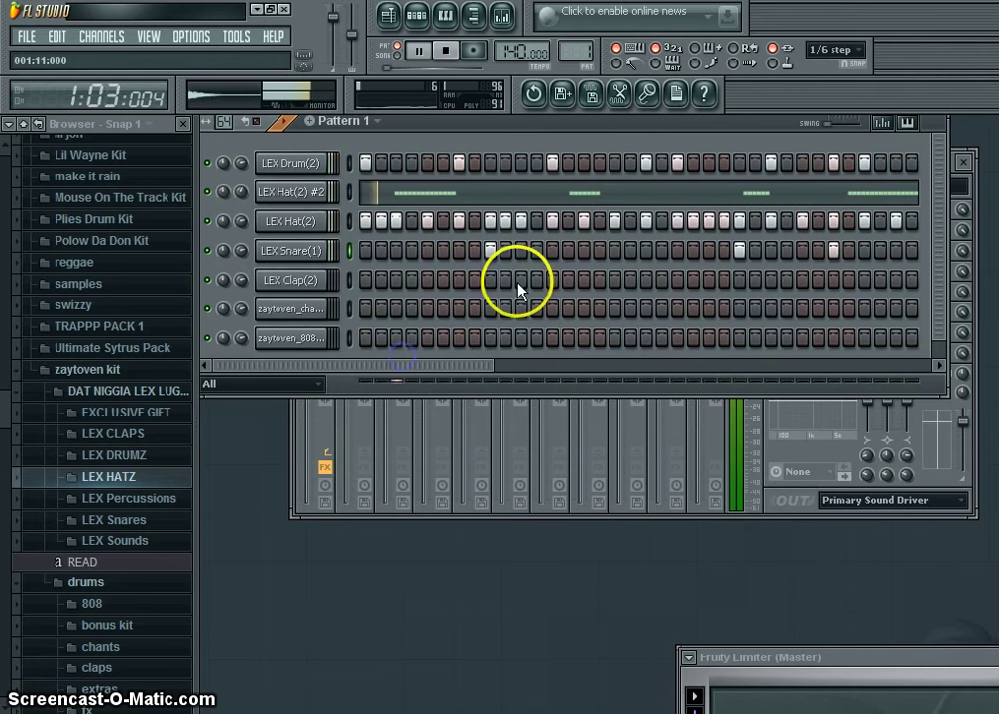
pyautogui.click(649, 252)
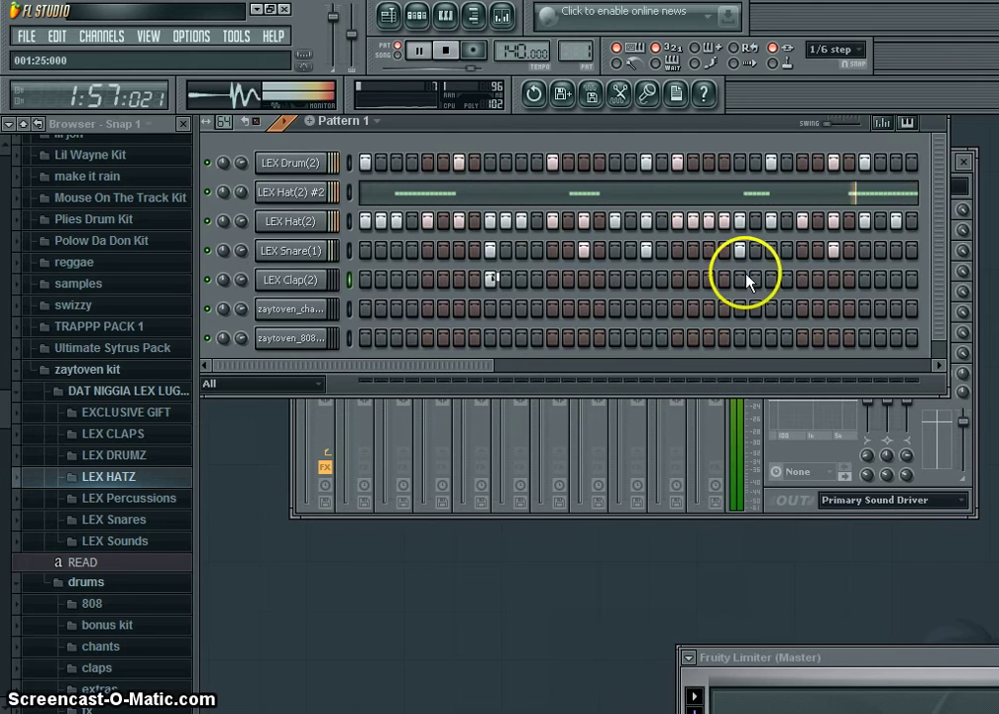
# Add LEX Clap(2) hits on steps 25, 41 and 57, and place zaytoven_cha hits on every eighth step from 5 to 61.
pyautogui.moveTo(526, 371); pyautogui.dragTo(830, 286)
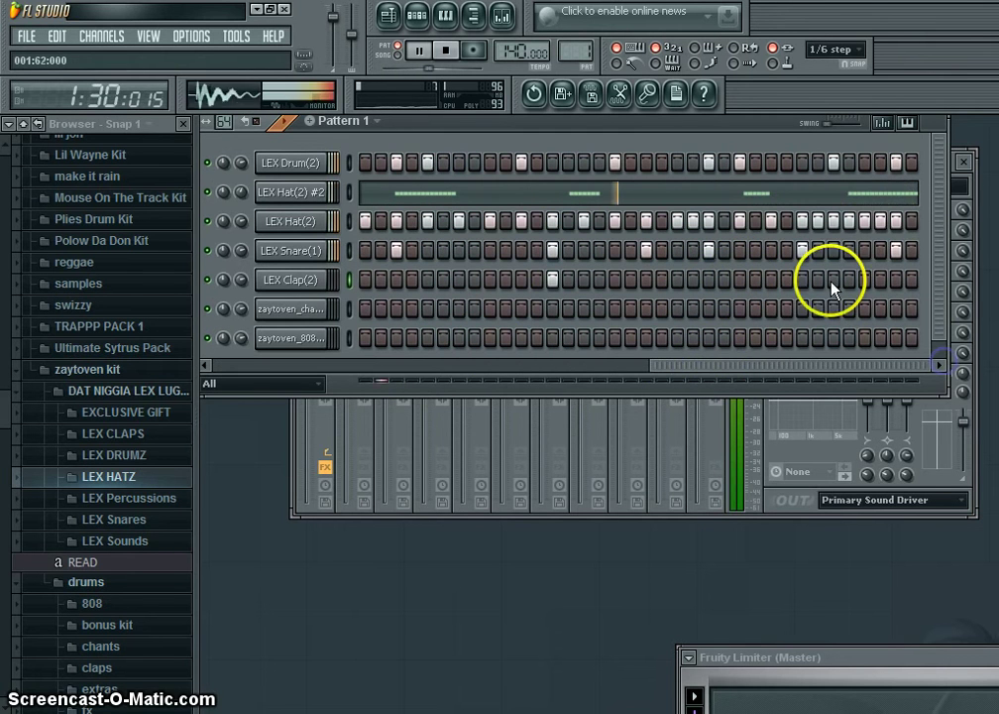
pyautogui.moveTo(790, 357); pyautogui.dragTo(134, 342)
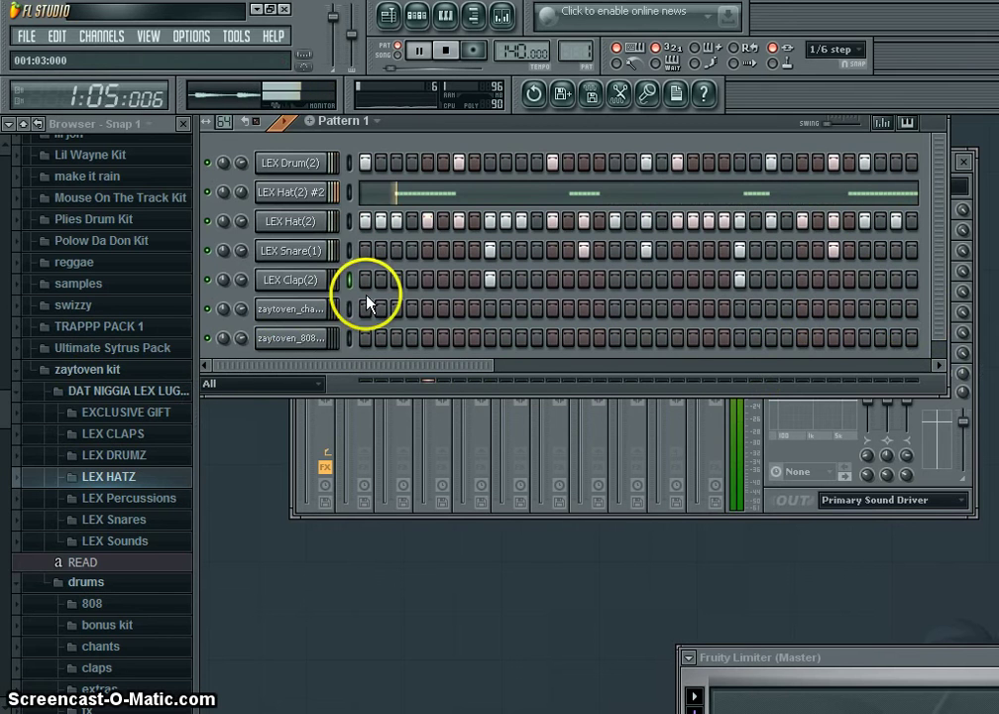
pyautogui.click(427, 308)
pyautogui.click(552, 308)
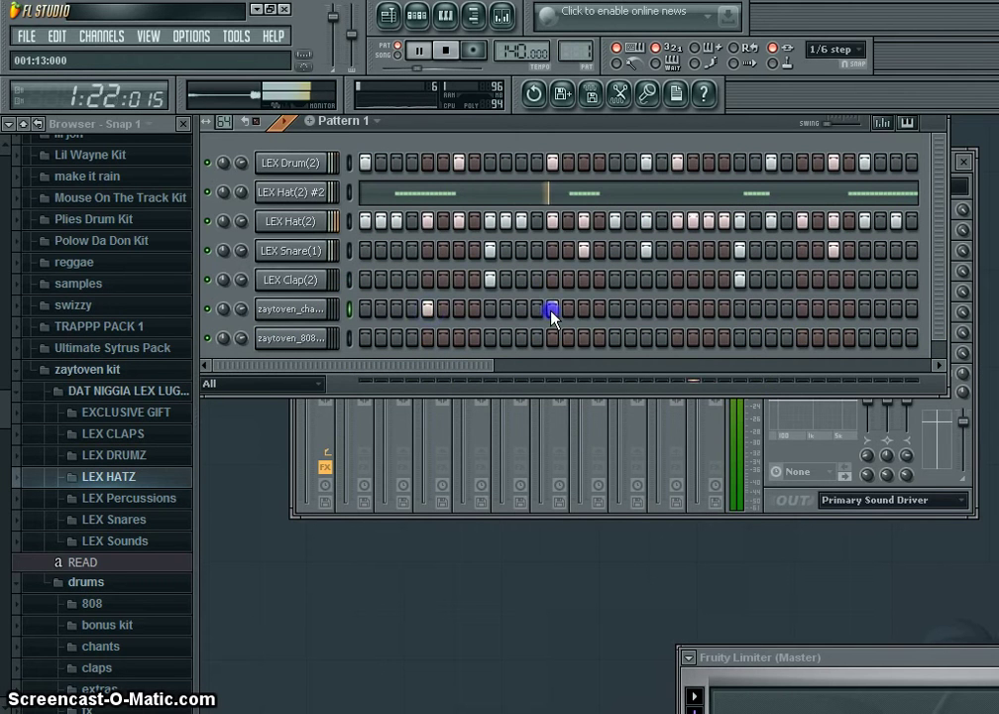
pyautogui.click(677, 309)
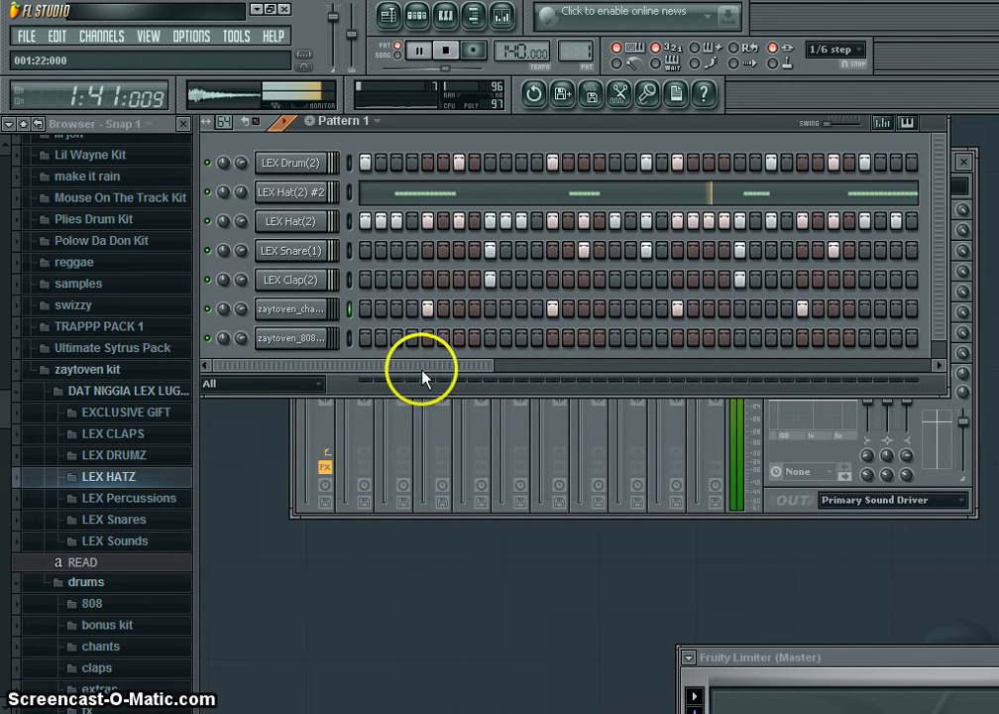
pyautogui.moveTo(423, 367); pyautogui.dragTo(892, 365)
pyautogui.click(692, 309)
pyautogui.click(613, 309)
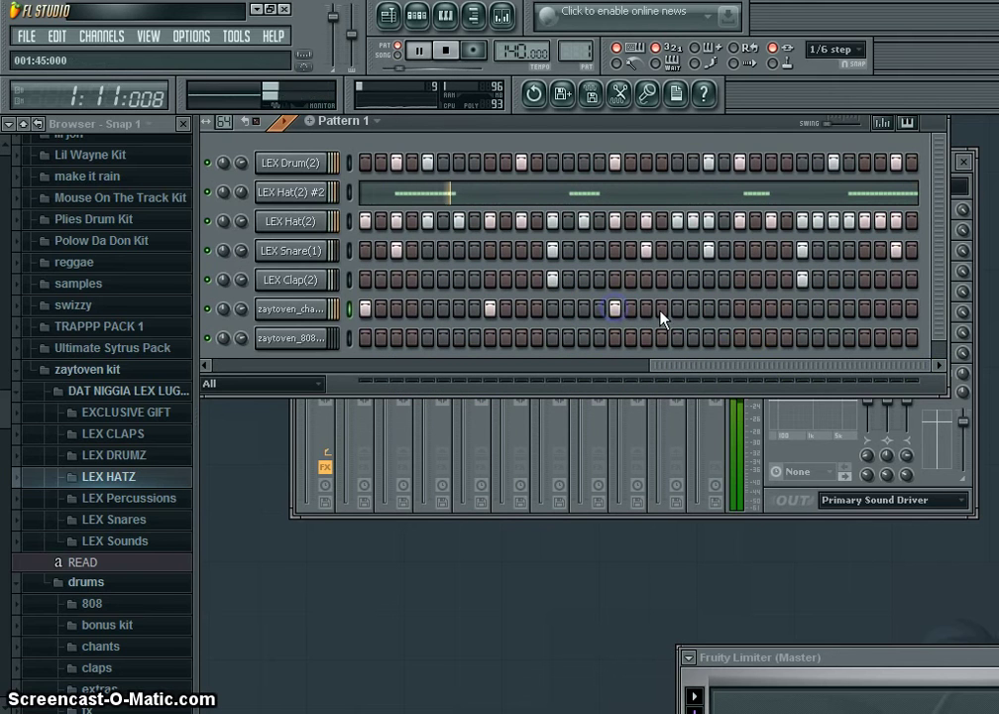
pyautogui.click(742, 310)
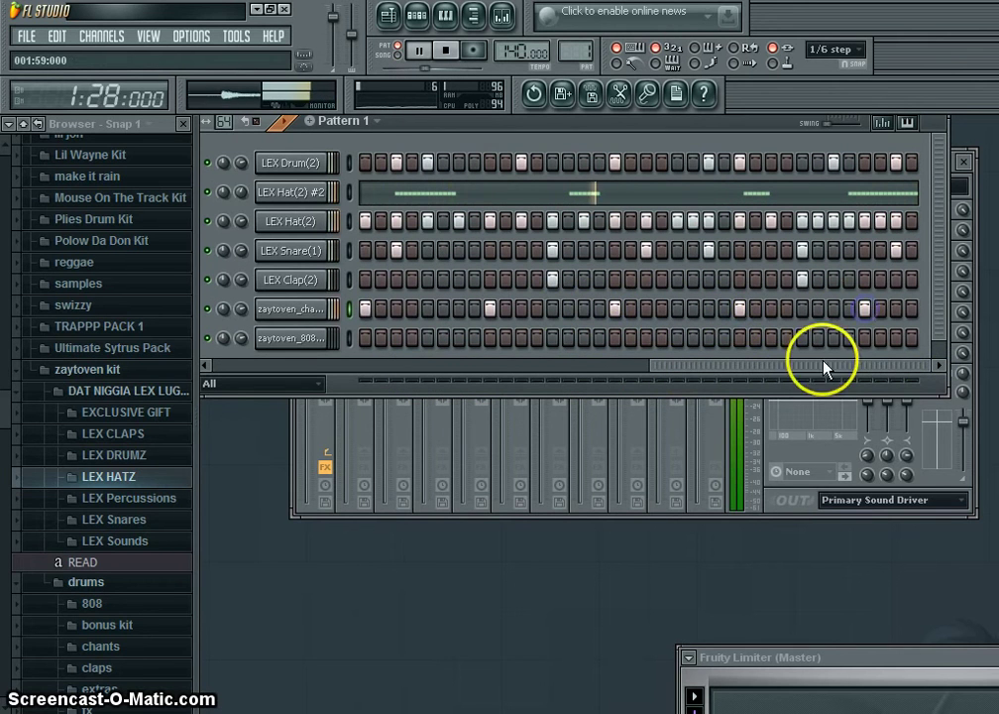
# Record a live 808 bass line on the zaytoven_808 channel, choosing to record Everything.
pyautogui.moveTo(820, 364); pyautogui.dragTo(345, 349)
pyautogui.click(348, 341)
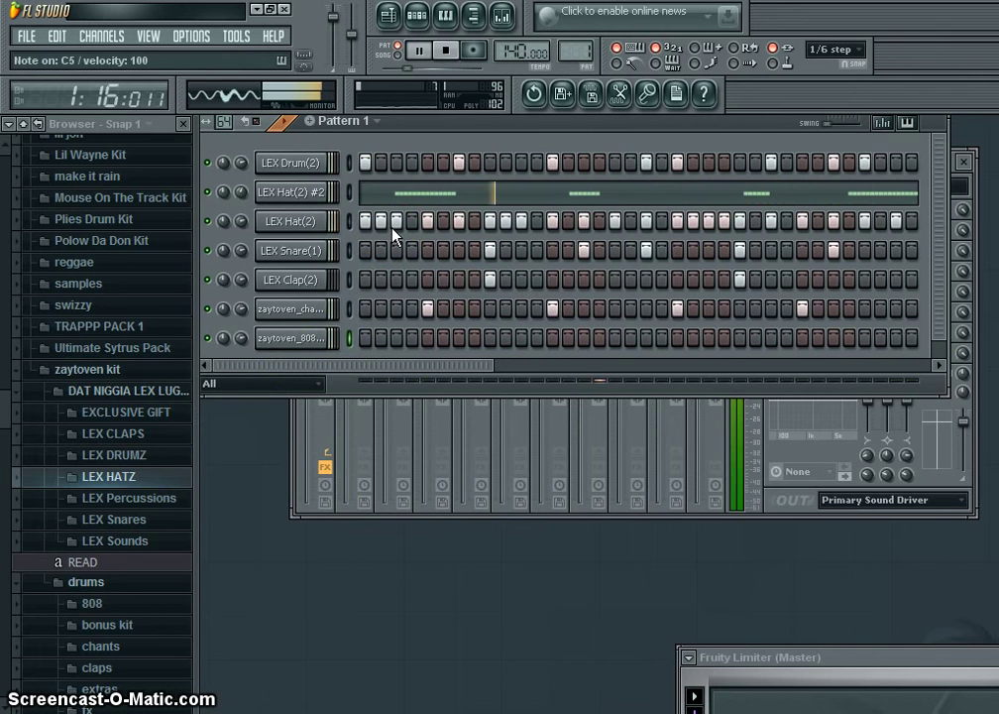
pyautogui.press('space')
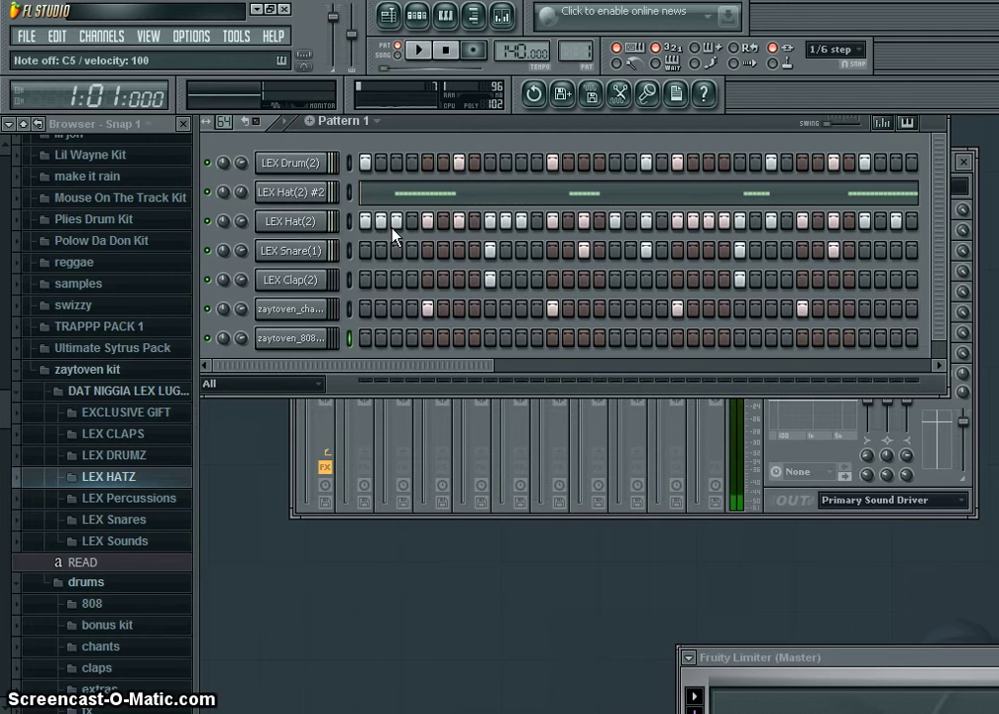
pyautogui.click(411, 221)
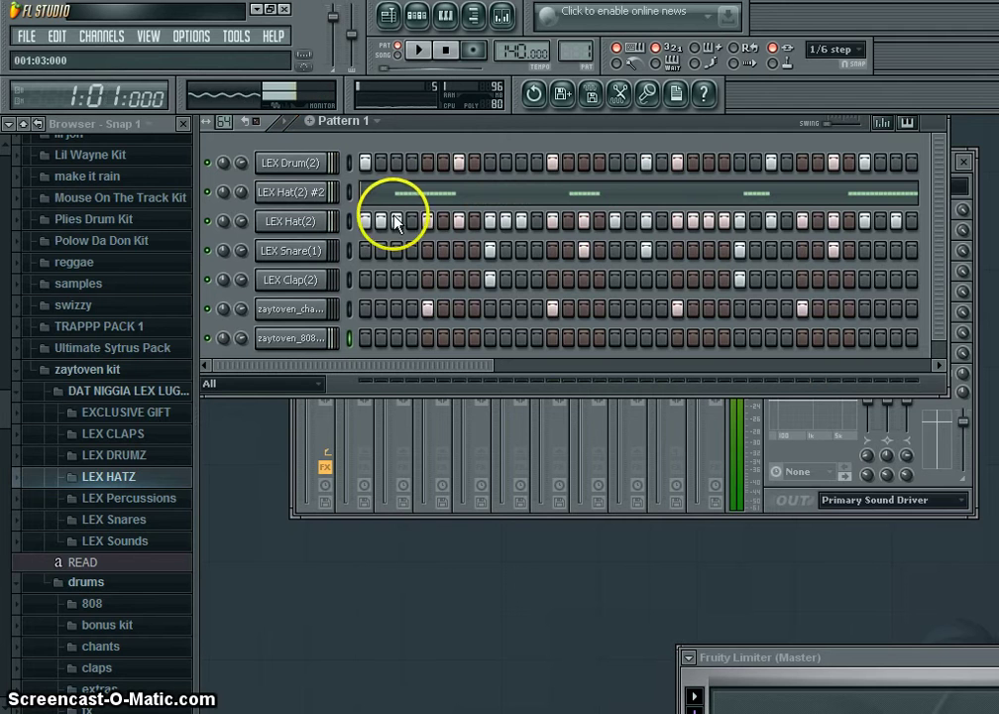
pyautogui.click(475, 49)
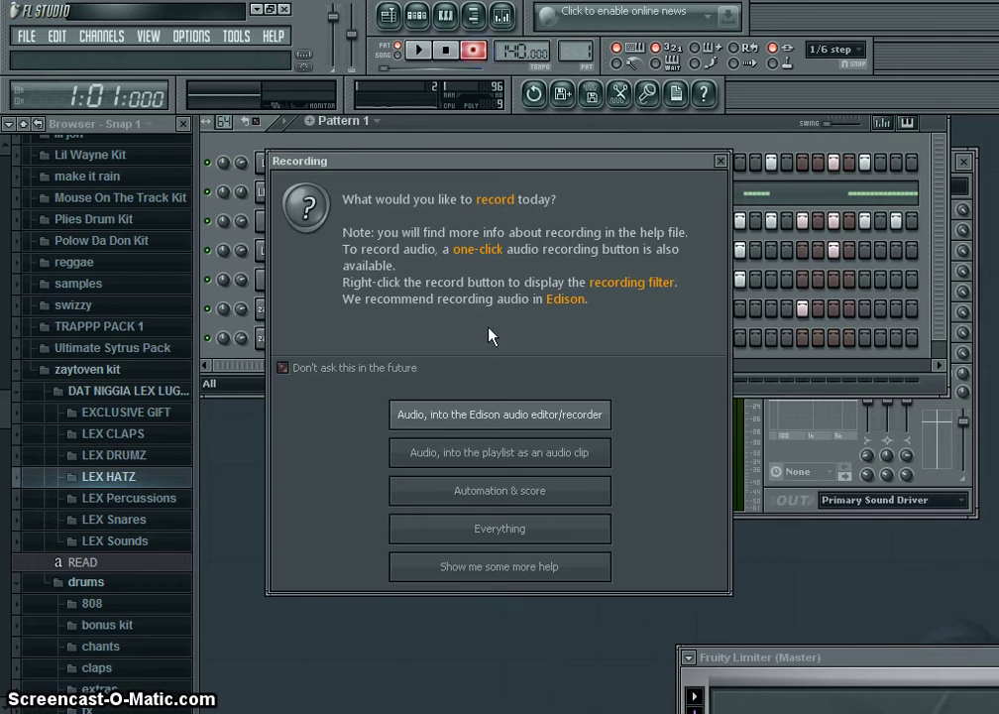
pyautogui.click(488, 532)
pyautogui.press('space')
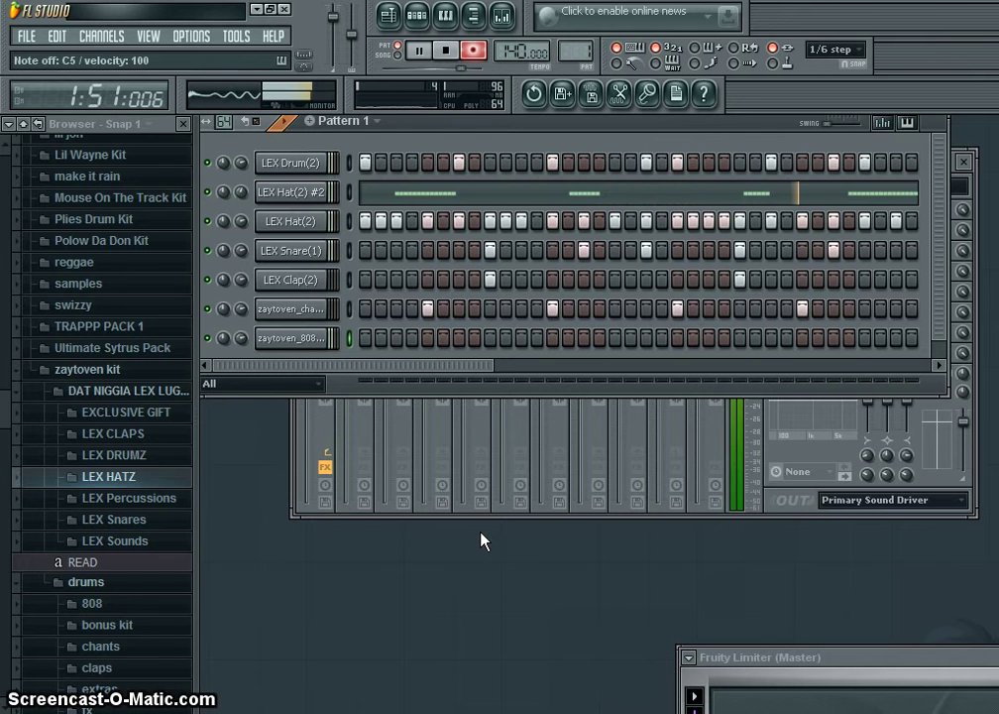
pyautogui.press('space')
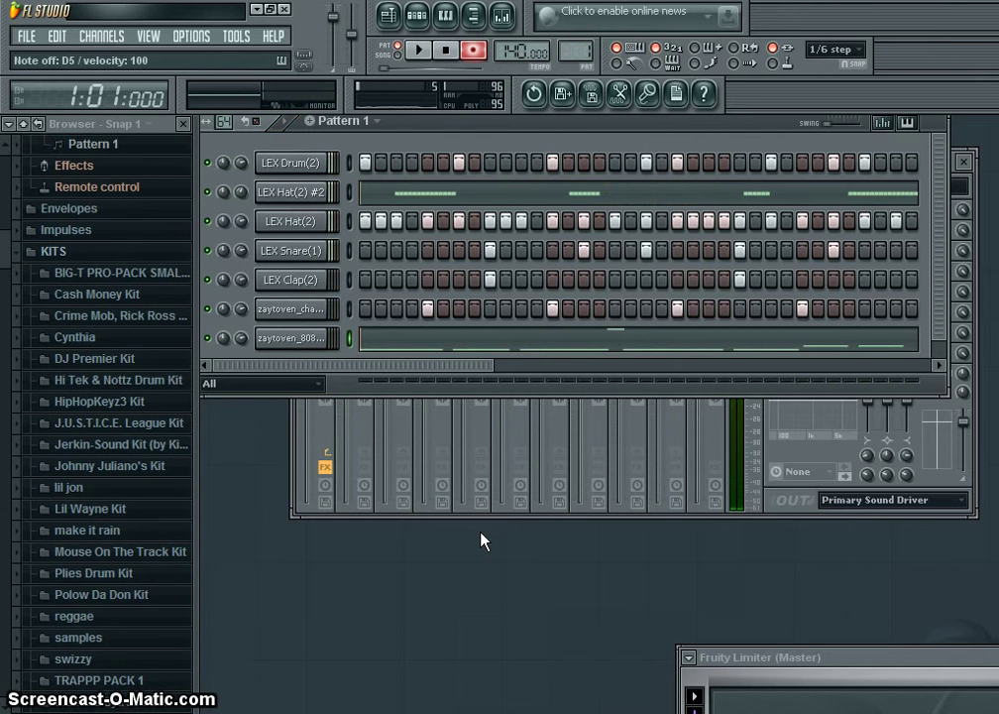
# In the zaytoven_808_6 piano roll, move the recorded C5 notes to steps 13, 21 and 33 and the B5 note to step 31.
pyautogui.click(615, 386)
pyautogui.click(598, 334)
pyautogui.moveTo(537, 453); pyautogui.dragTo(570, 454)
pyautogui.moveTo(711, 453); pyautogui.dragTo(753, 456)
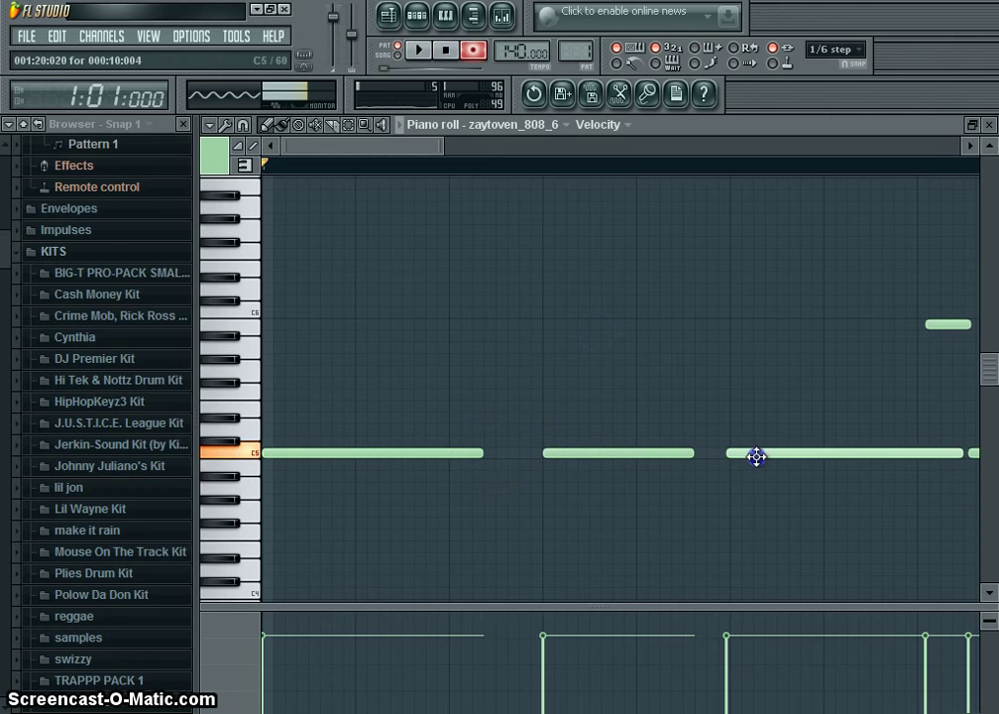
pyautogui.moveTo(377, 146); pyautogui.dragTo(460, 142)
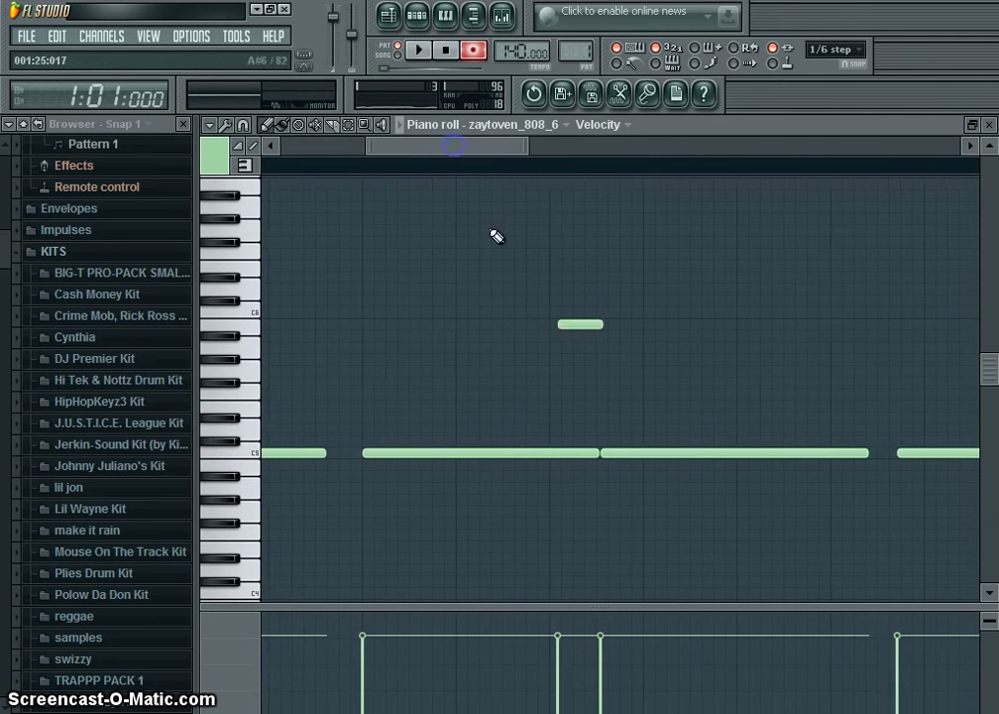
pyautogui.moveTo(577, 325); pyautogui.dragTo(619, 325)
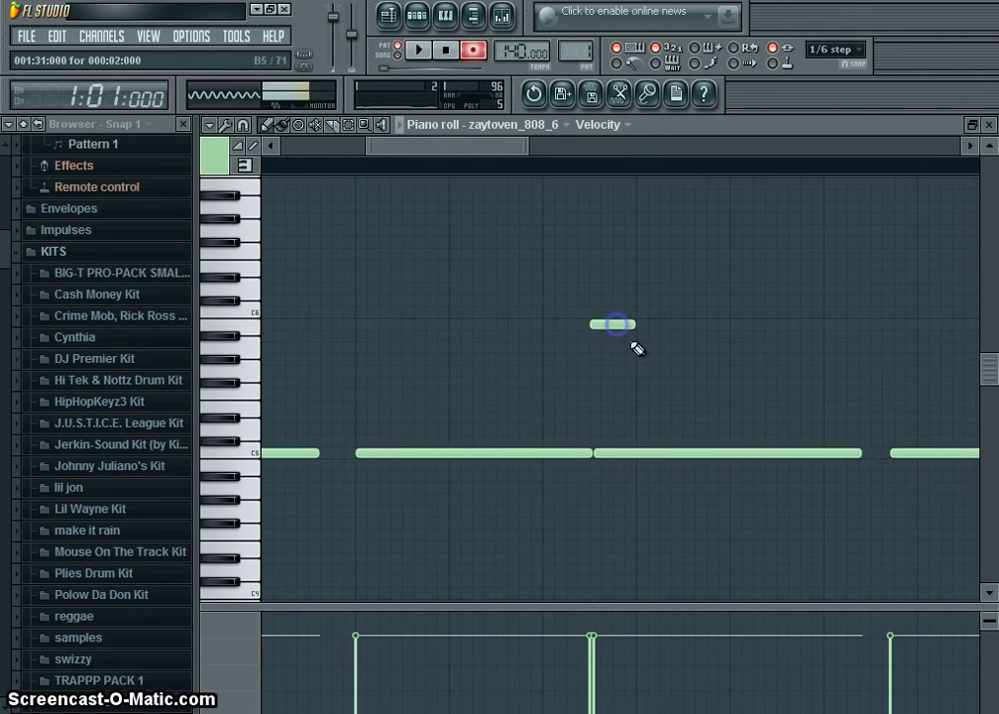
pyautogui.moveTo(658, 454); pyautogui.dragTo(693, 456)
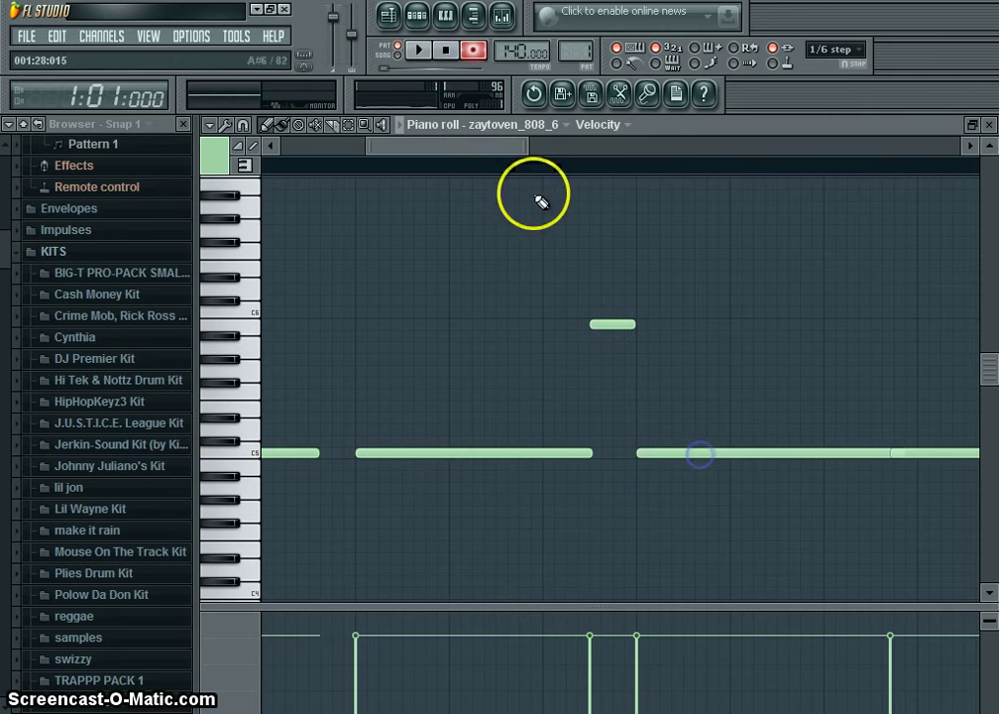
# Move the last C5 note of the 808 line to step 45 and the two D5 notes to steps 53 and 59.
pyautogui.moveTo(455, 146); pyautogui.dragTo(534, 156)
pyautogui.moveTo(603, 455); pyautogui.dragTo(637, 456)
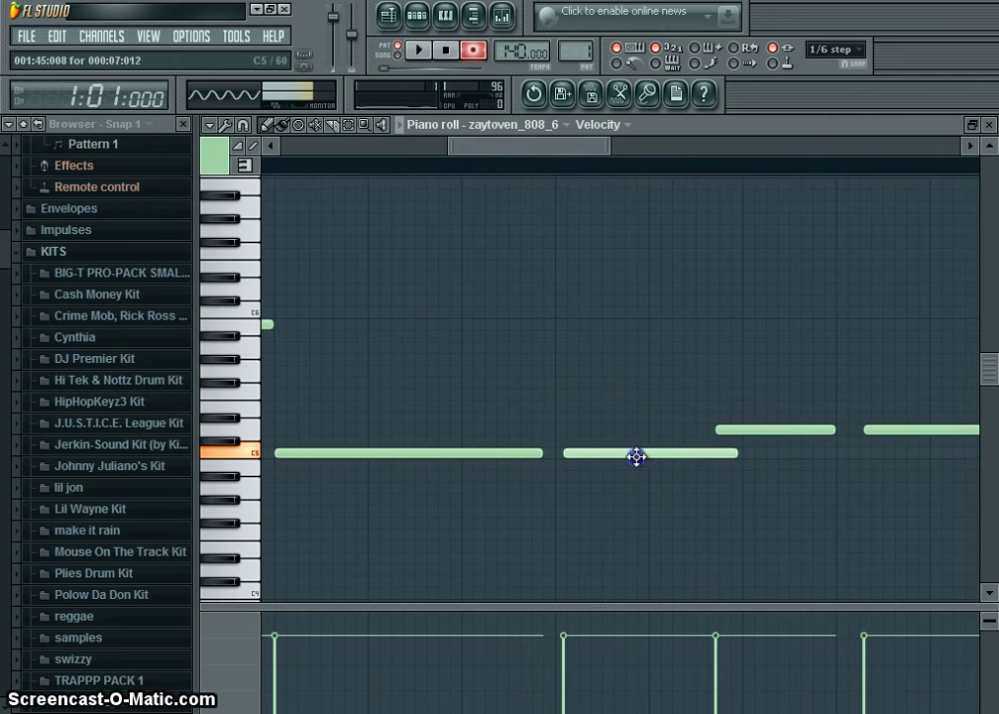
pyautogui.moveTo(730, 430); pyautogui.dragTo(758, 429)
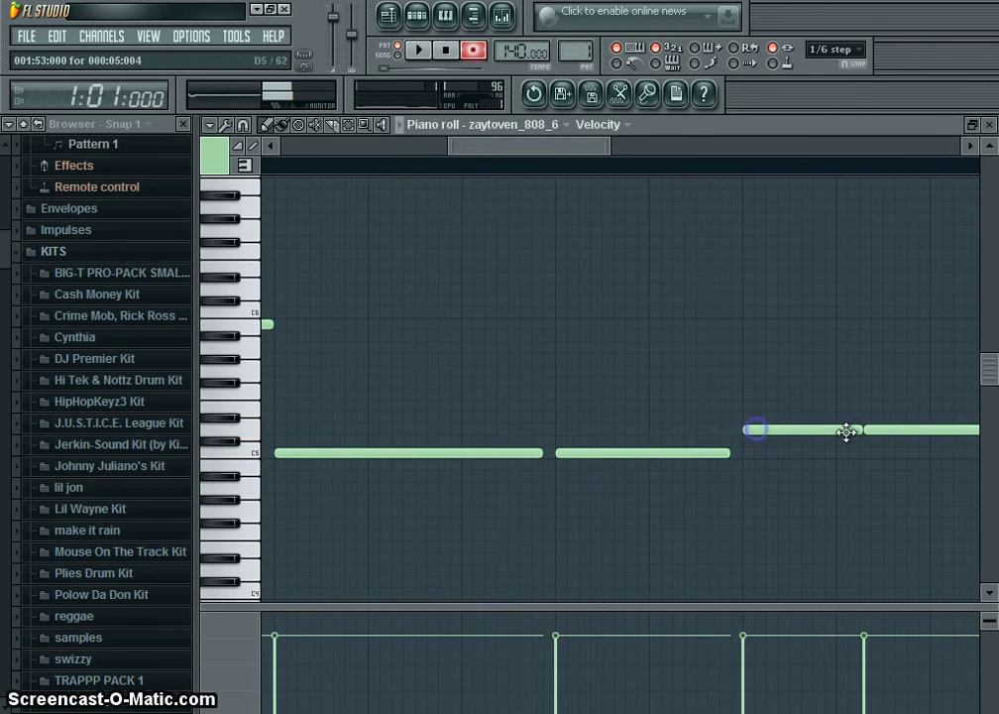
pyautogui.moveTo(876, 433); pyautogui.dragTo(910, 433)
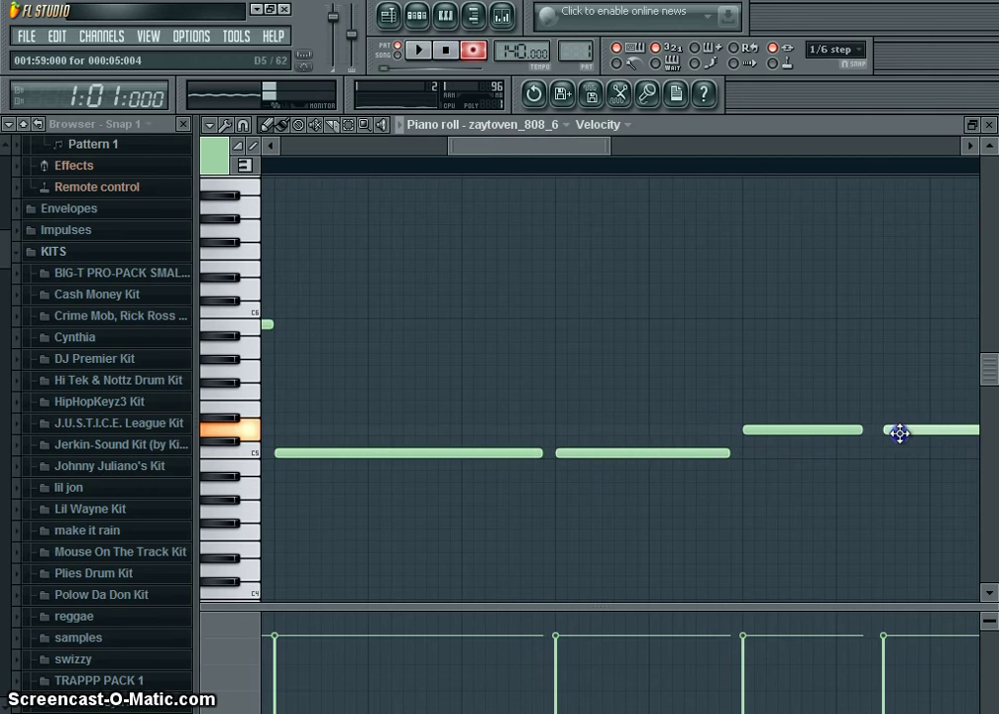
pyautogui.moveTo(503, 144); pyautogui.dragTo(599, 158)
# Turn recording off, play the pattern back with the aligned 808 line, and return to the sequencer with playback stopped.
pyautogui.press('space')
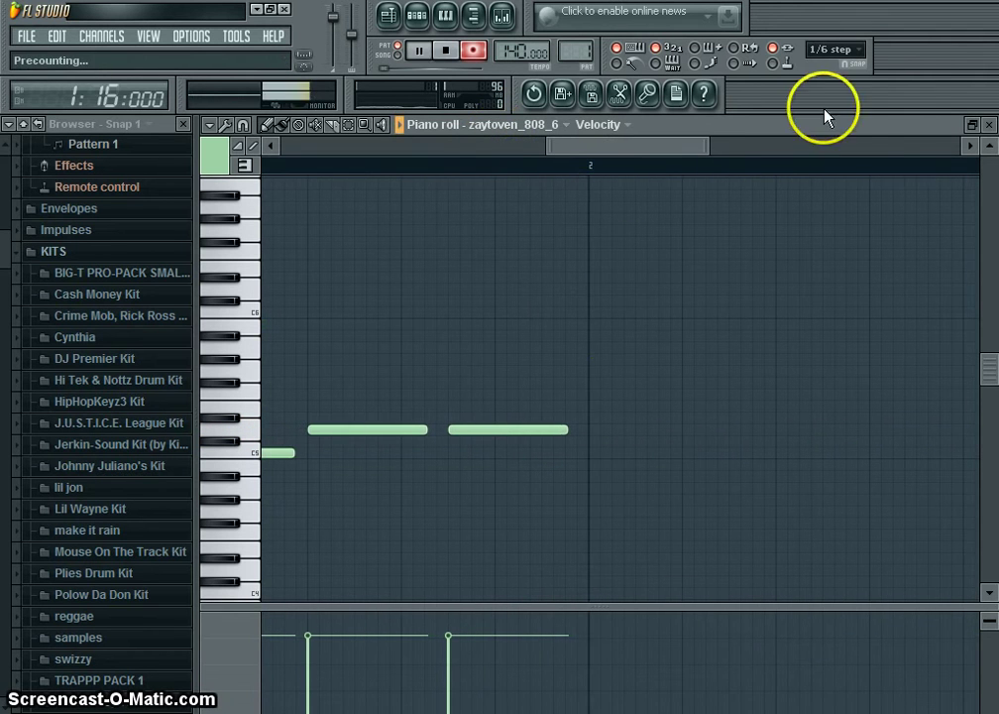
pyautogui.click(472, 50)
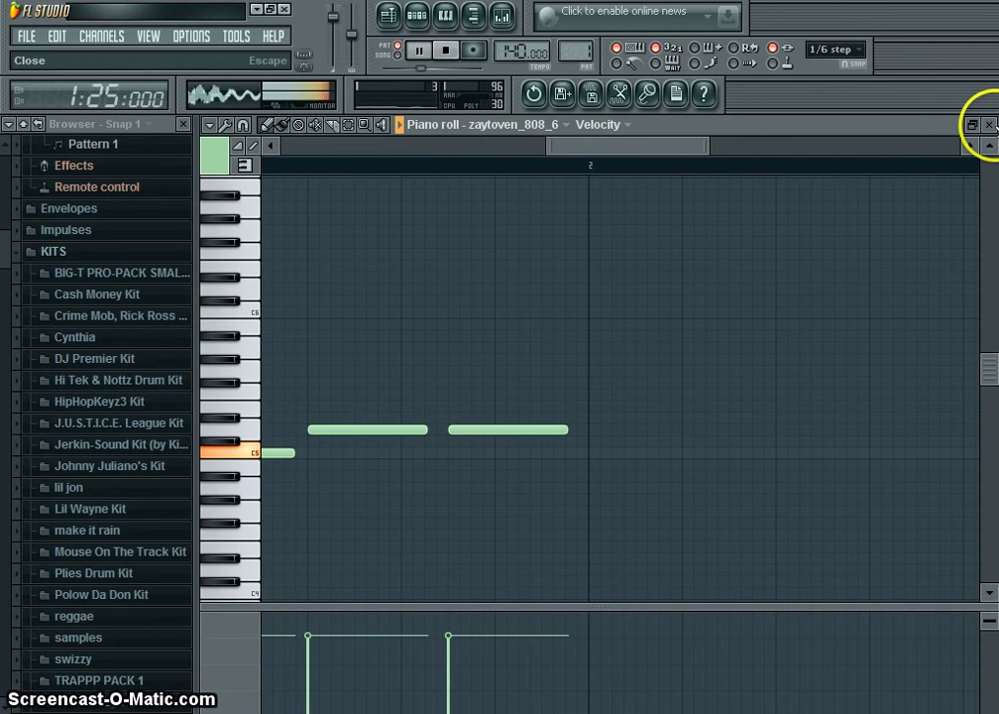
pyautogui.click(990, 124)
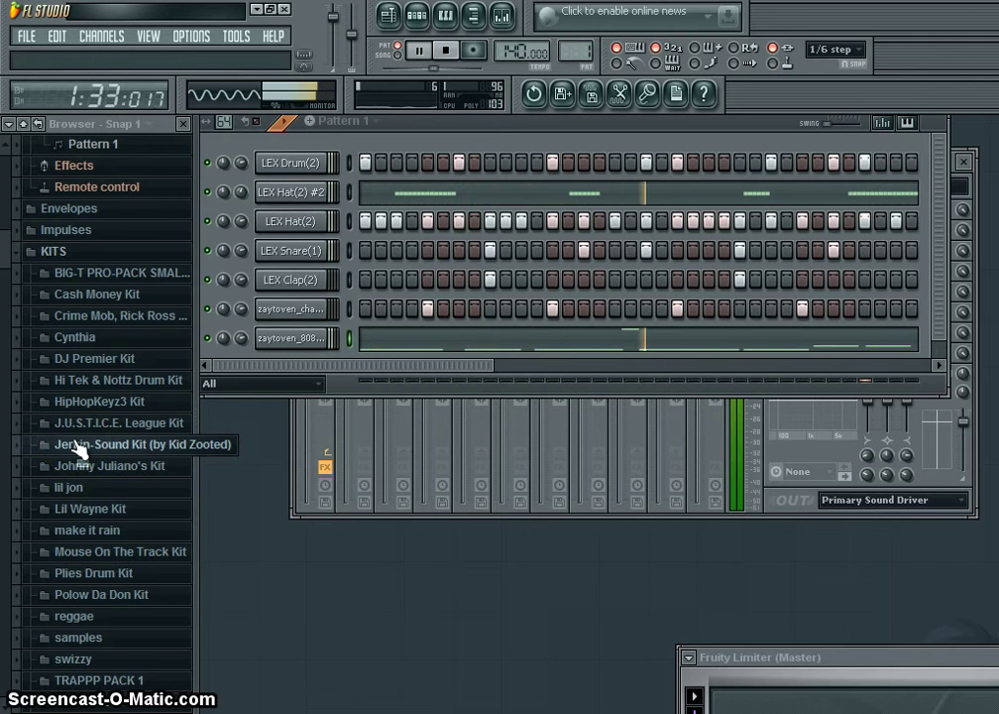
pyautogui.press('space')
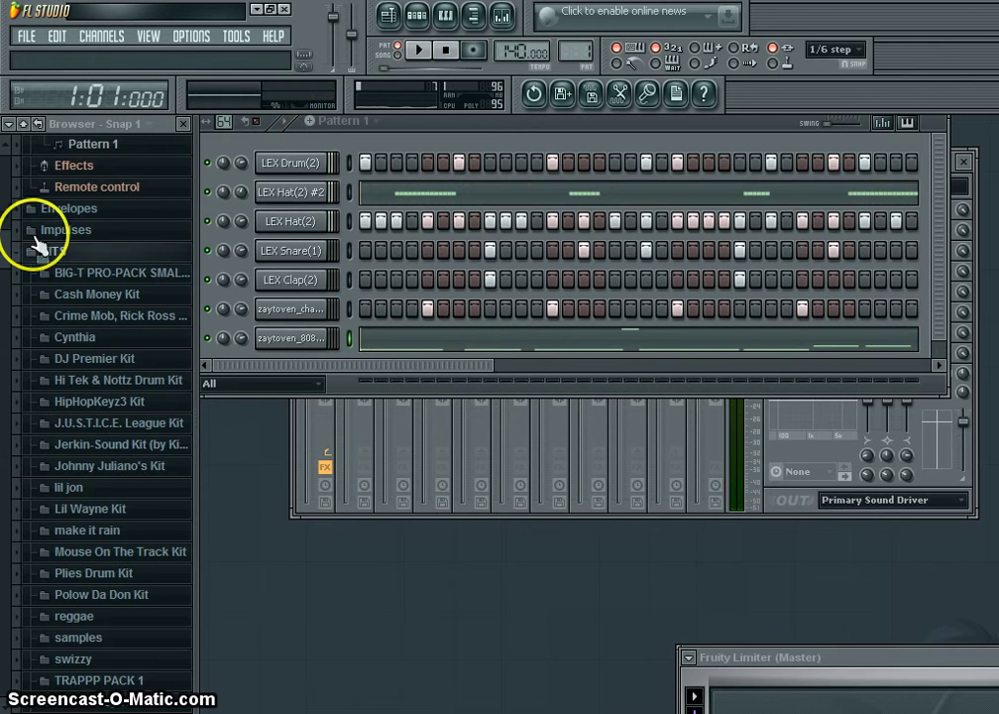
# Collapse the zaytoven kit and load String-Cinematic from the Ultimate Sytrus Pack's String folder as a new channel.
pyautogui.scroll(-4, 37, 243)
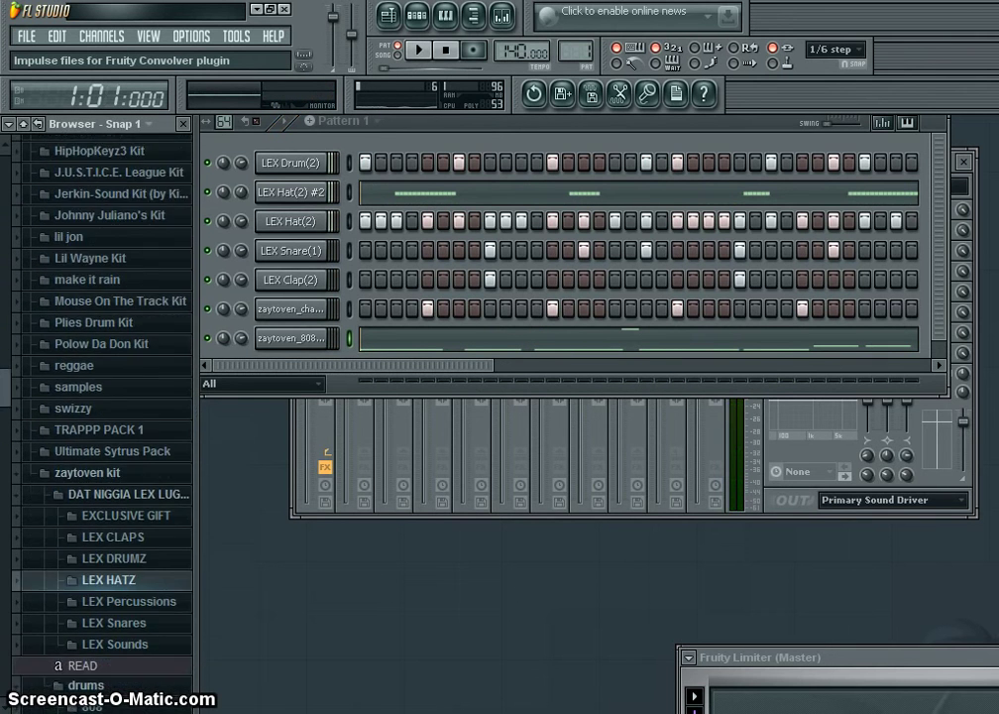
pyautogui.scroll(-3, 99, 397)
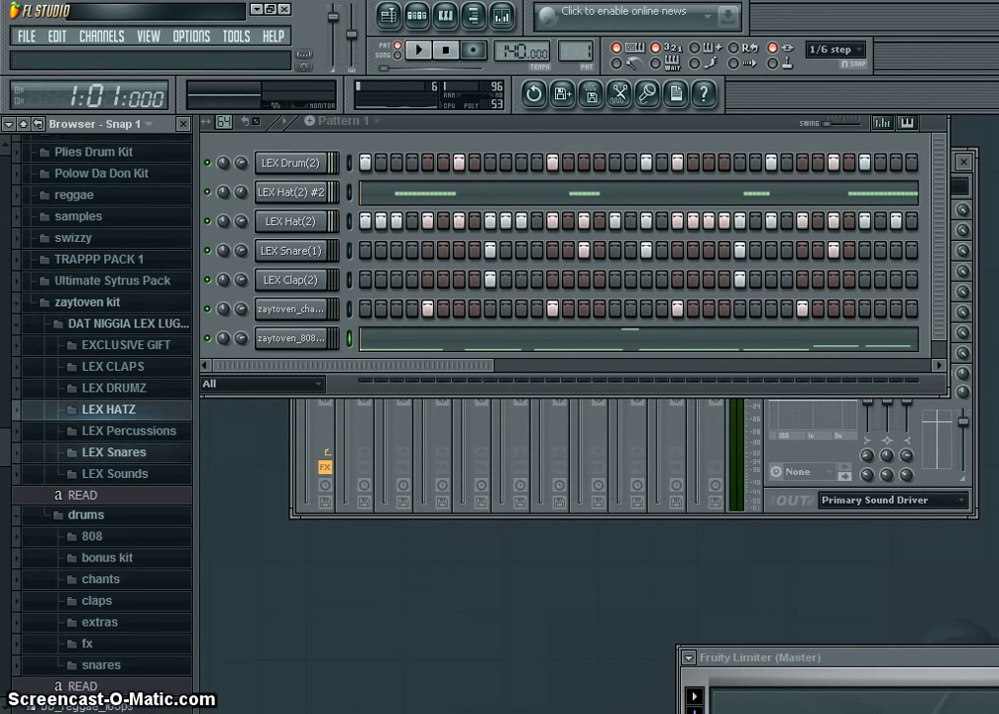
pyautogui.click(144, 299)
pyautogui.scroll(1, 109, 312)
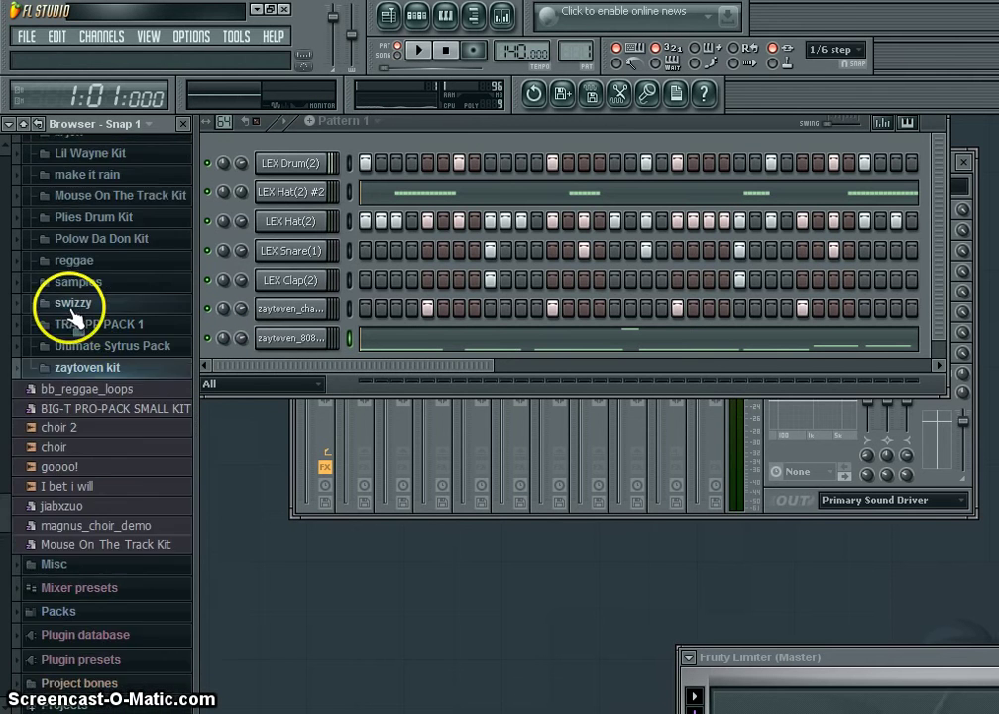
pyautogui.scroll(1, 70, 366)
pyautogui.click(85, 444)
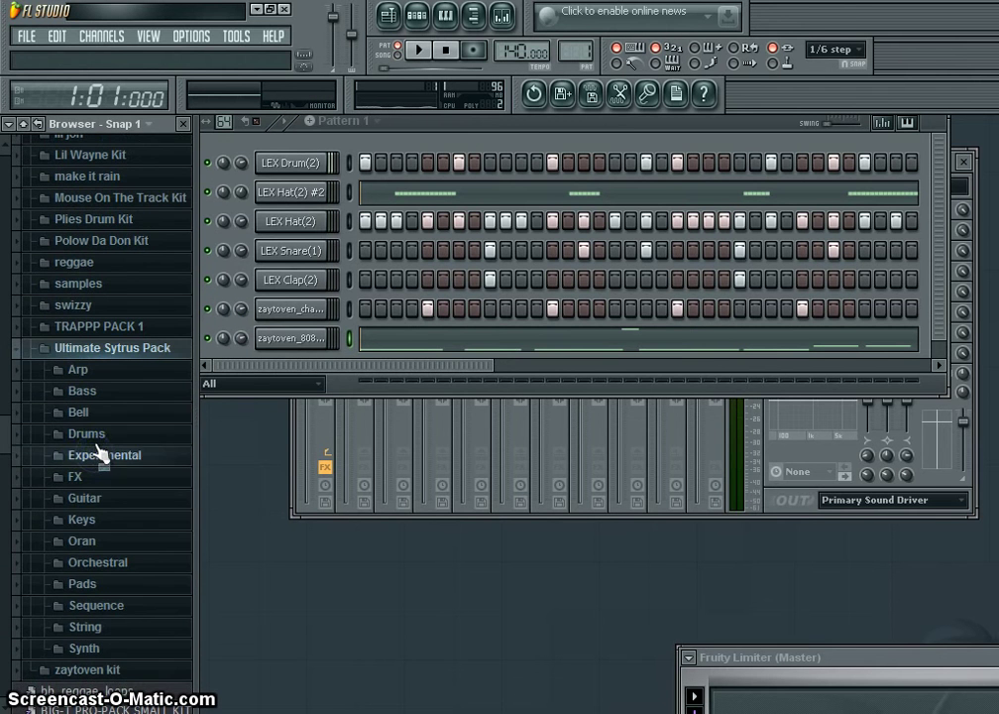
pyautogui.click(106, 627)
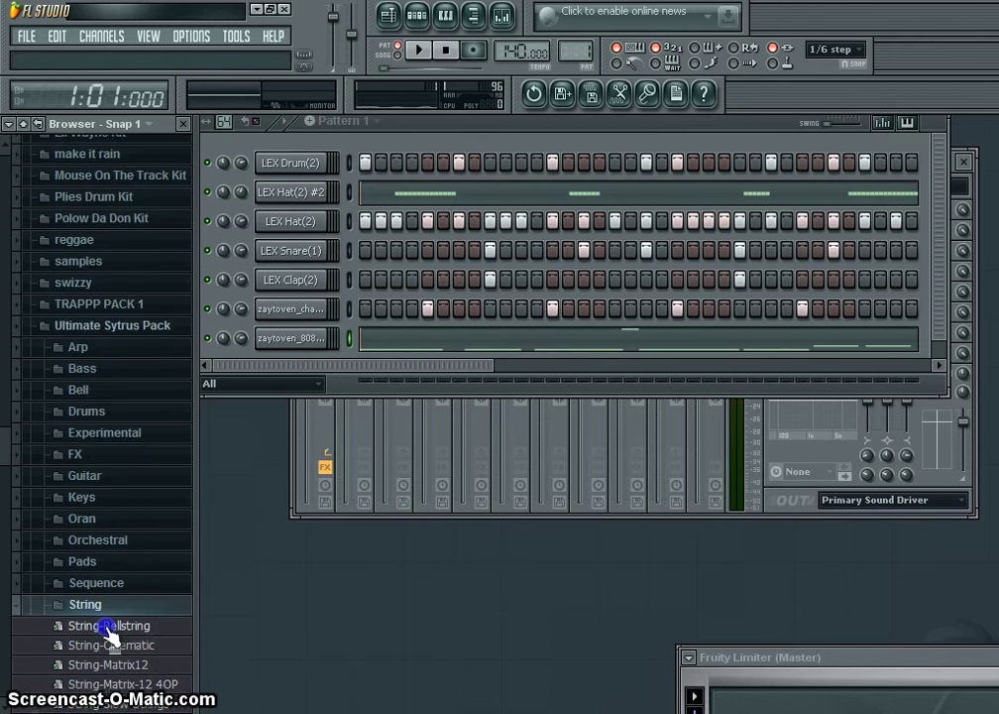
pyautogui.moveTo(100, 587); pyautogui.dragTo(302, 374)
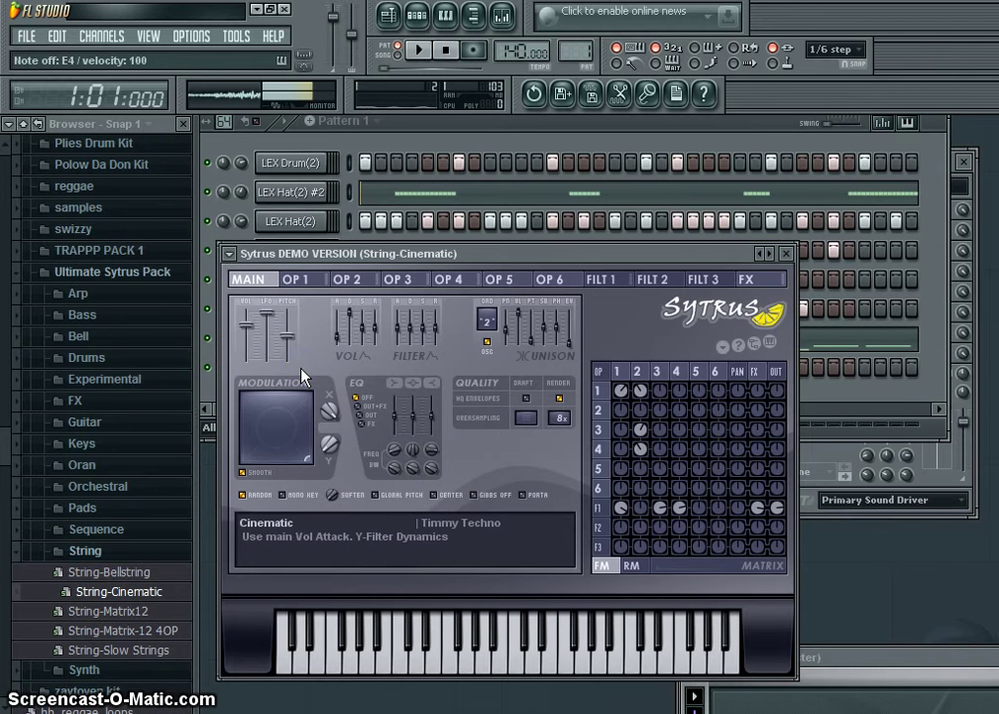
# Audition a melody built on E4, G4, B4 and higher notes with the String-Cinematic sound.
pyautogui.press('m')
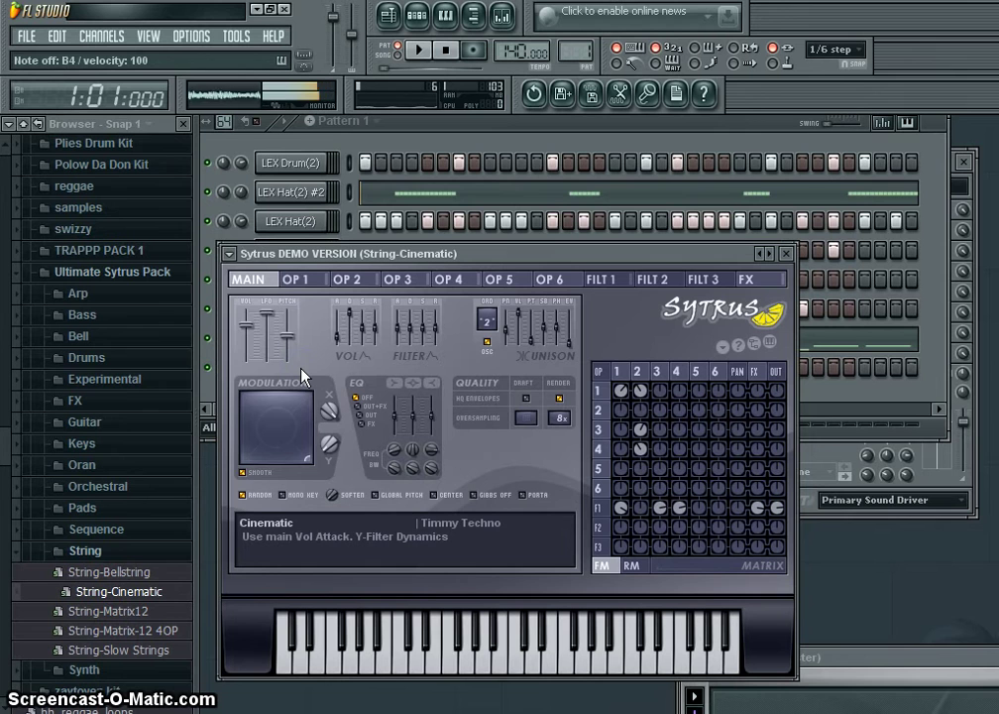
pyautogui.press('m')
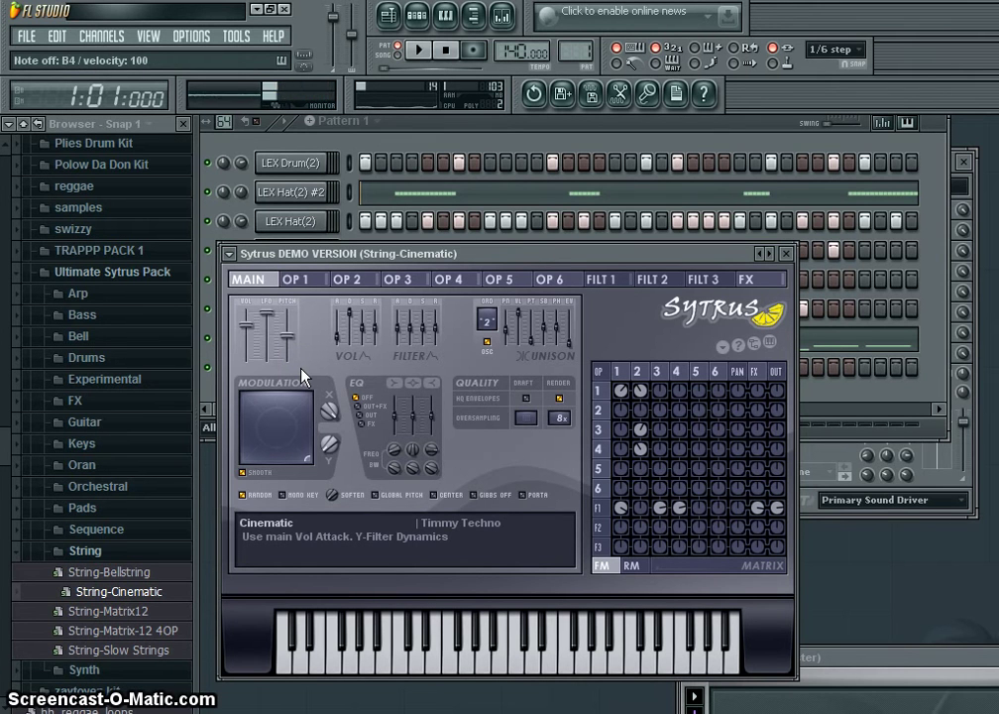
pyautogui.click(282, 373)
pyautogui.press('c')
pyautogui.press('b')
pyautogui.press('m')
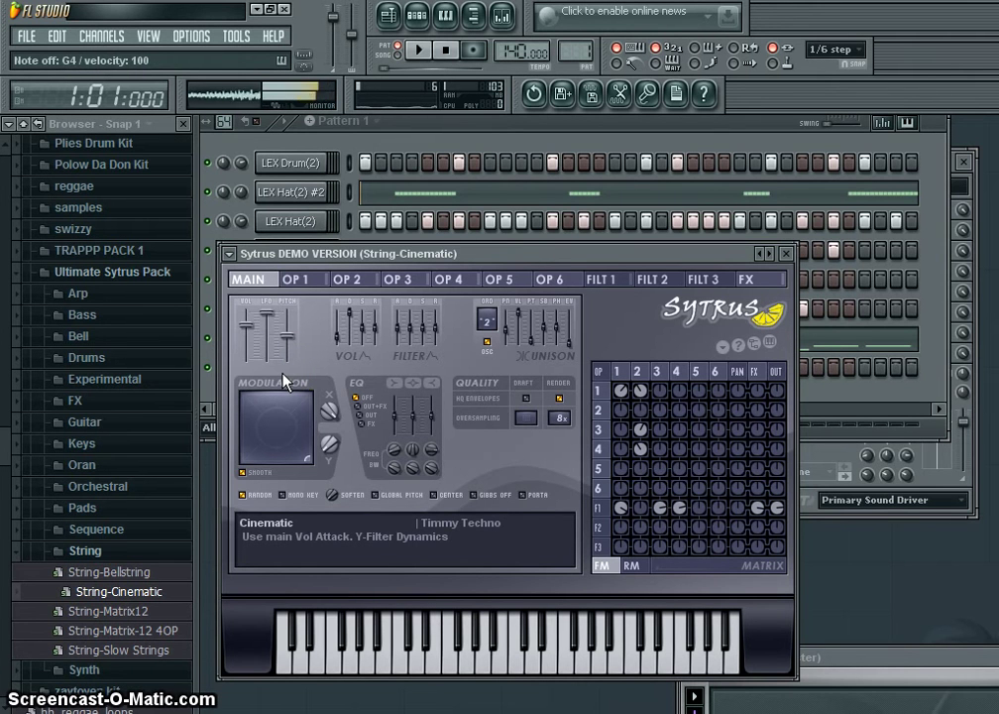
pyautogui.press('b')
pyautogui.press('e')
pyautogui.press('m')
pyautogui.press('e')
pyautogui.press('b')
pyautogui.press('m')
pyautogui.press('e')
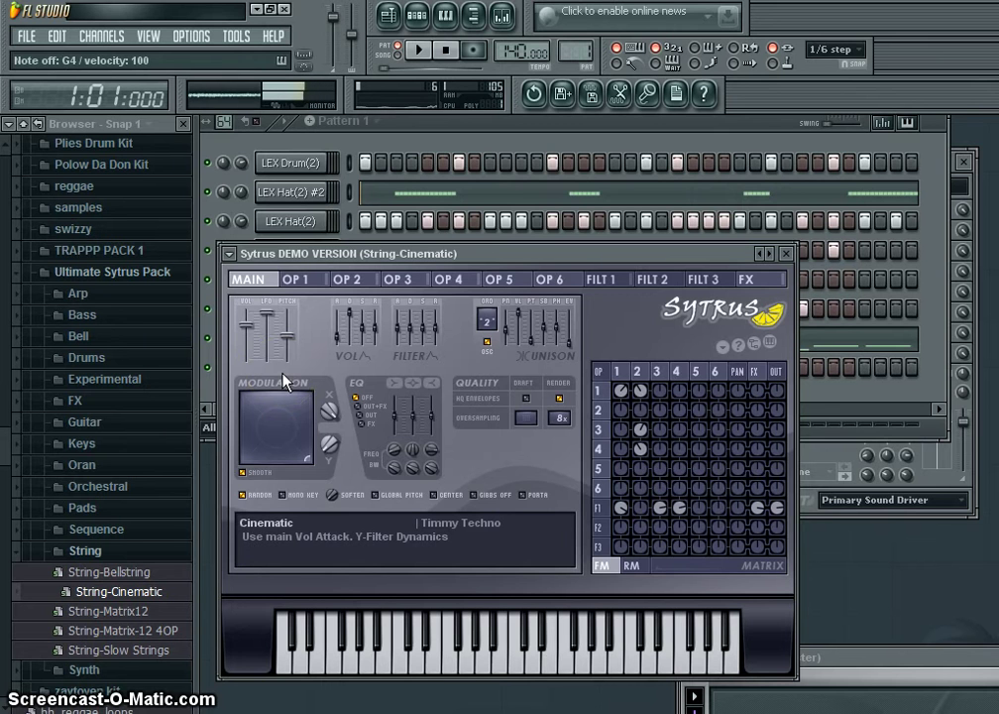
pyautogui.click(474, 49)
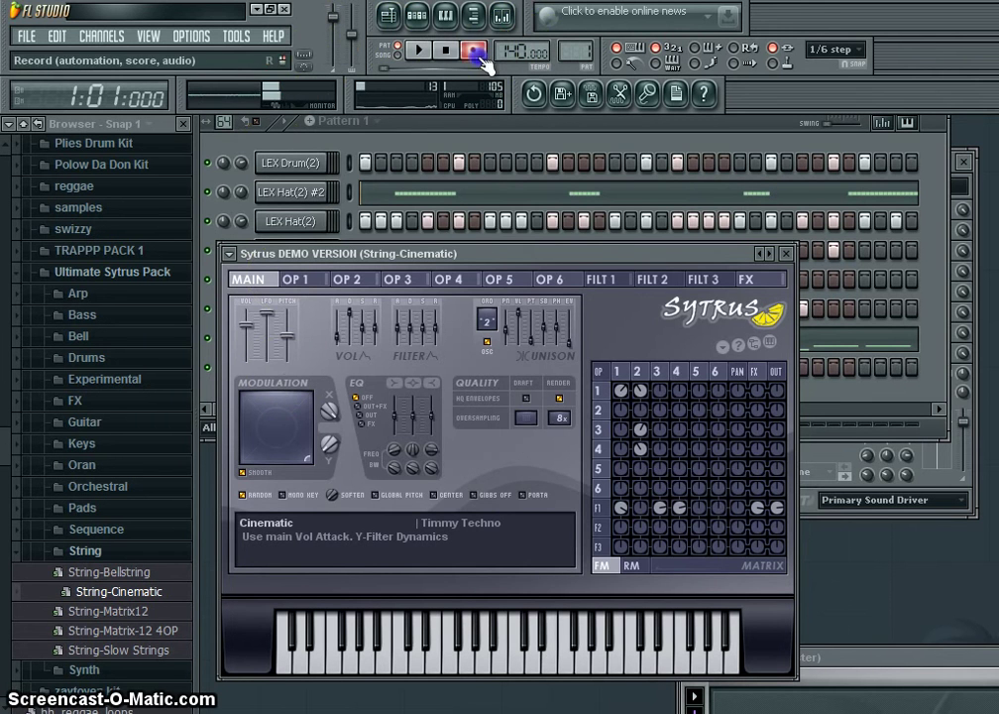
pyautogui.click(692, 453)
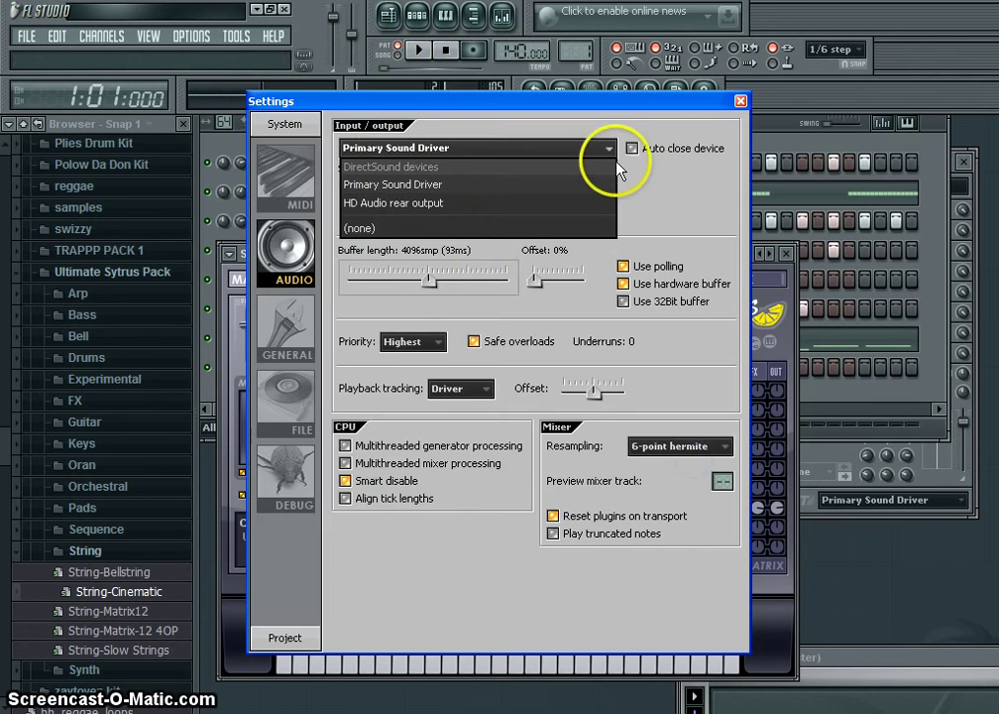
pyautogui.click(739, 102)
# Record a String-Cinematic chord progression into the pattern as automation and score, stopping after one pass.
pyautogui.click(474, 49)
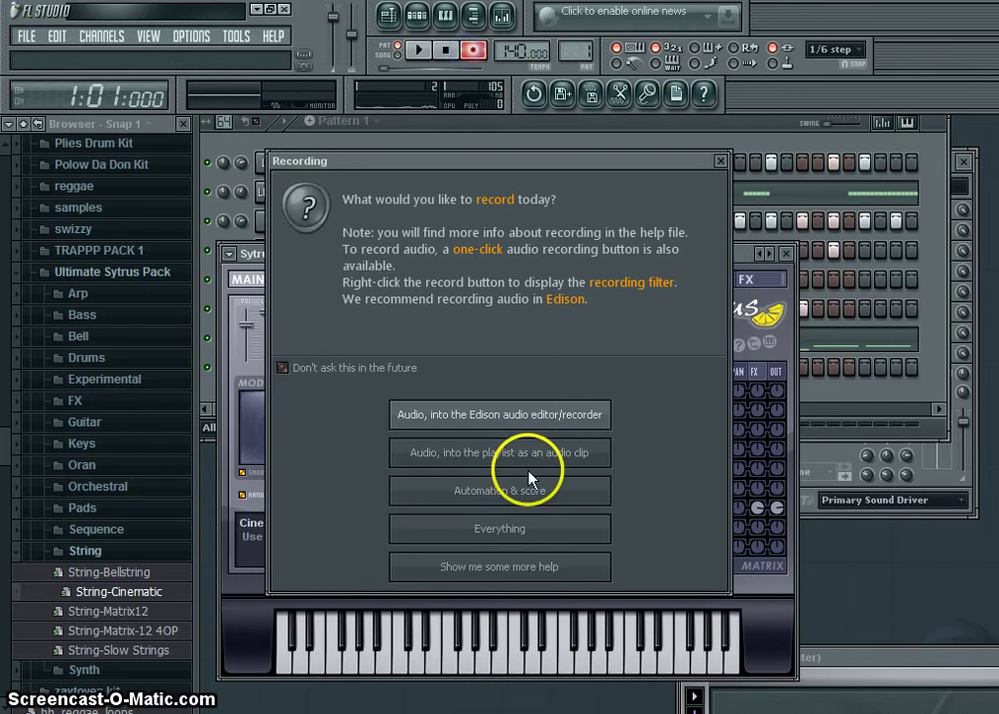
pyautogui.click(530, 481)
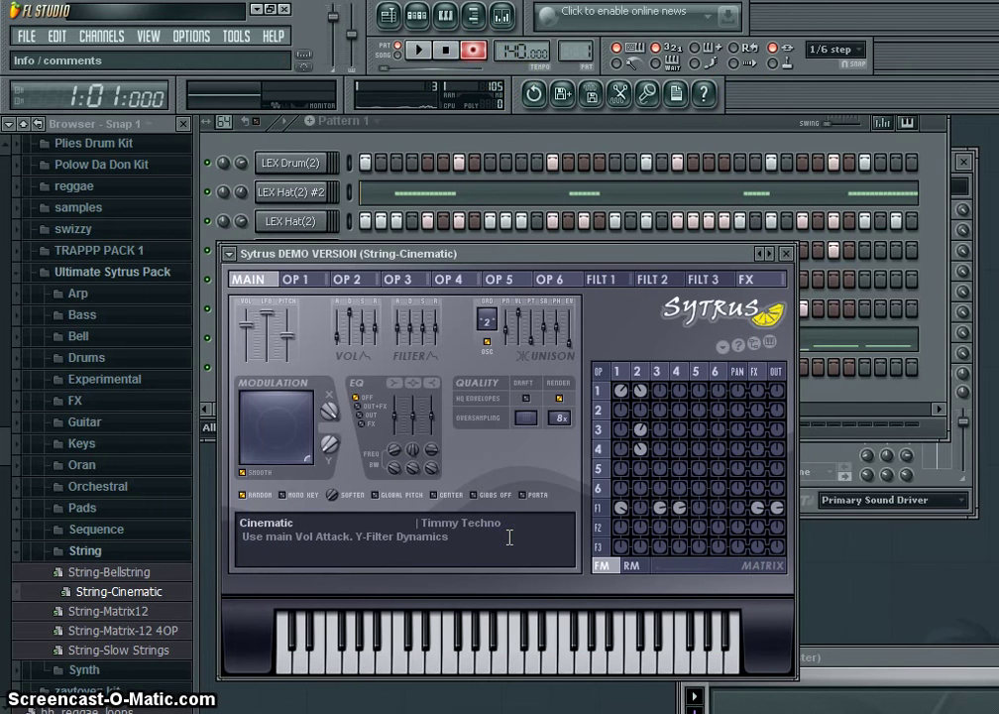
pyautogui.press('c')
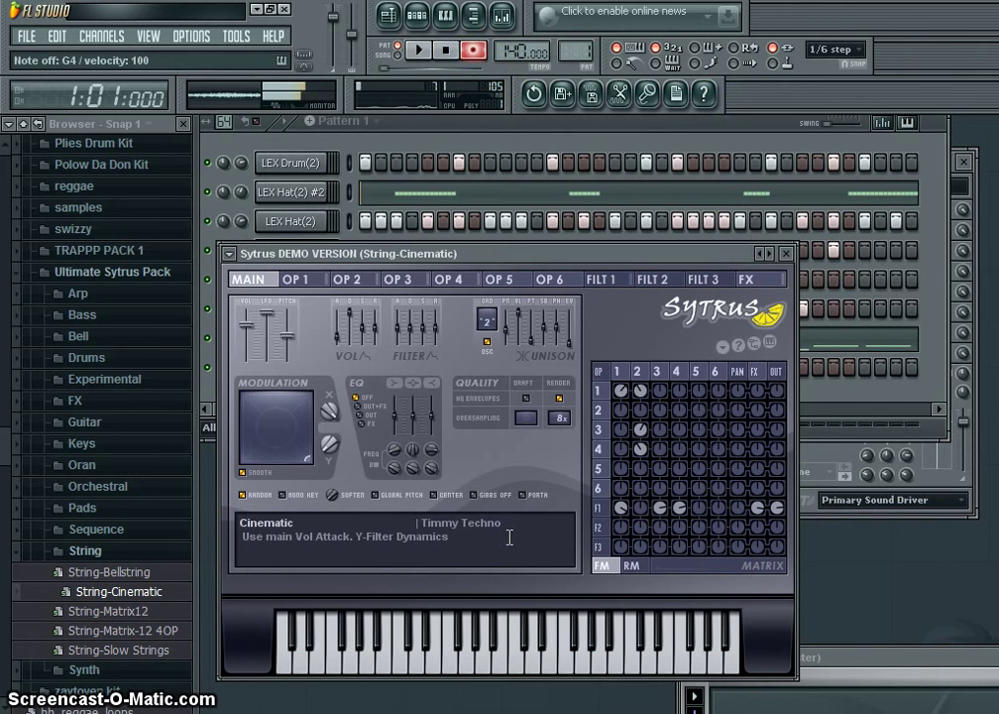
pyautogui.press('space')
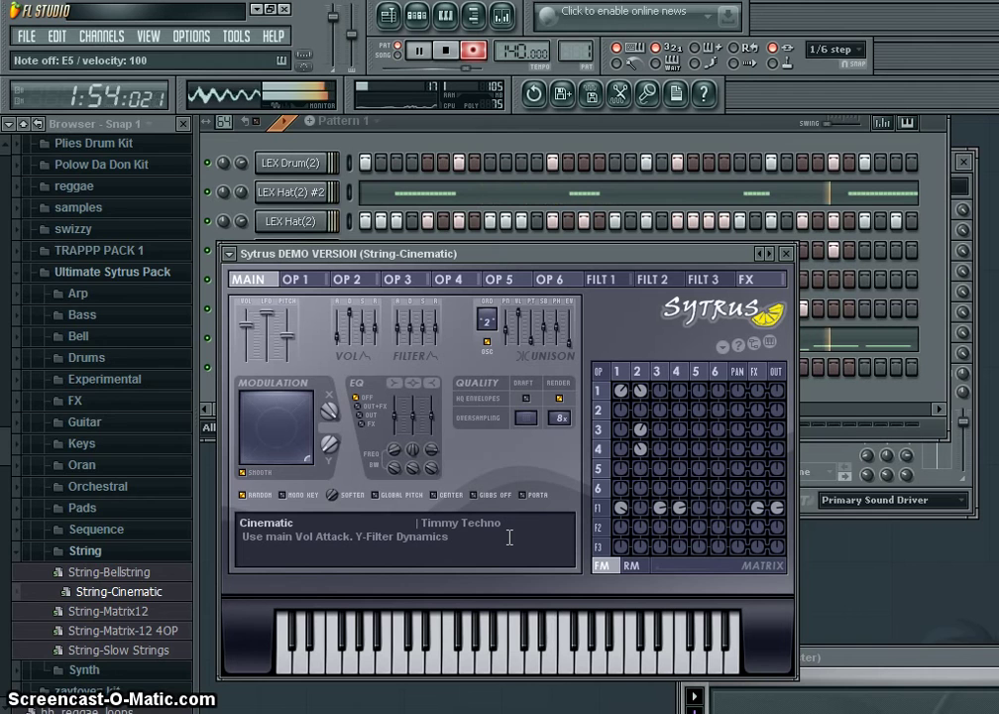
pyautogui.press('space')
# Open the String-Cinematic notes in the piano roll and move the second chord (G4, B4, E5) to step 13.
pyautogui.scroll(7, 510, 536)
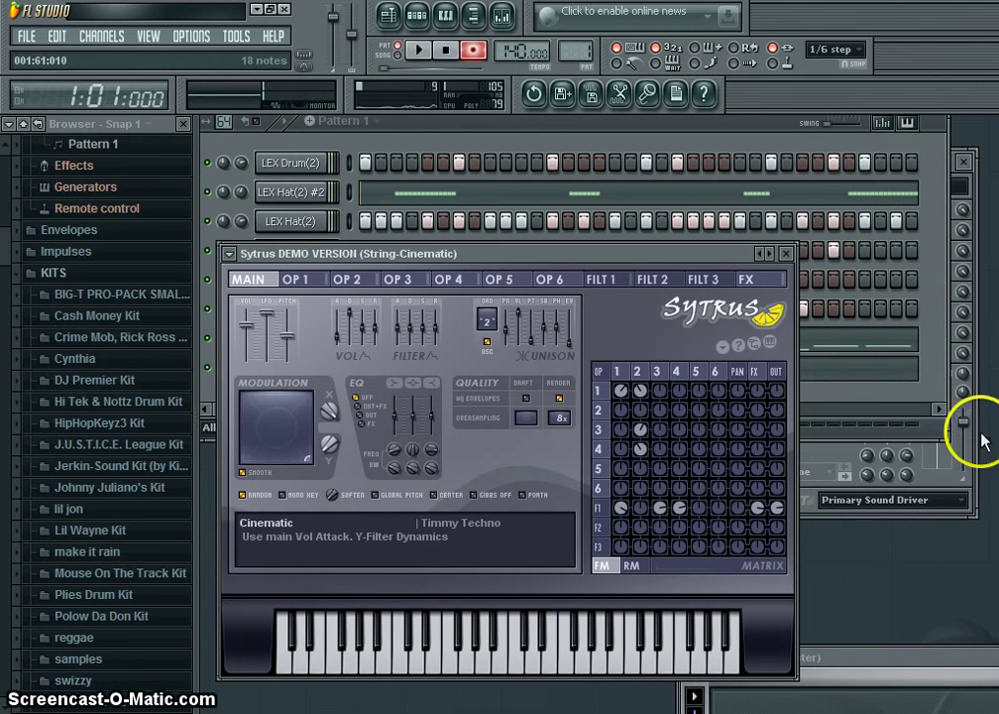
pyautogui.click(790, 253)
pyautogui.click(443, 381)
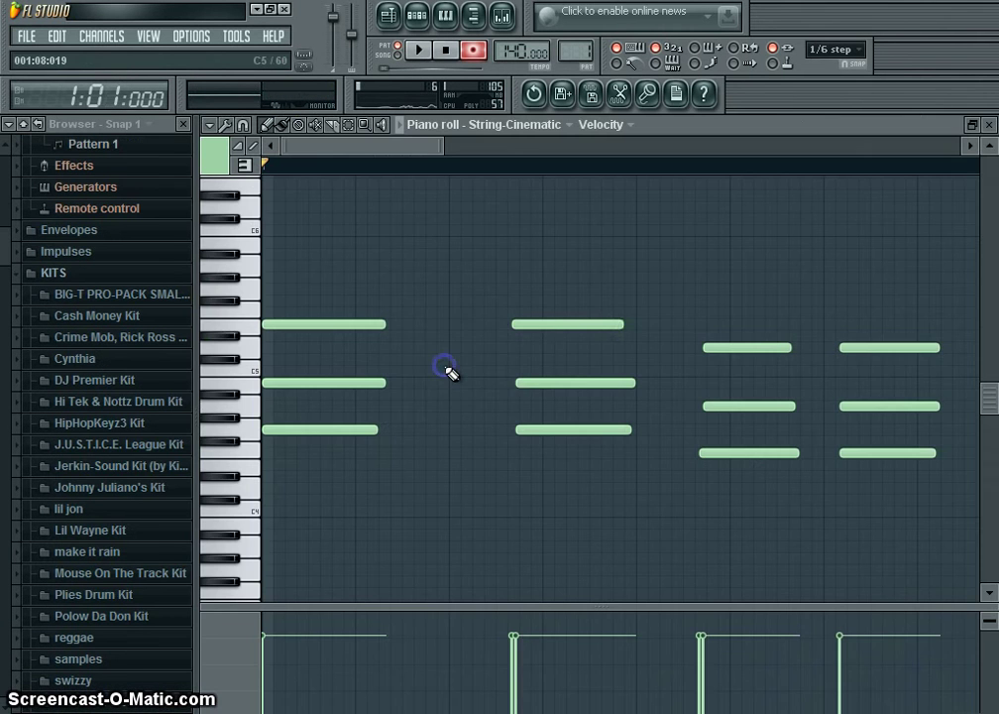
pyautogui.moveTo(566, 325); pyautogui.dragTo(596, 323)
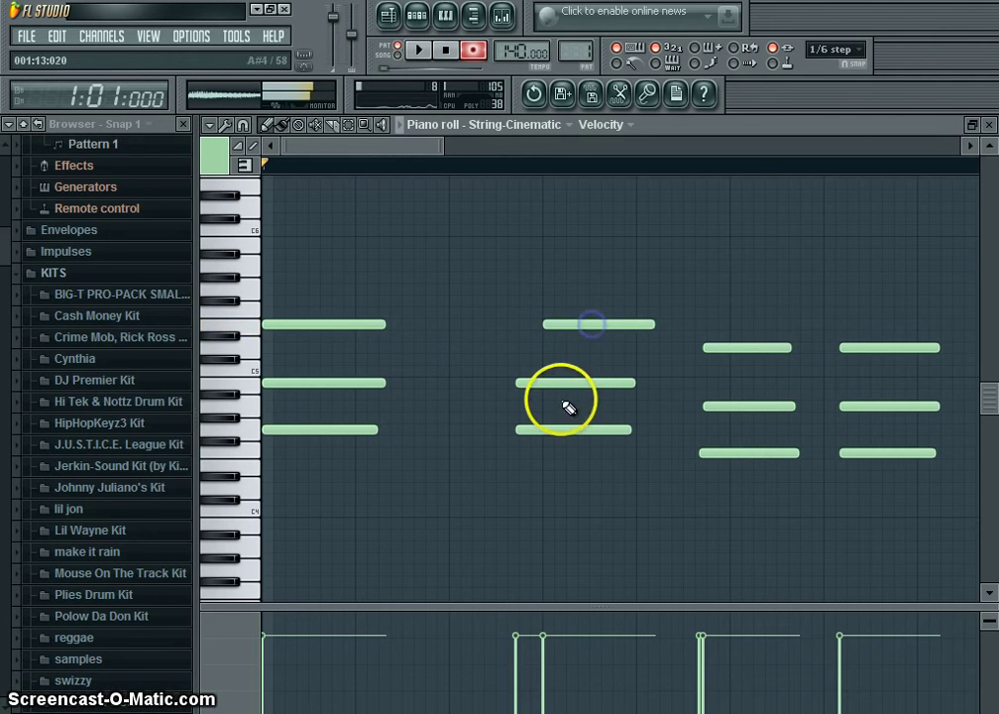
pyautogui.moveTo(565, 386); pyautogui.dragTo(589, 383)
pyautogui.moveTo(562, 428); pyautogui.dragTo(596, 436)
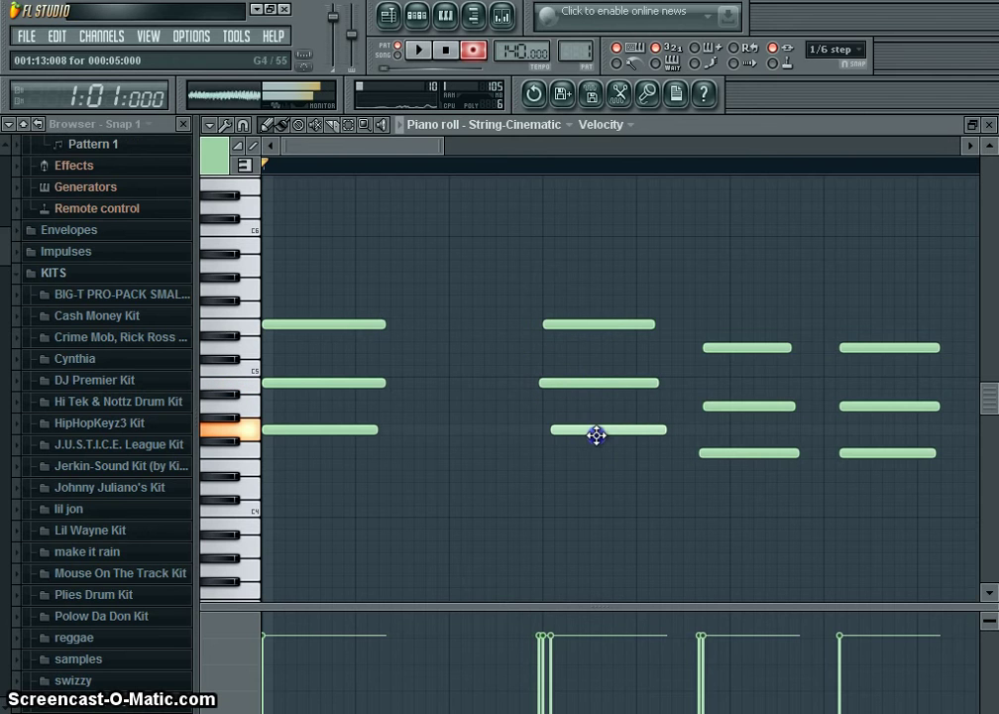
pyautogui.moveTo(578, 382); pyautogui.dragTo(582, 379)
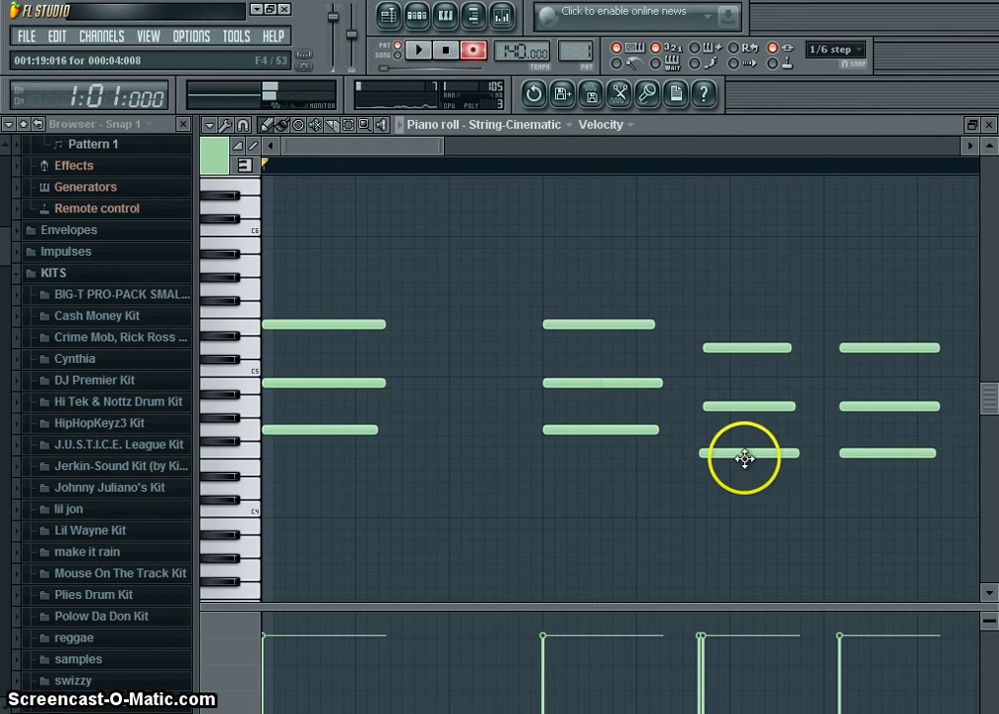
# Move the two F4, A4, D5 chords of the string melody to steps 21 and 27.
pyautogui.moveTo(743, 456); pyautogui.dragTo(768, 455)
pyautogui.moveTo(749, 403); pyautogui.dragTo(778, 408)
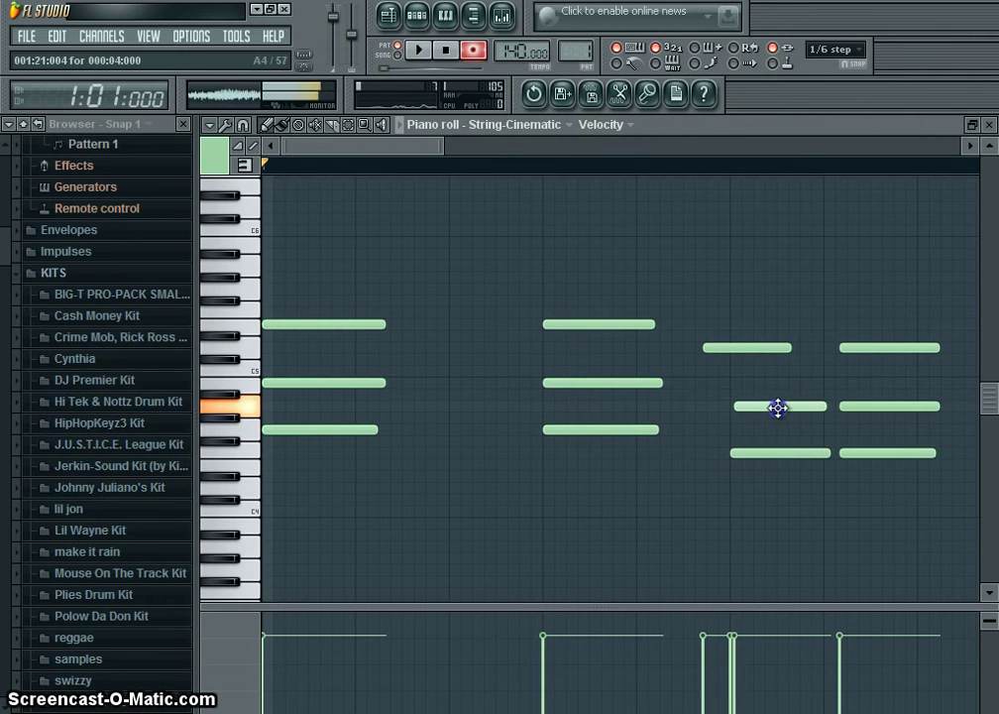
pyautogui.moveTo(738, 353); pyautogui.dragTo(765, 348)
pyautogui.moveTo(870, 350); pyautogui.dragTo(900, 348)
pyautogui.moveTo(872, 402); pyautogui.dragTo(910, 403)
pyautogui.moveTo(863, 453); pyautogui.dragTo(940, 454)
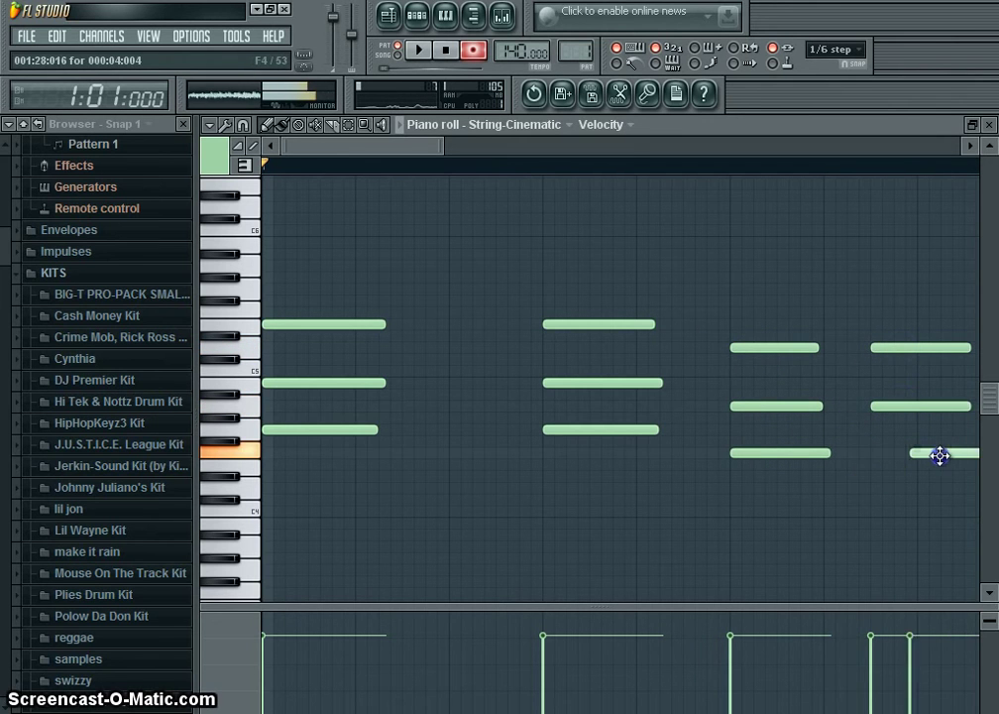
# Move the fifth string chord (G4, B4, E5) to step 33 and turn recording off.
pyautogui.moveTo(414, 147); pyautogui.dragTo(487, 146)
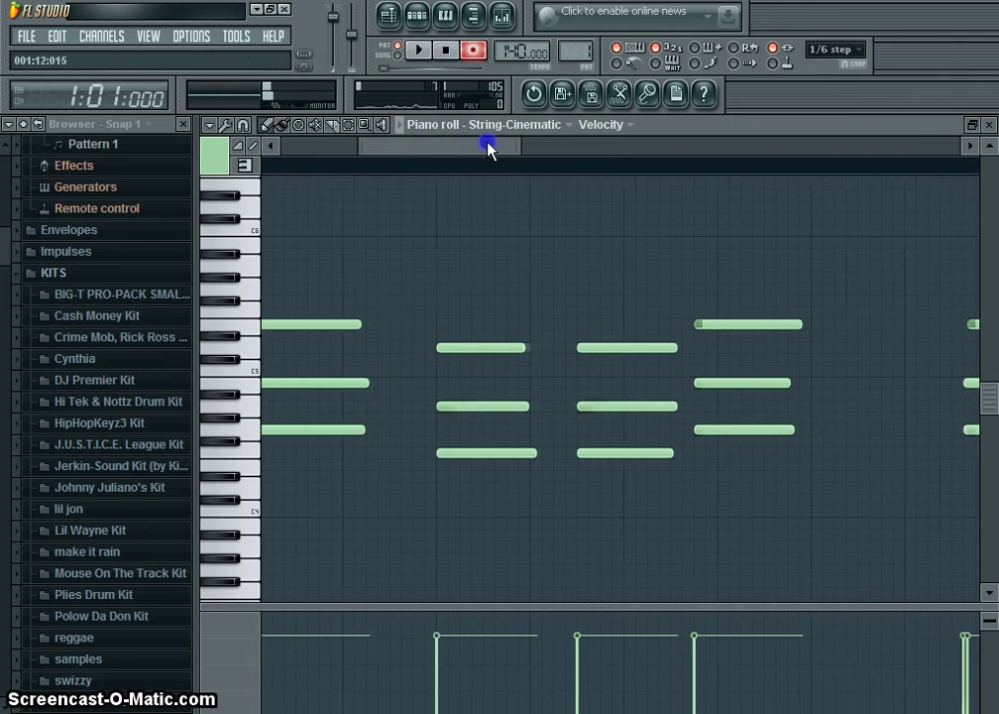
pyautogui.moveTo(625, 420)
pyautogui.mouseDown()
pyautogui.moveTo(618, 427)
pyautogui.moveTo(637, 427)
pyautogui.mouseUp()
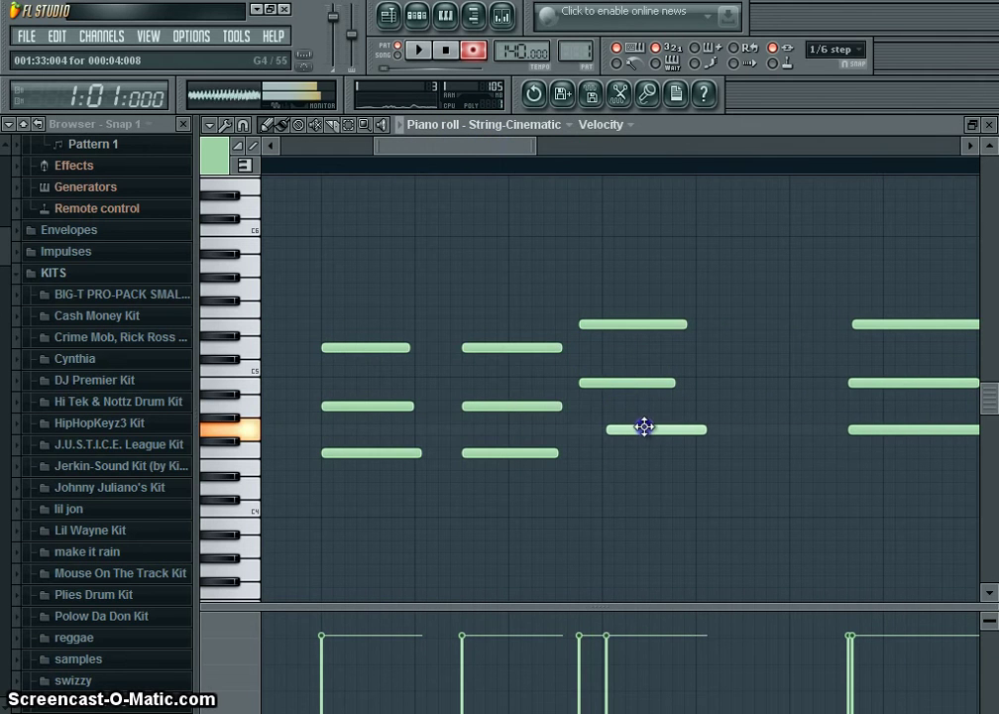
pyautogui.click(474, 50)
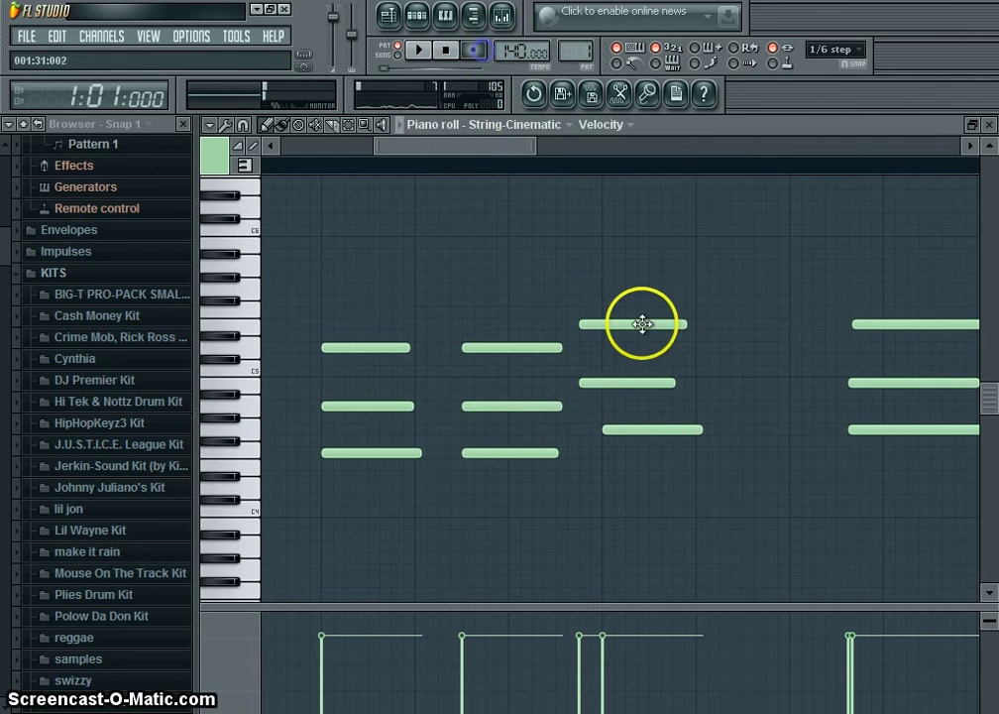
pyautogui.moveTo(634, 382); pyautogui.dragTo(657, 382)
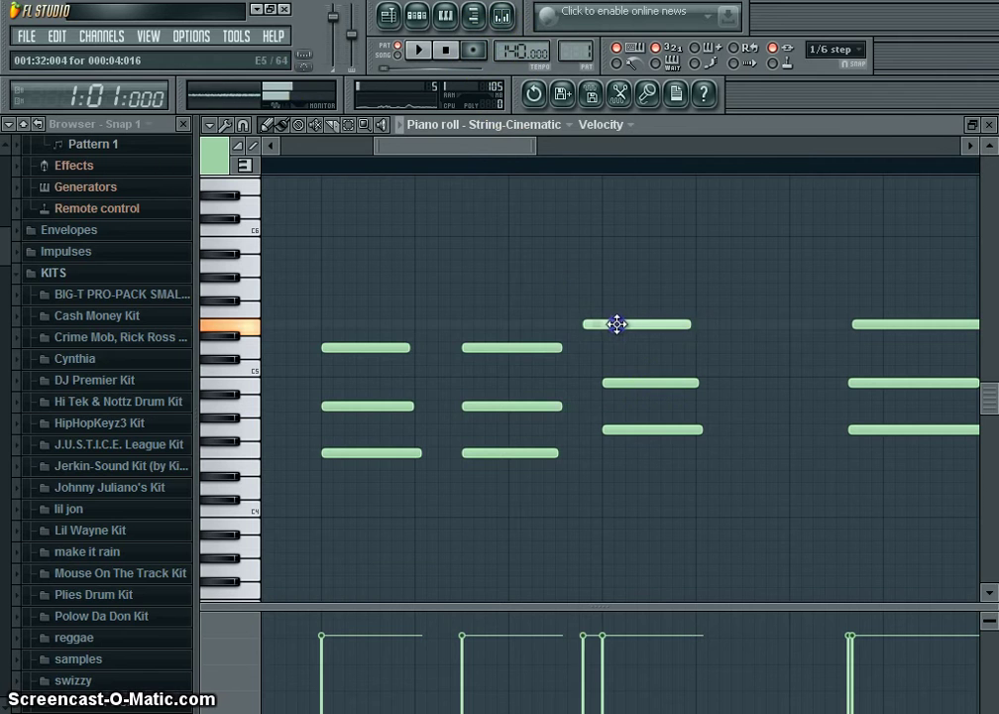
pyautogui.moveTo(596, 324); pyautogui.dragTo(618, 324)
# Move the last recorded string chord (G4, B4, E5) to step 45 during playback, and stop the pattern.
pyautogui.press('space')
pyautogui.moveTo(442, 148); pyautogui.dragTo(498, 150)
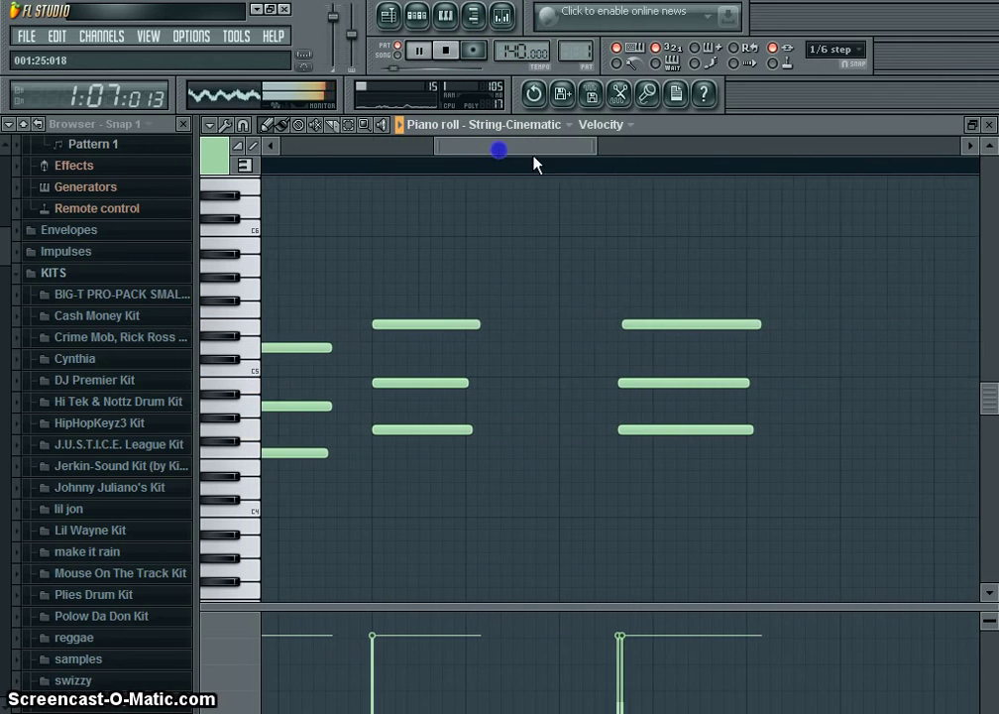
pyautogui.moveTo(628, 319); pyautogui.dragTo(658, 329)
pyautogui.moveTo(609, 383); pyautogui.dragTo(653, 381)
pyautogui.moveTo(634, 427); pyautogui.dragTo(667, 423)
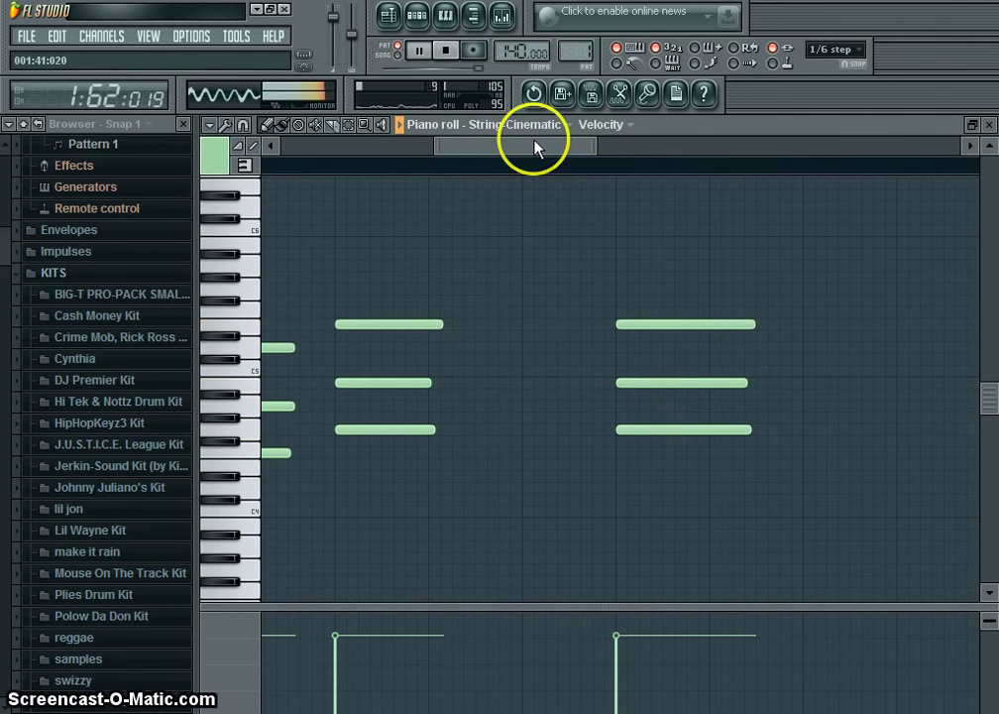
pyautogui.press('space')
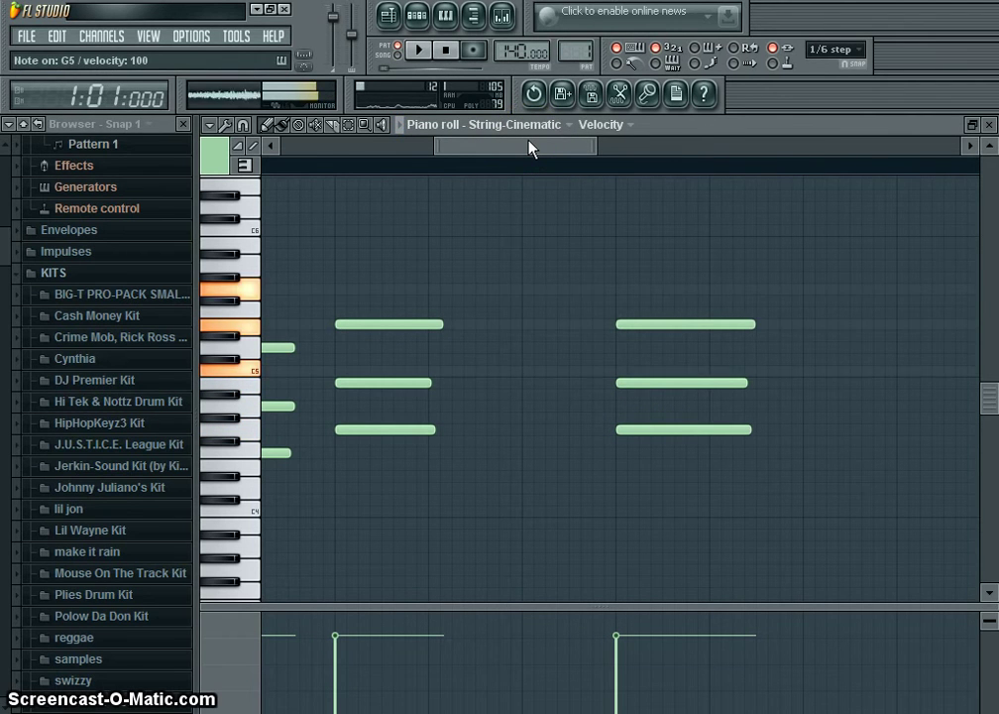
# Play the pattern, add a C5, E5, G5 string chord at step 53, and stop playback after listening.
pyautogui.click(513, 146)
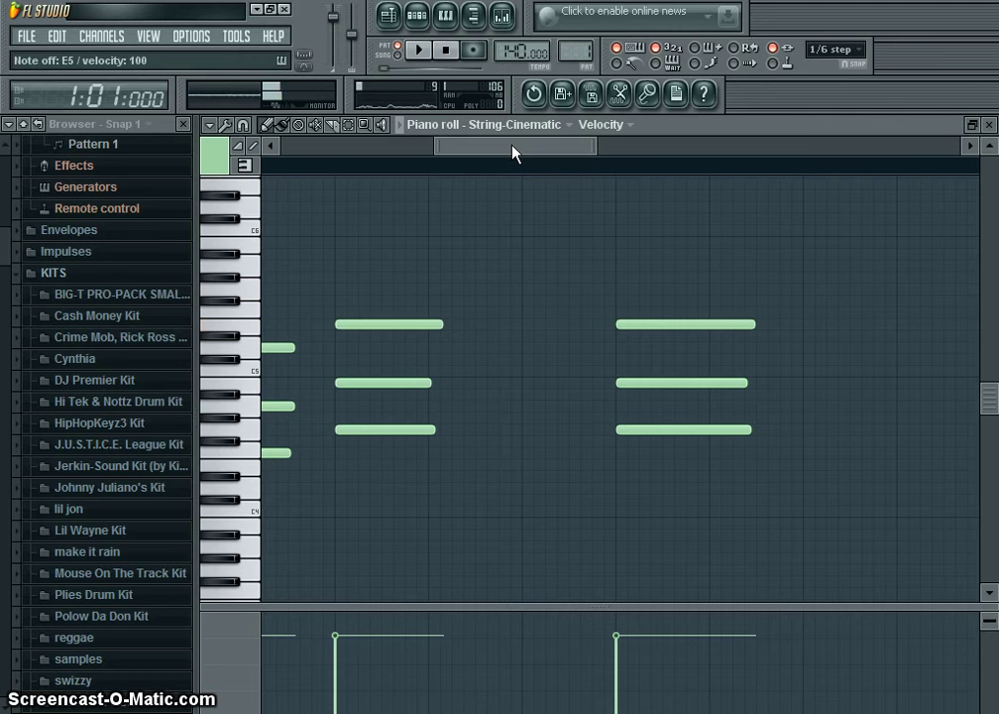
pyautogui.press('space')
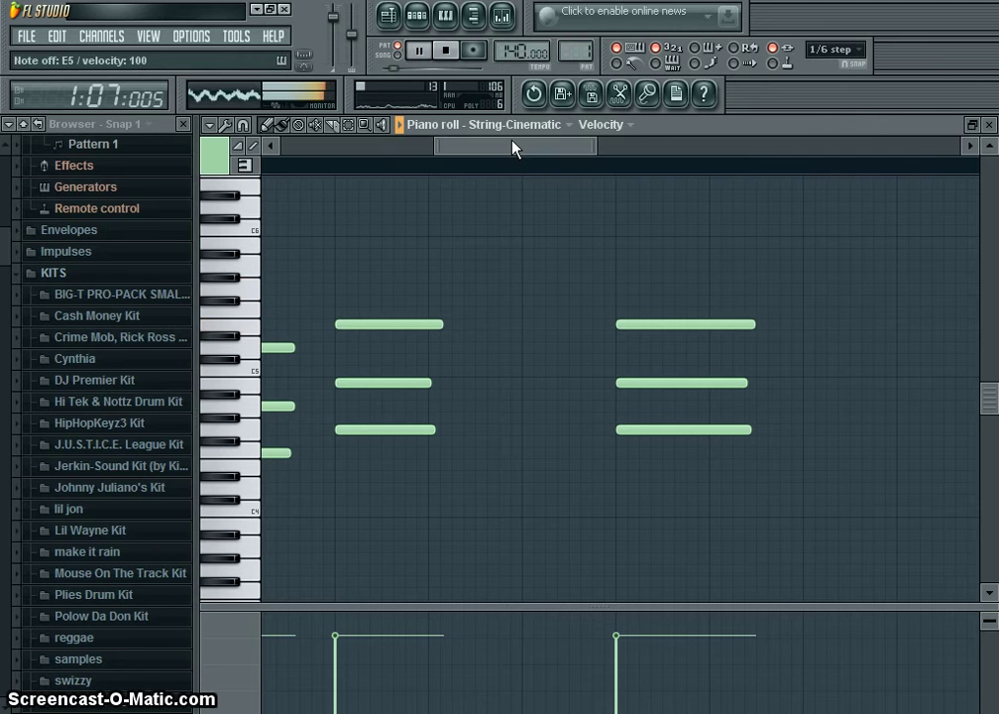
pyautogui.moveTo(512, 146); pyautogui.dragTo(545, 146)
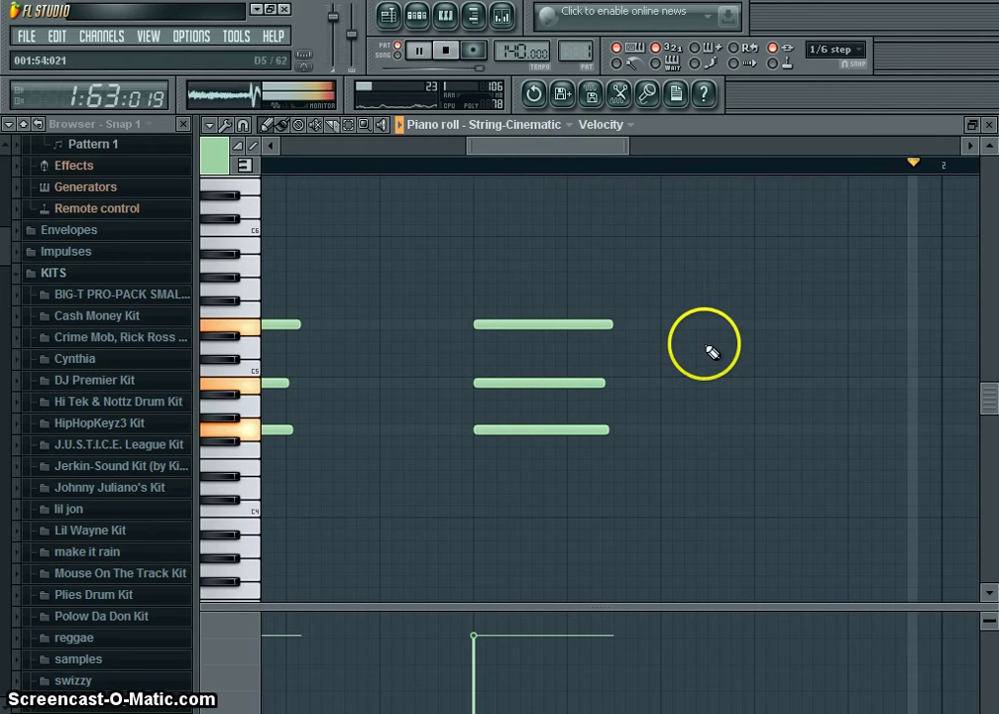
pyautogui.click(661, 371)
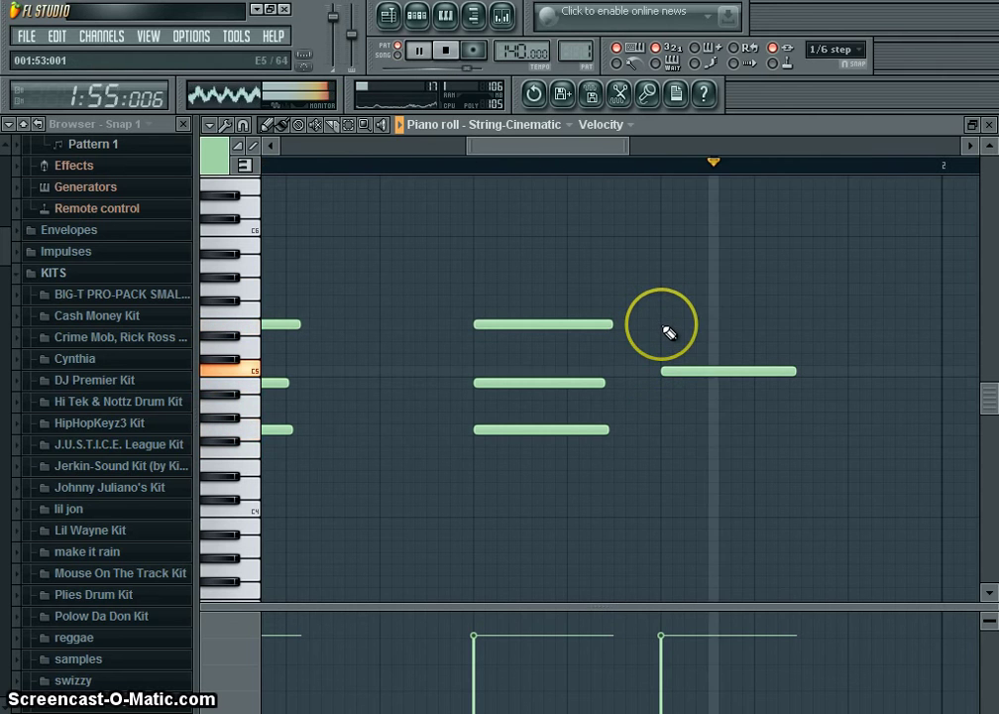
pyautogui.click(669, 333)
pyautogui.click(664, 289)
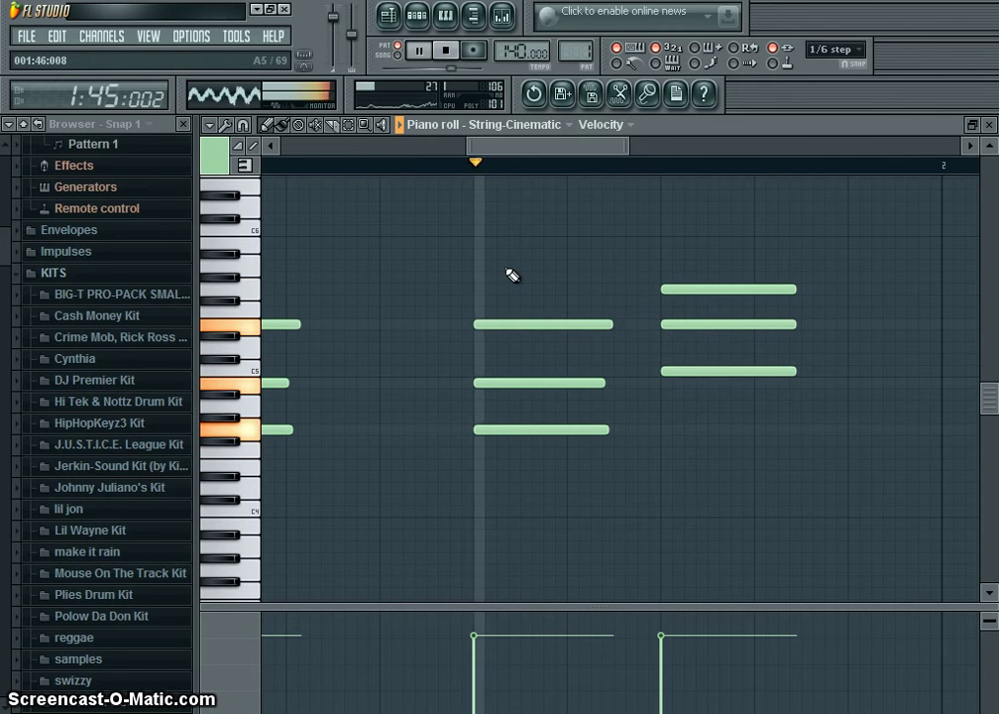
pyautogui.rightClick(776, 350)
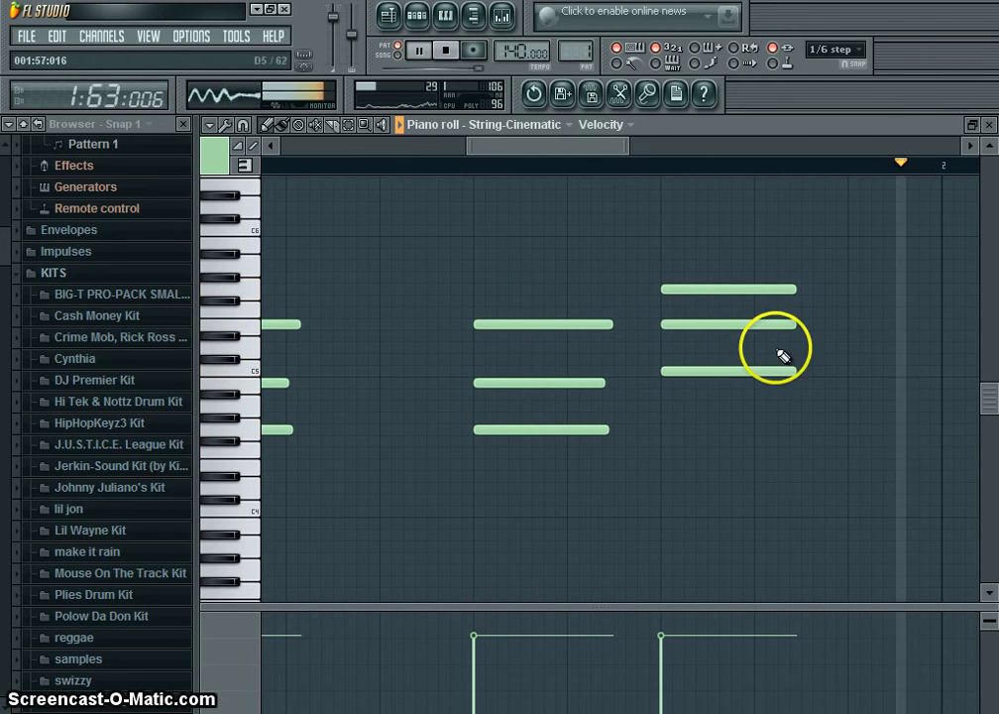
pyautogui.press('space')
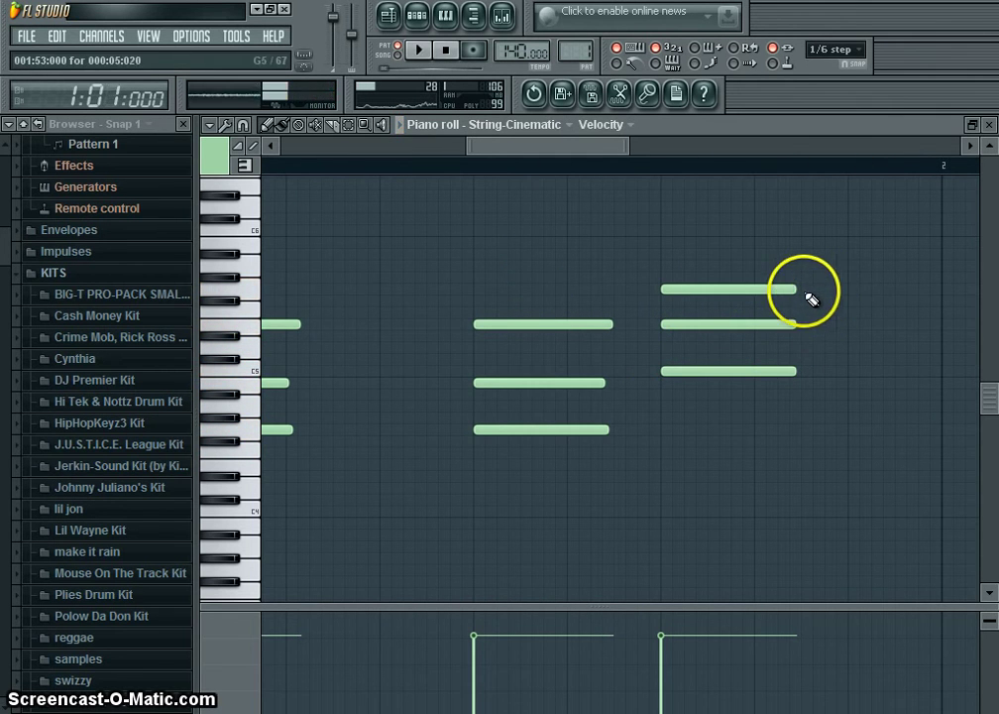
# Shorten the step 53 chord to about four steps, repeat C5, E5, G5 at step 59, and return to the sequencer with playback stopped.
pyautogui.moveTo(796, 292); pyautogui.dragTo(770, 326)
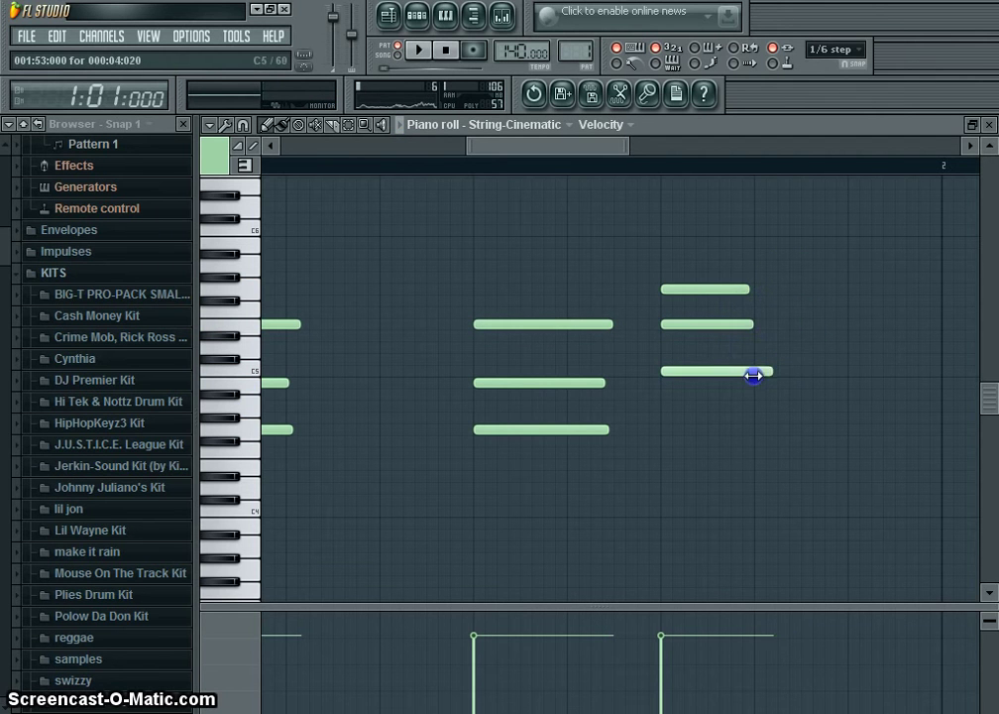
pyautogui.click(801, 291)
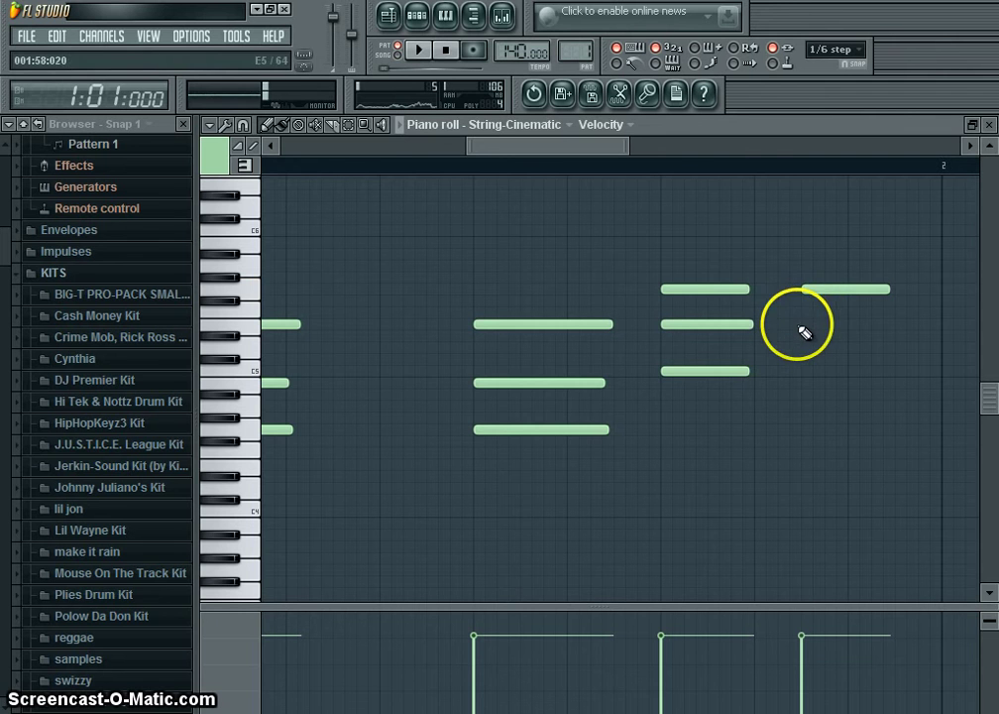
pyautogui.click(805, 333)
pyautogui.click(810, 371)
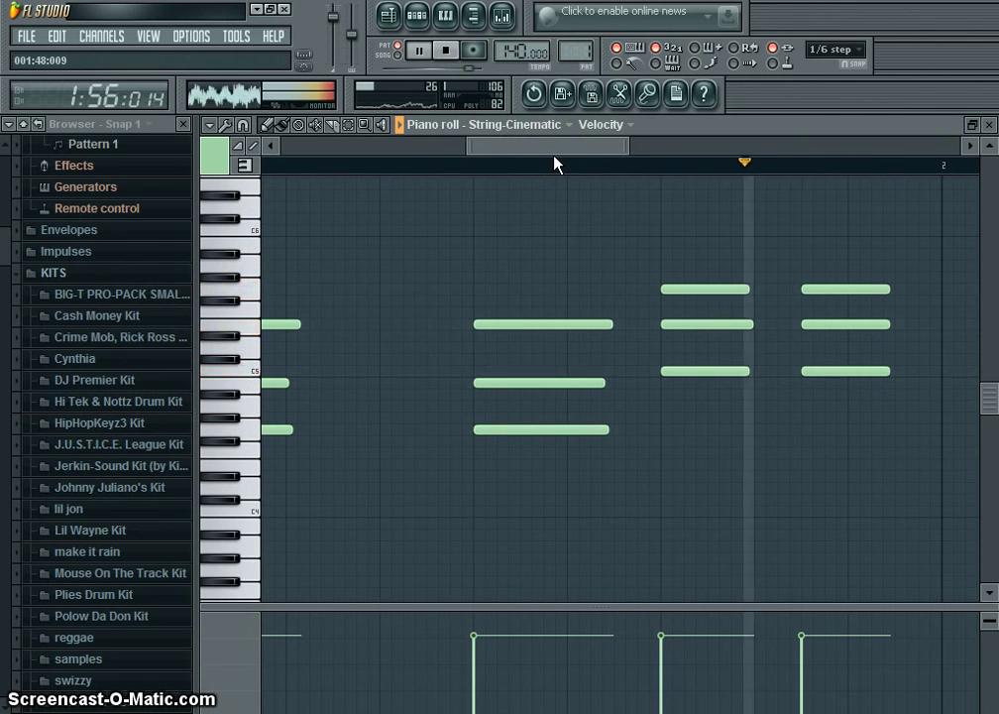
pyautogui.click(990, 124)
pyautogui.press('space')
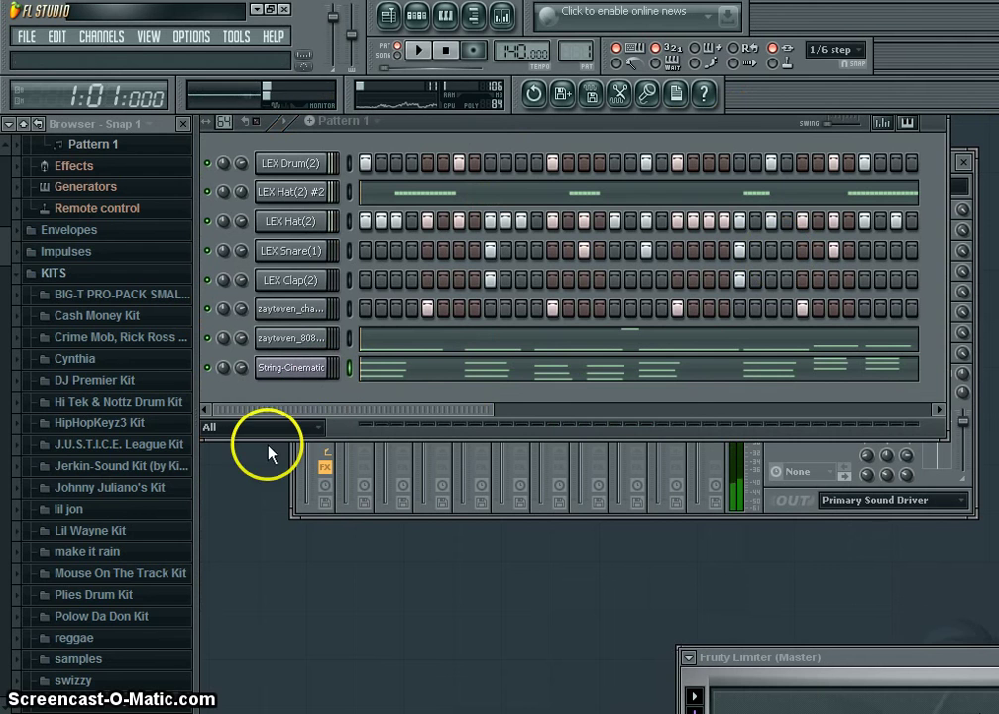
# Collapse the Ultimate Sytrus Pack, audition the choir and goooo! samples, and add choir as a new channel.
pyautogui.moveTo(5, 244); pyautogui.dragTo(5, 400)
pyautogui.click(58, 385)
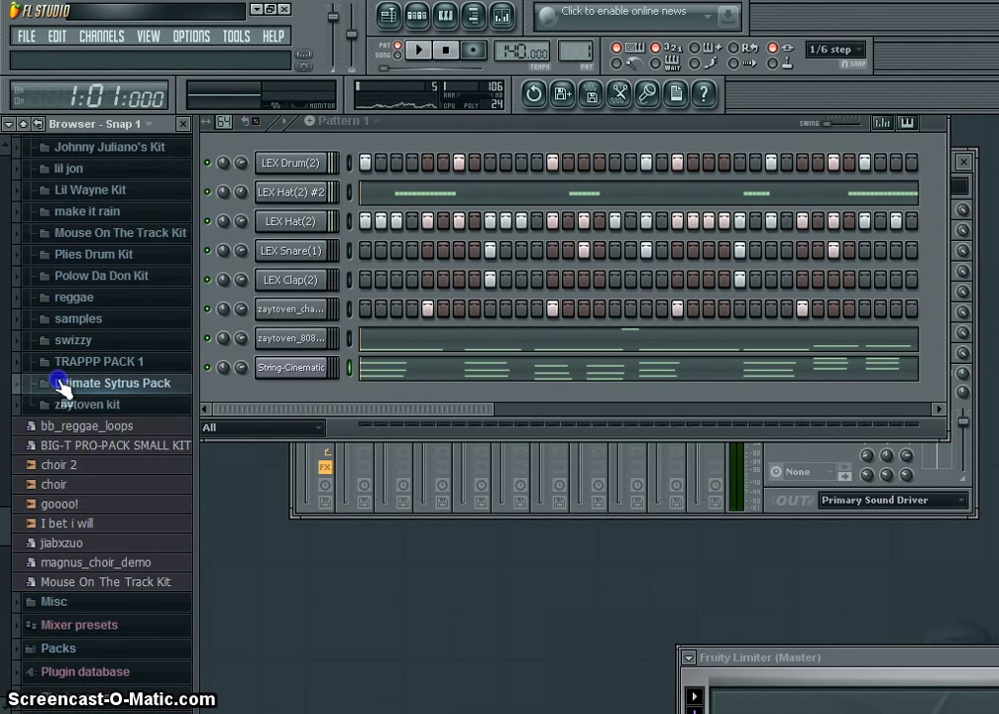
pyautogui.click(57, 484)
pyautogui.click(69, 503)
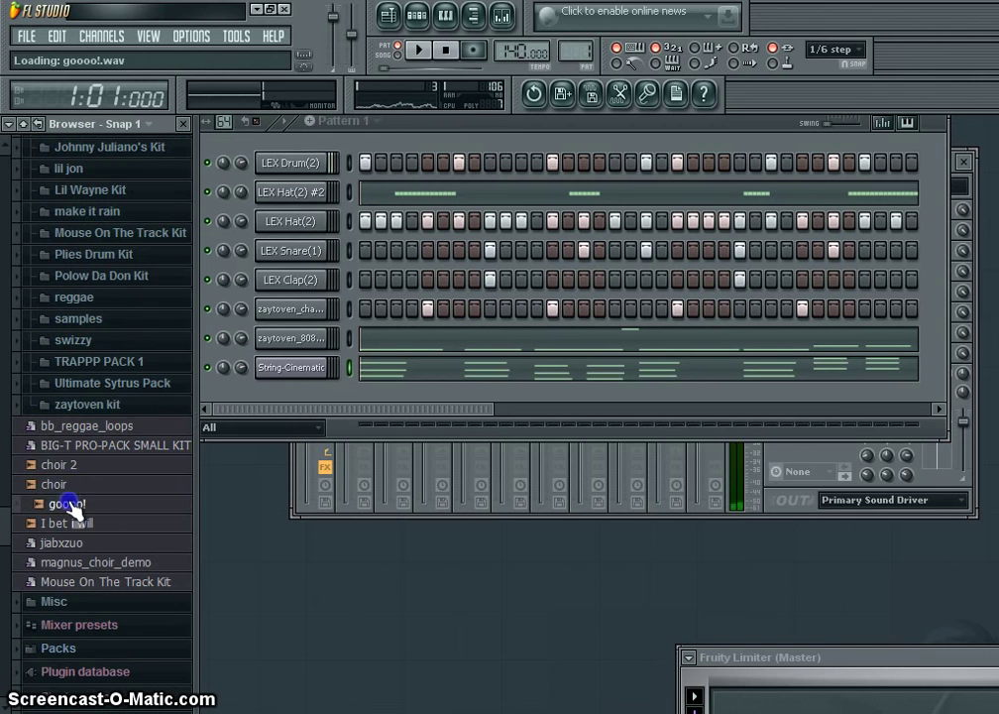
pyautogui.click(69, 485)
pyautogui.moveTo(74, 490); pyautogui.dragTo(288, 399)
# Start playback and place choir hits on steps 5 and 13.
pyautogui.press('space')
pyautogui.click(432, 398)
pyautogui.click(556, 398)
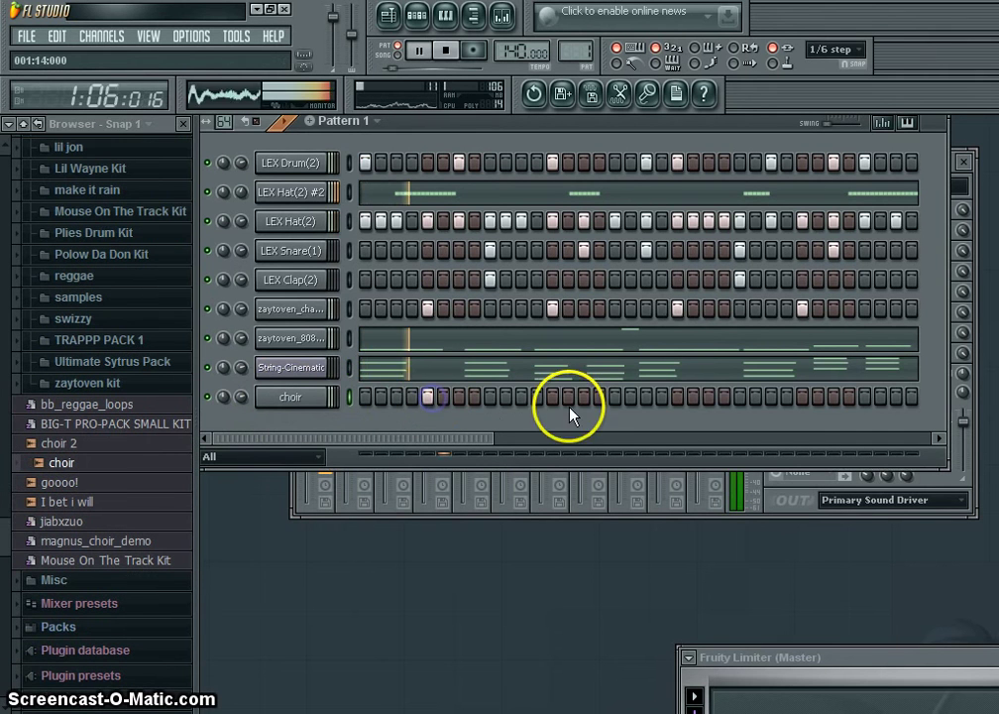
# Try choir hits on steps 21 and 22 and clear them again.
pyautogui.click(678, 399)
pyautogui.click(693, 398)
pyautogui.rightClick(694, 400)
pyautogui.rightClick(678, 400)
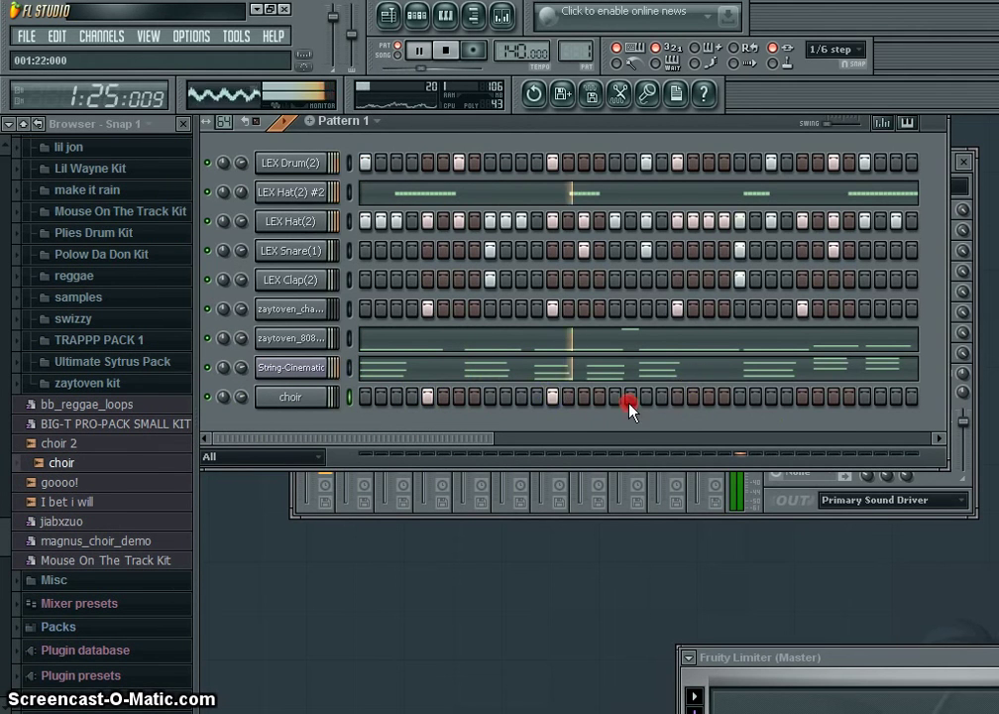
# Clear the choir hits on steps 5 and 13, stop playback and delete the choir channel.
pyautogui.rightClick(553, 401)
pyautogui.rightClick(428, 400)
pyautogui.press('space')
pyautogui.rightClick(332, 402)
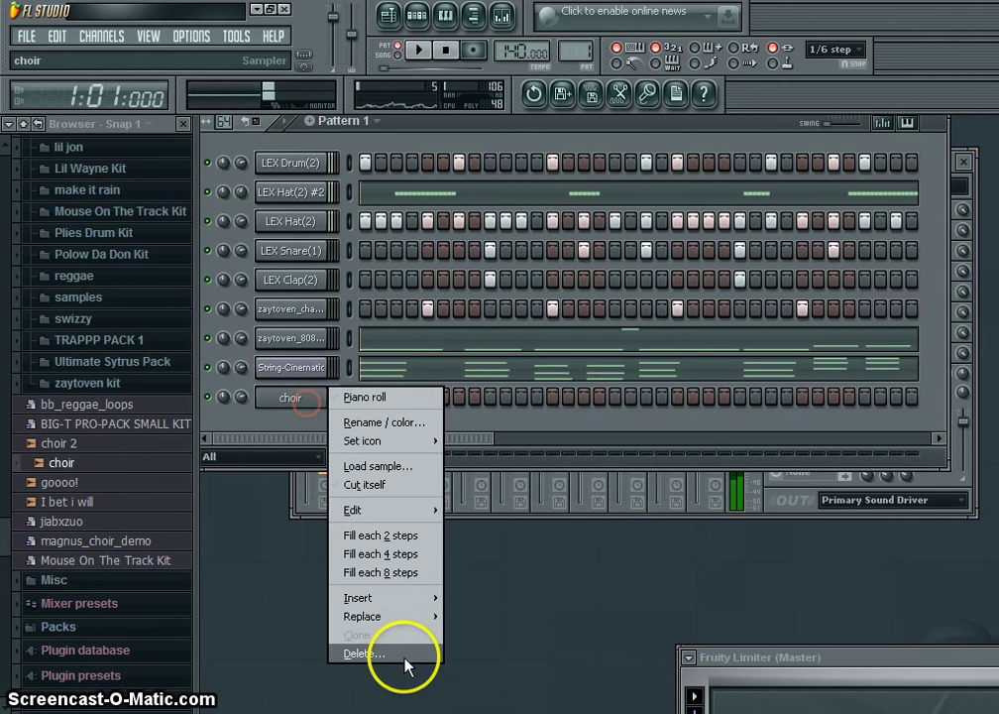
pyautogui.click(406, 658)
pyautogui.click(584, 432)
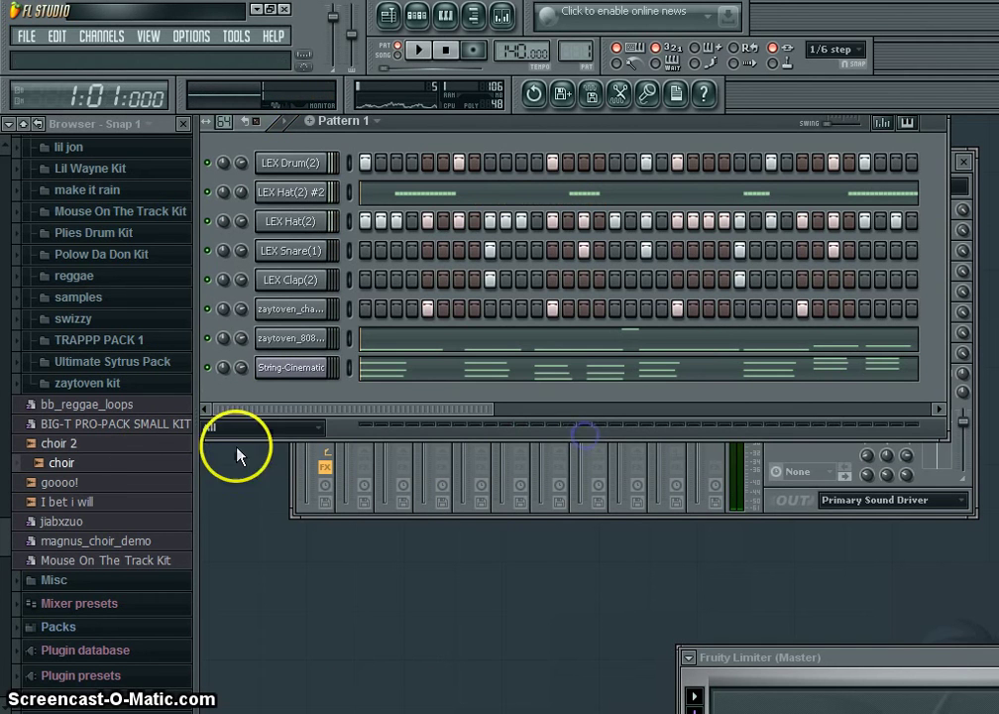
# Audition loose samples such as goooo! and I bet i will, look through the kit folders and listen to the beat.
pyautogui.click(79, 485)
pyautogui.click(76, 446)
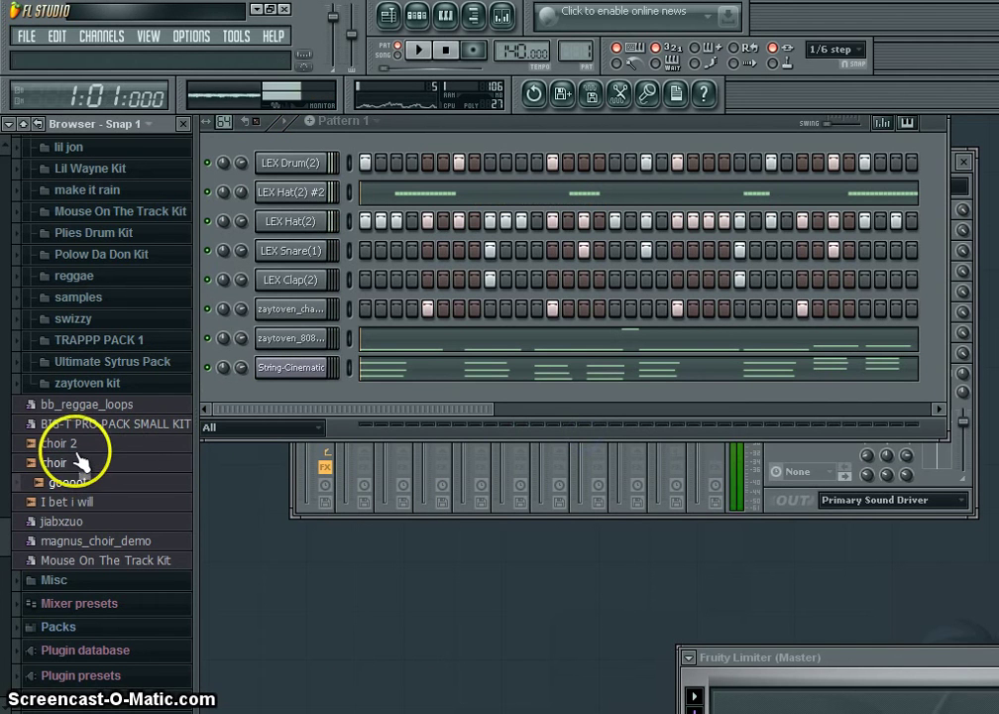
pyautogui.click(75, 503)
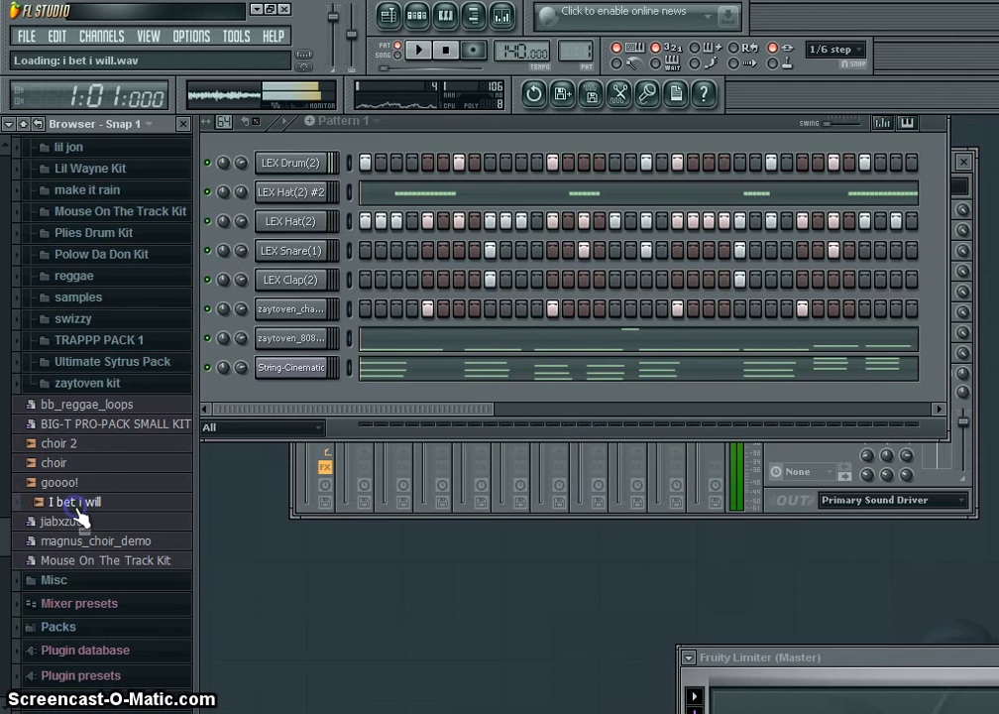
pyautogui.click(84, 385)
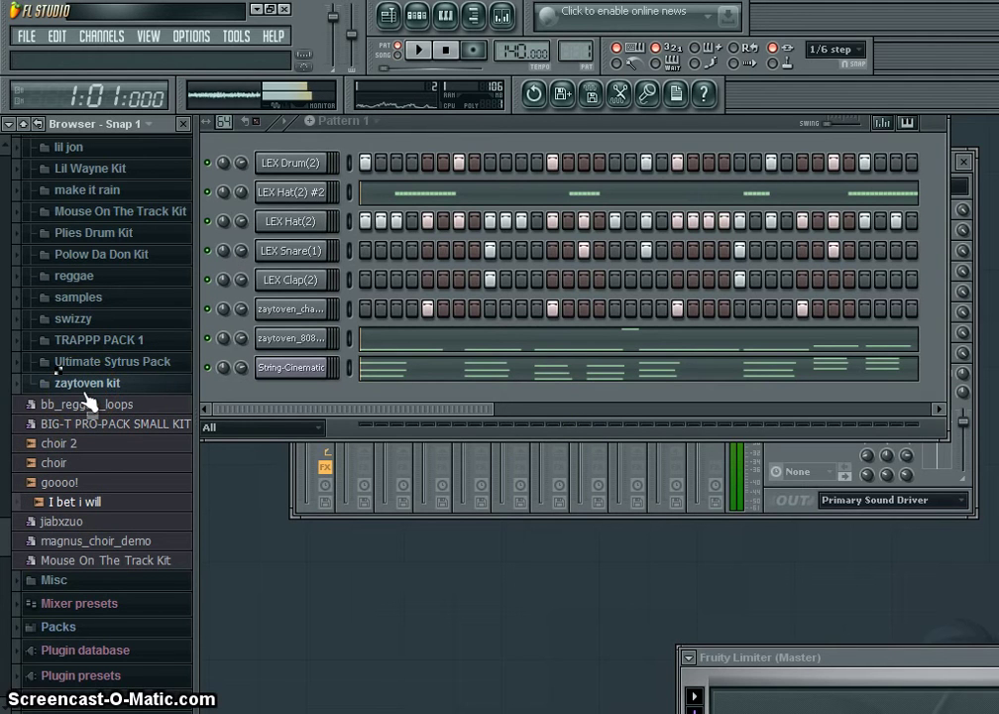
pyautogui.scroll(6, 85, 396)
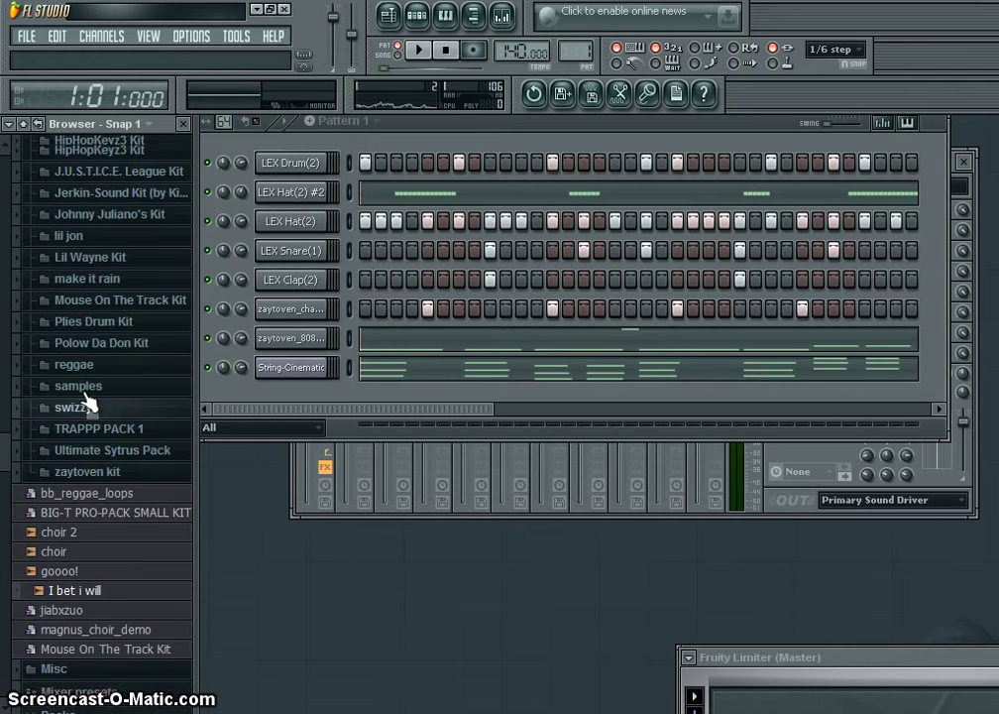
pyautogui.scroll(-3, 87, 397)
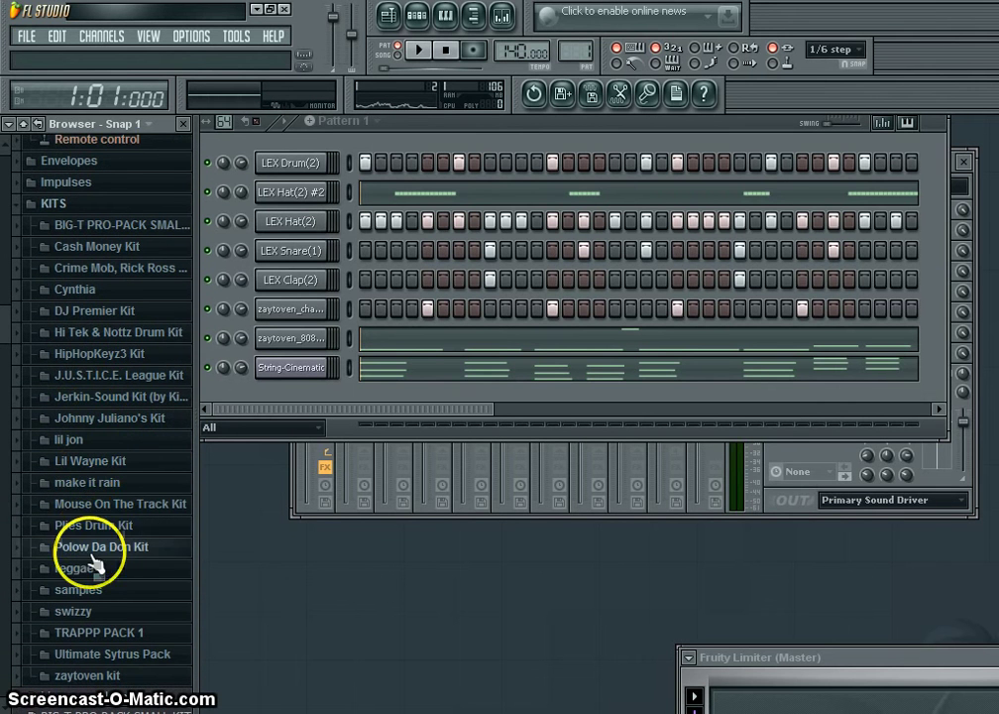
pyautogui.press('space')
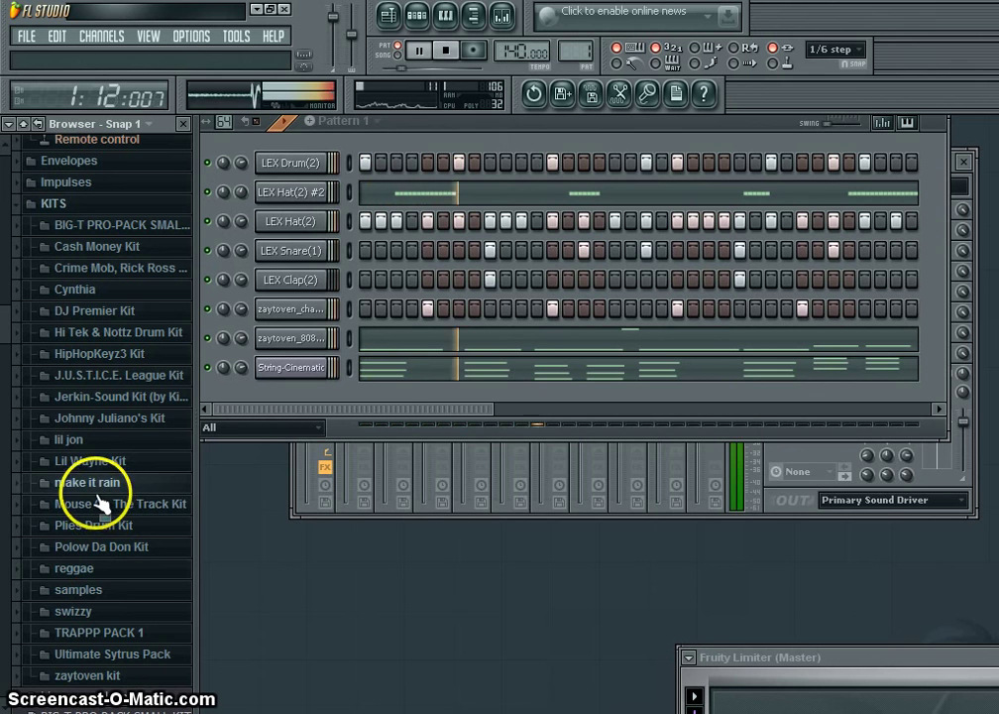
pyautogui.press('space')
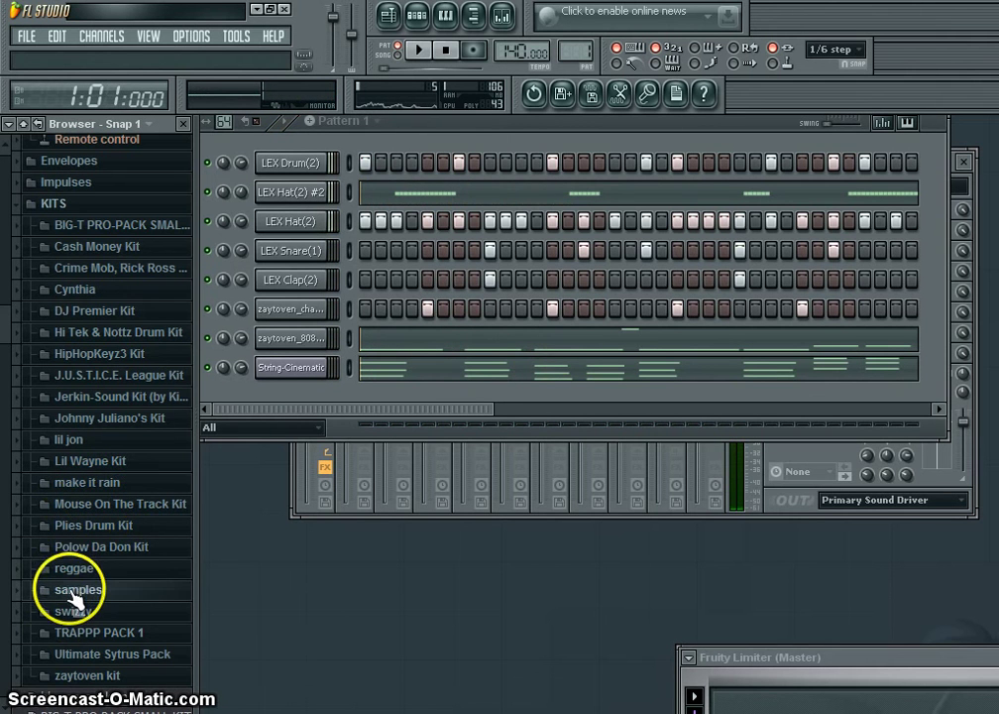
# Add the Zaytoven Sytrus square synth preset from TRAPPP PACK 1's Sytrus presets as a new channel.
pyautogui.click(72, 637)
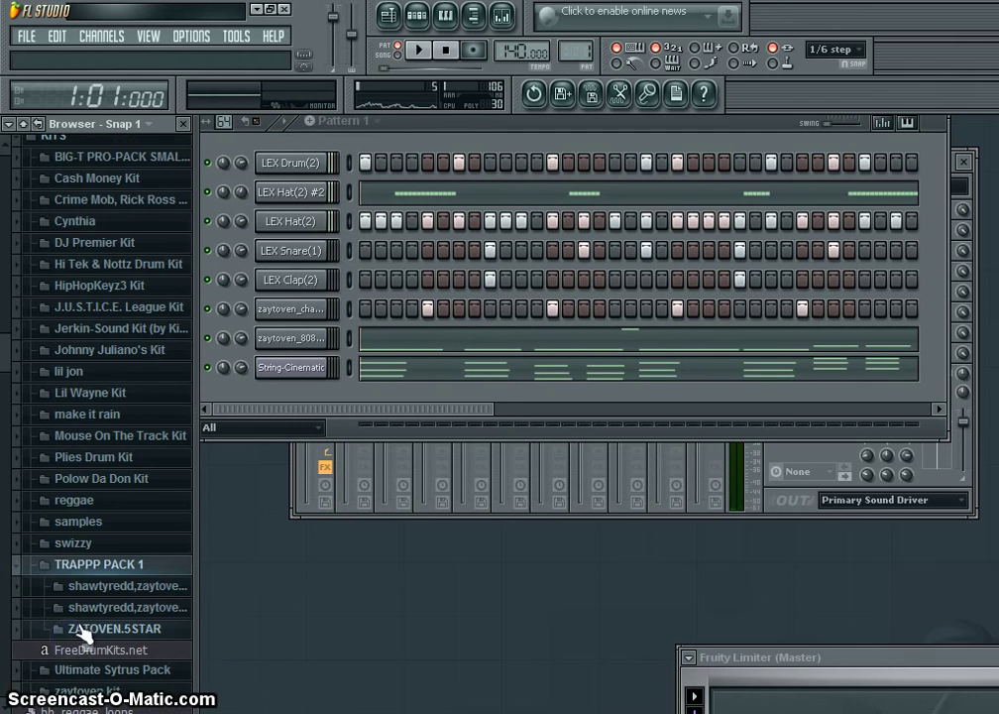
pyautogui.click(79, 612)
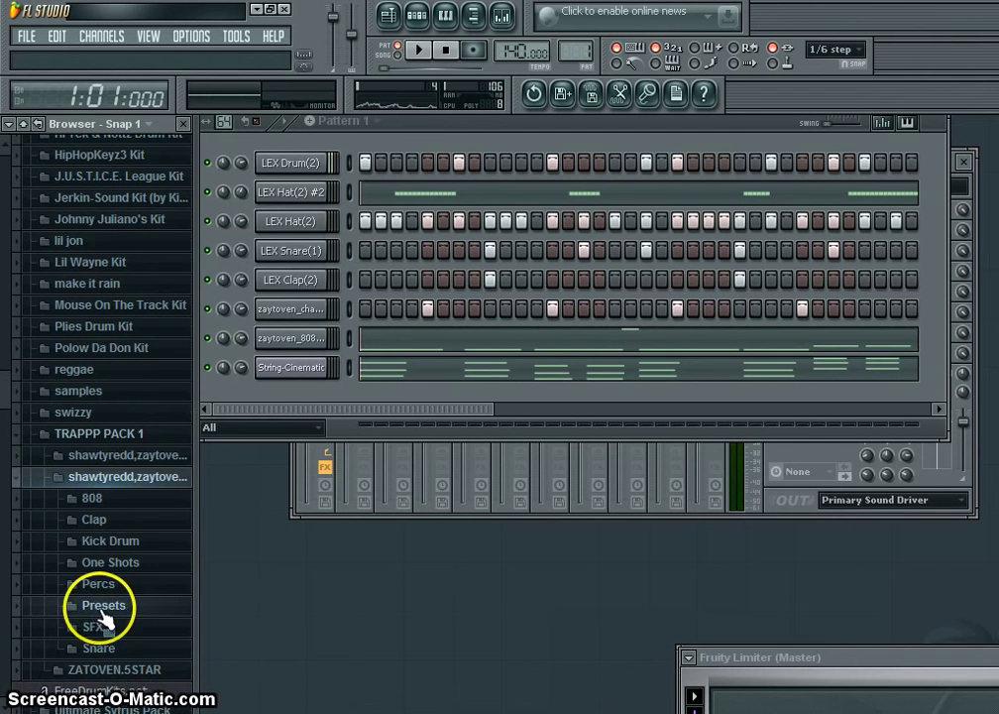
pyautogui.click(103, 548)
pyautogui.click(109, 610)
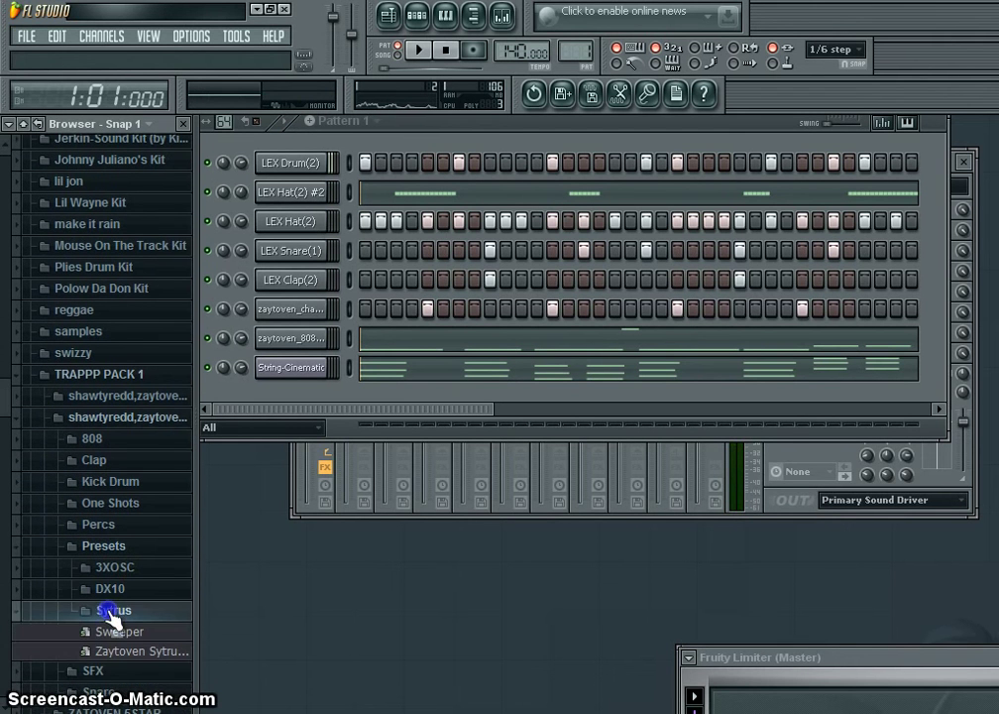
pyautogui.moveTo(111, 655); pyautogui.dragTo(296, 394)
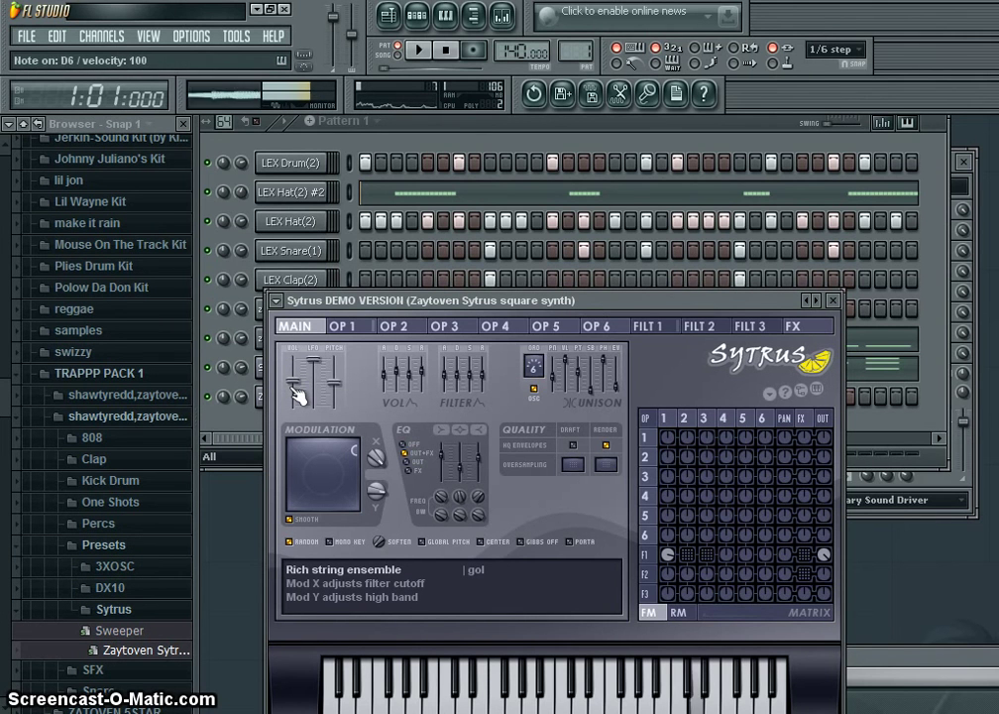
# Try out melody notes on the square synth, alone and over the playing beat.
pyautogui.press('n')
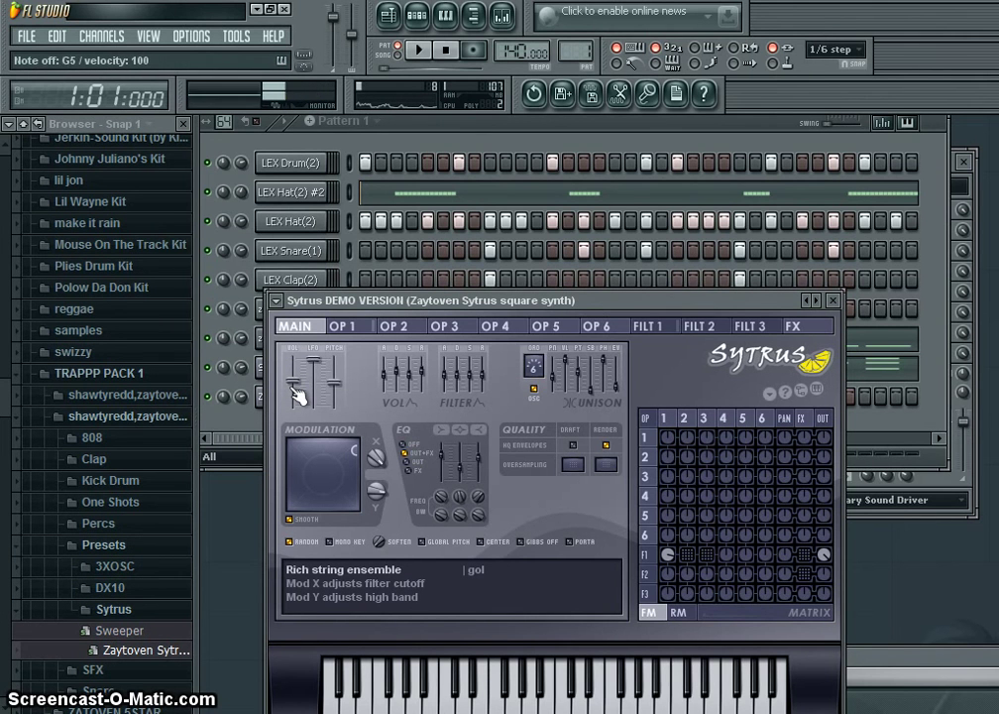
pyautogui.press('space')
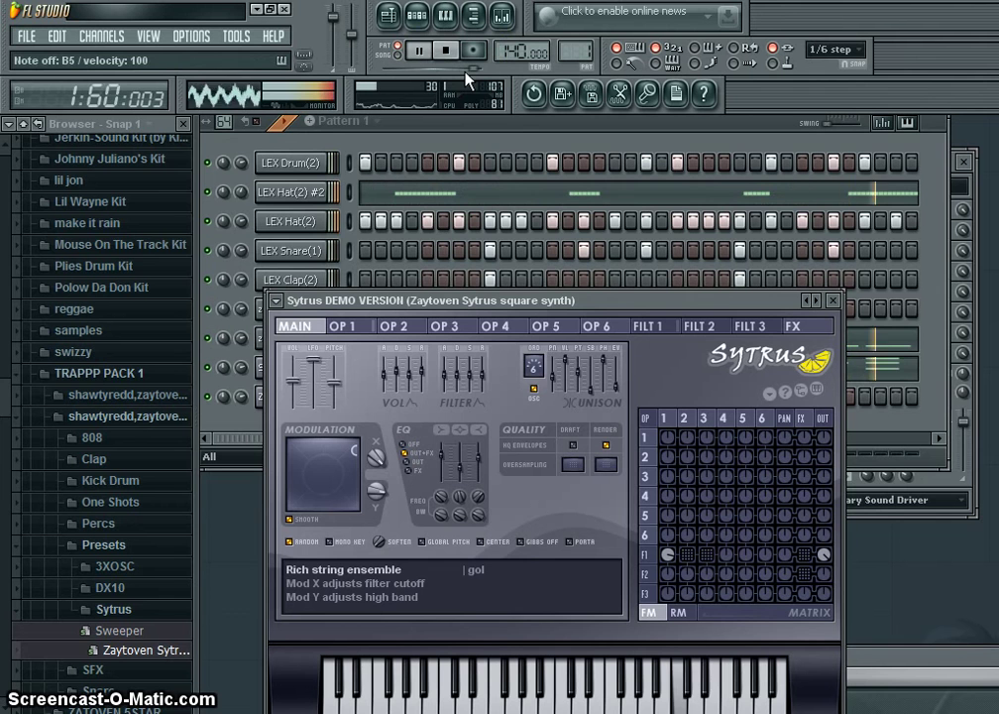
pyautogui.press('space')
# Arm recording for Everything and record a live melody on the square synth over the pattern.
pyautogui.click(480, 56)
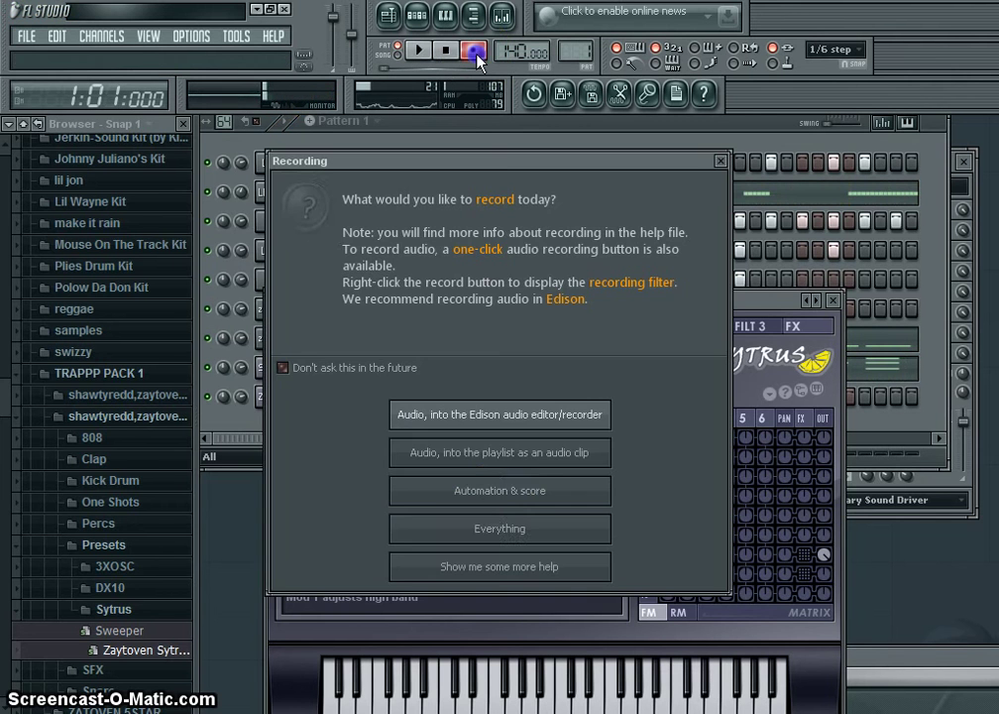
pyautogui.click(482, 530)
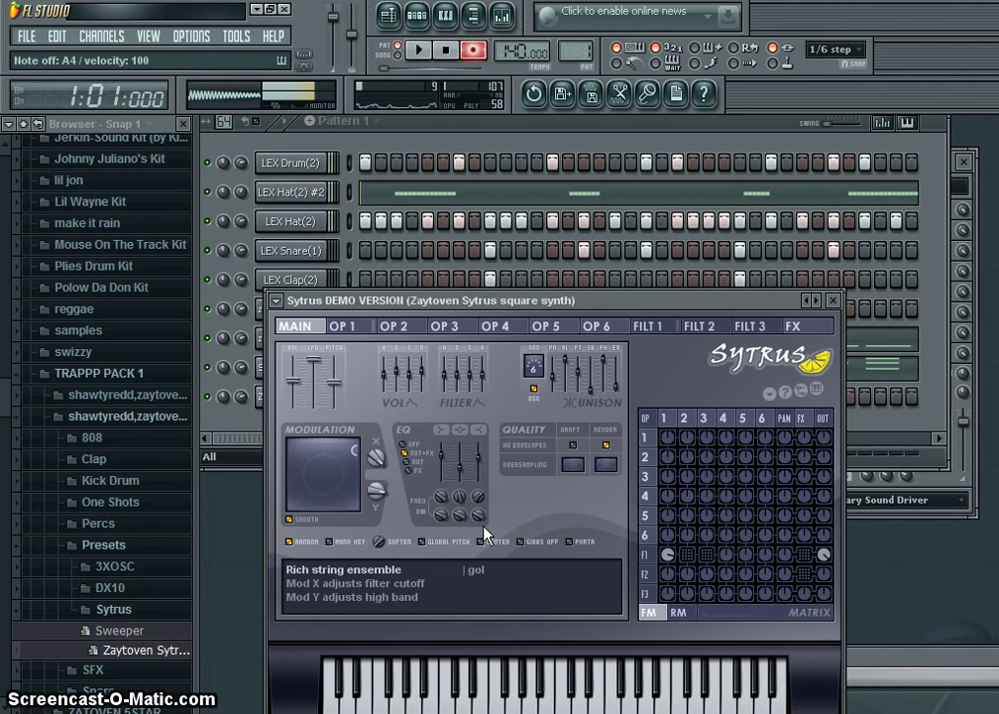
pyautogui.press('space')
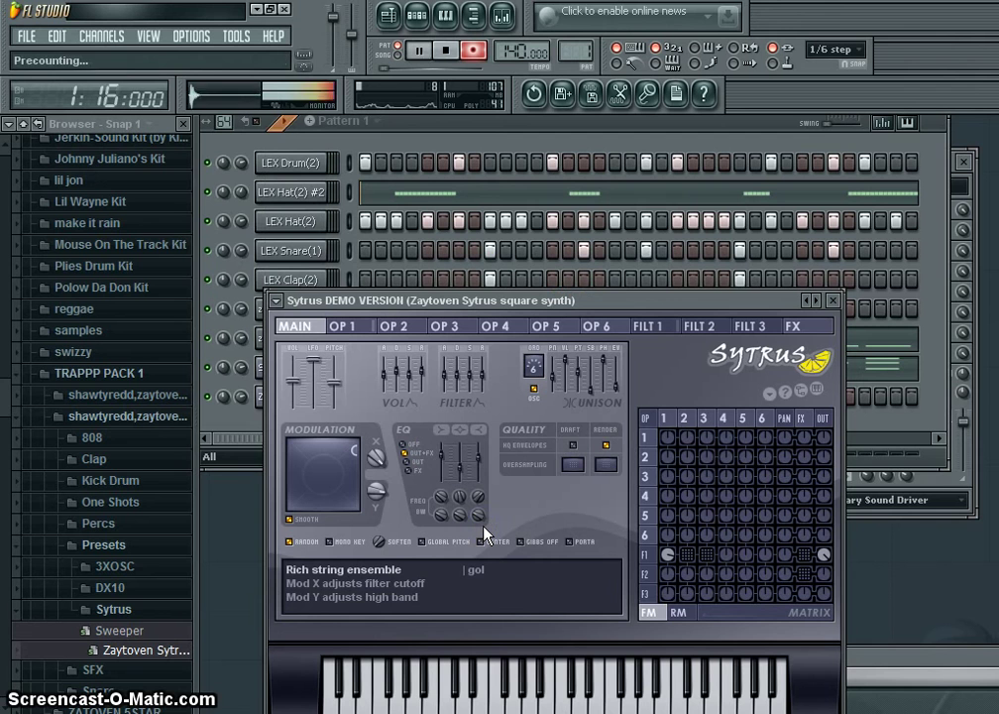
pyautogui.press('b')
pyautogui.press(',')
pyautogui.press('m')
pyautogui.press('n')
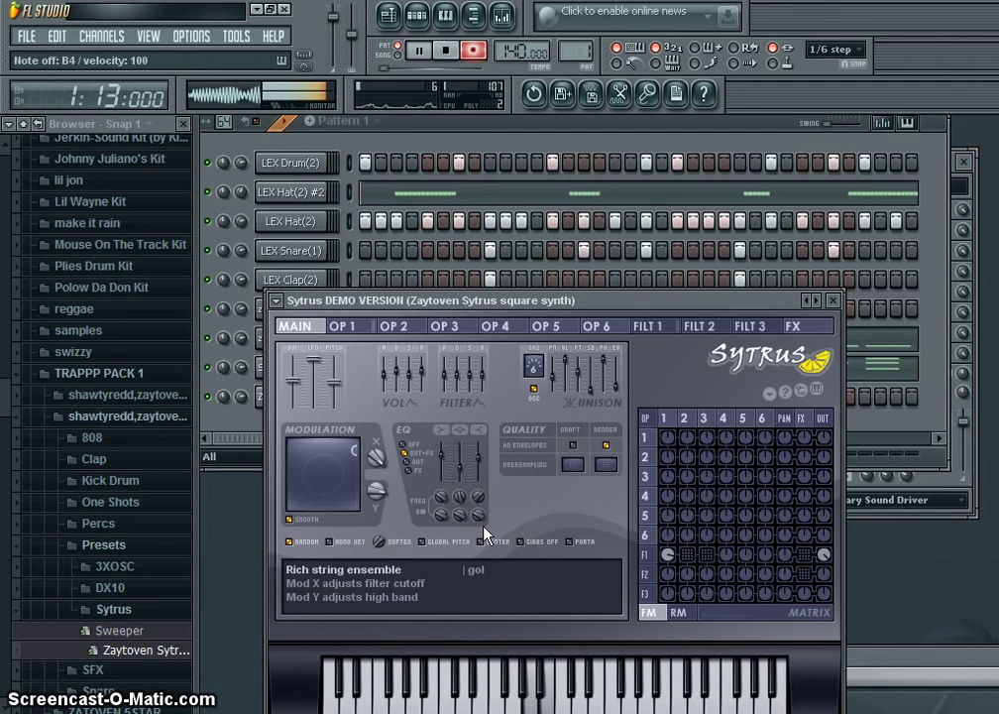
pyautogui.press('.')
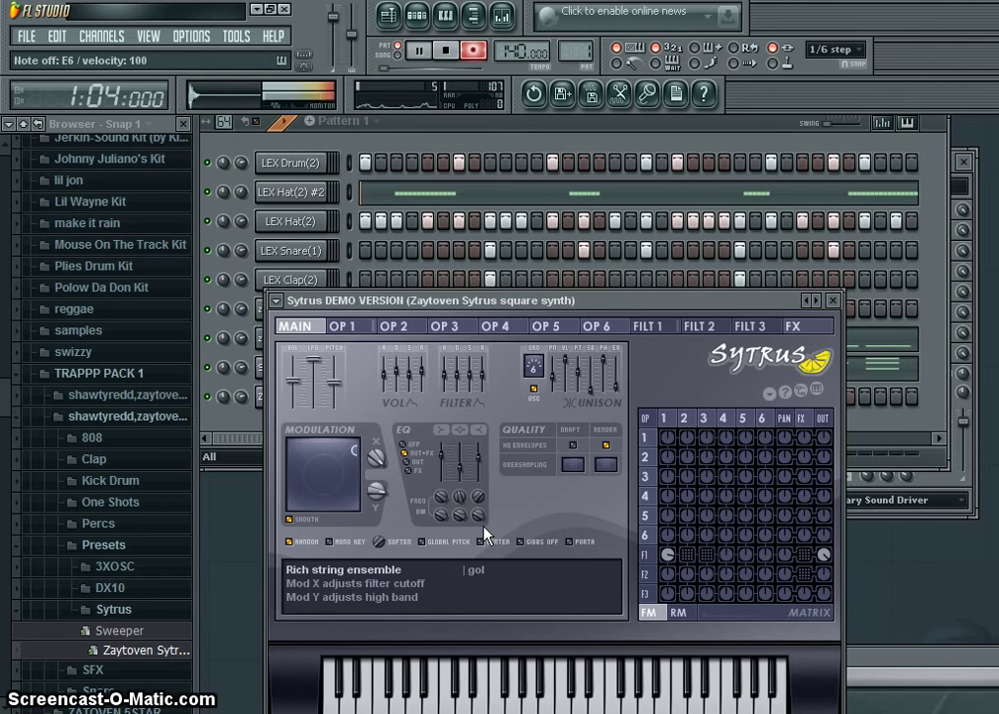
pyautogui.press('b')
pyautogui.press(',')
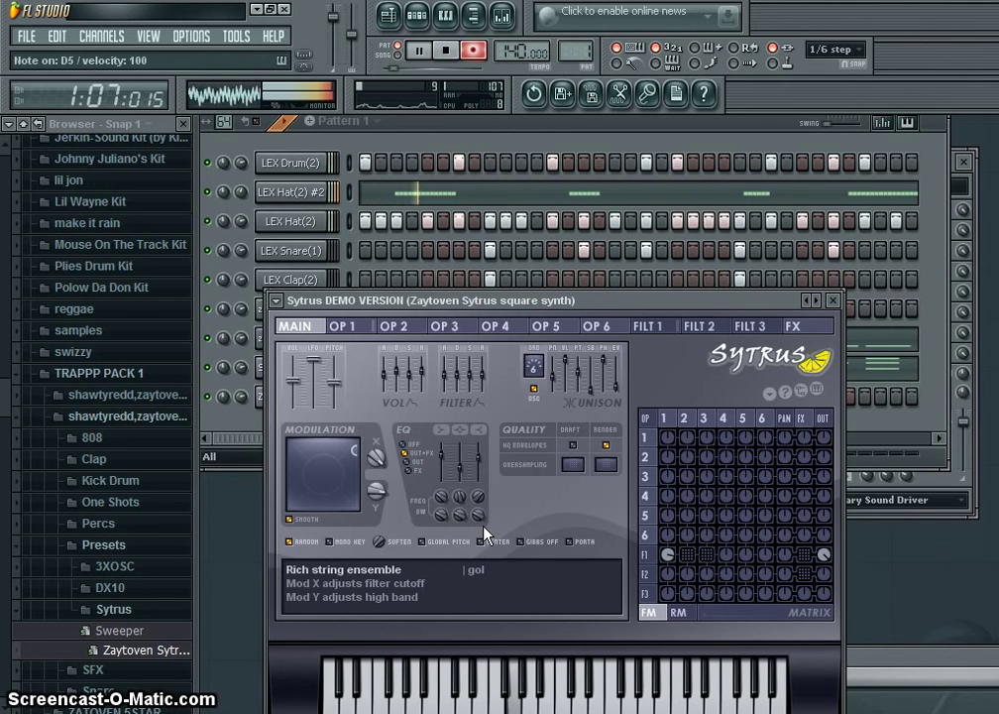
pyautogui.press('m')
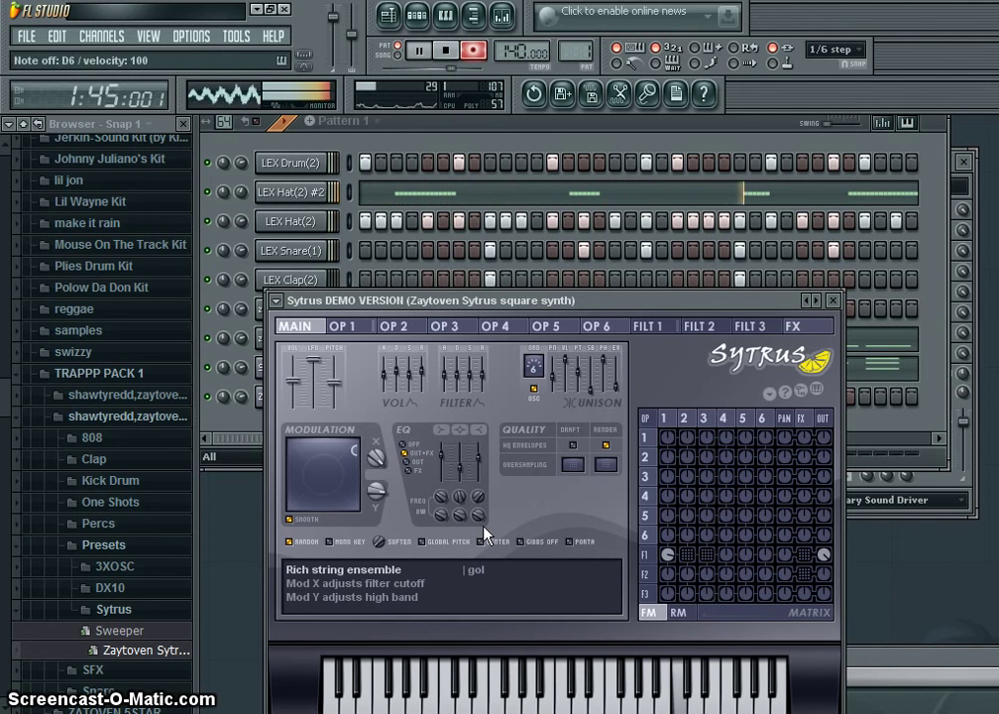
pyautogui.press('space')
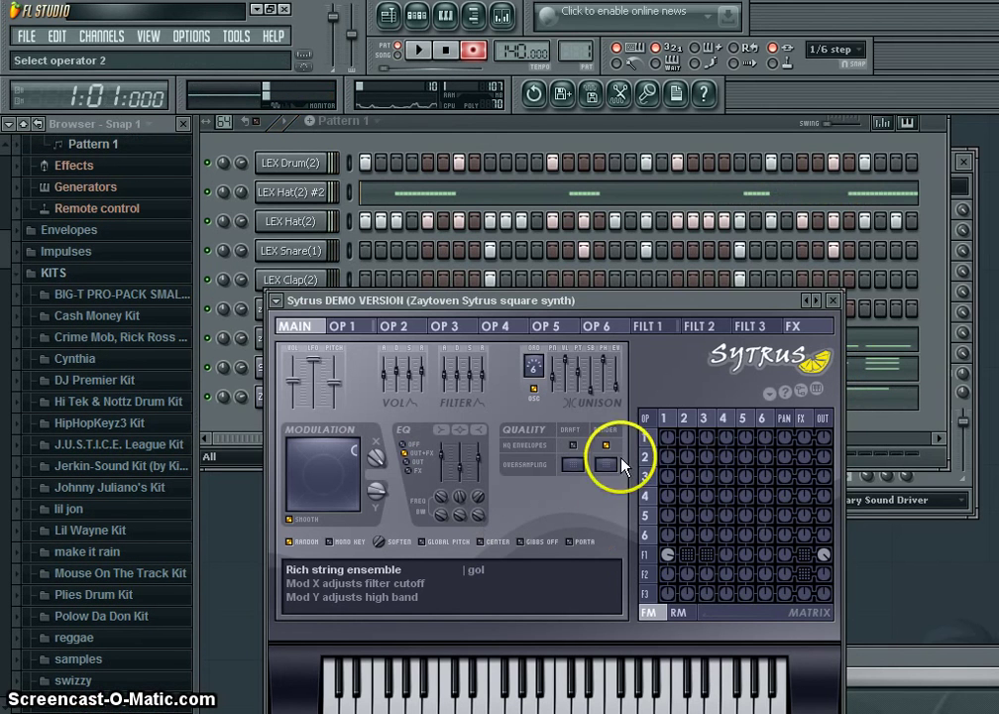
# In the square synth's piano roll, move the first B4 note to step 13 and the long C5 to step 15, checking by playback.
pyautogui.click(229, 411)
pyautogui.click(421, 402)
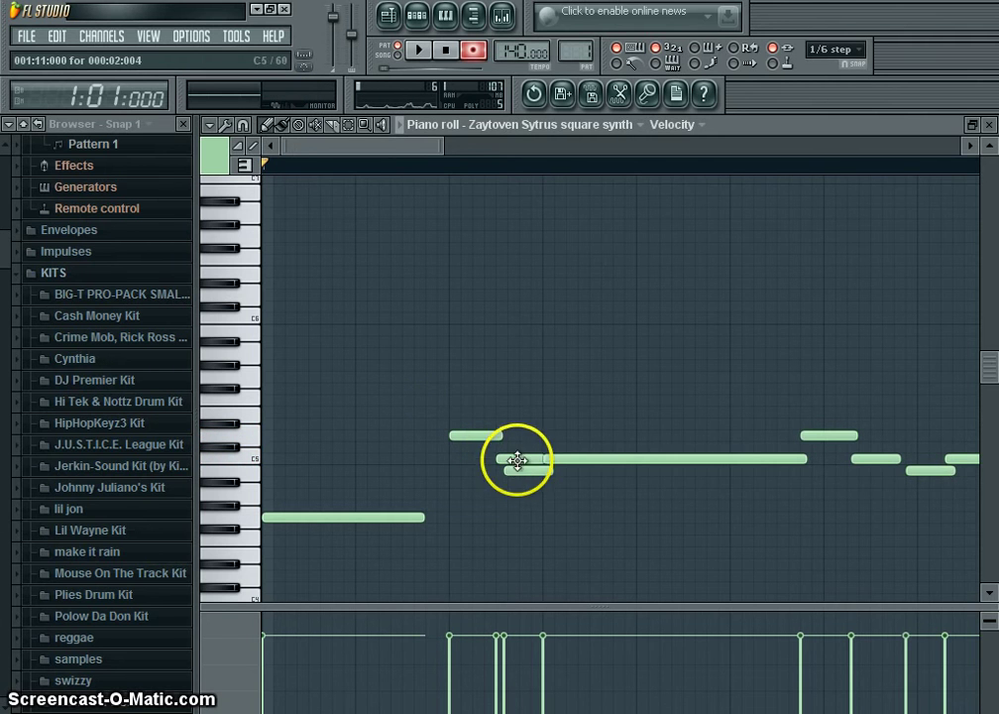
pyautogui.press('space')
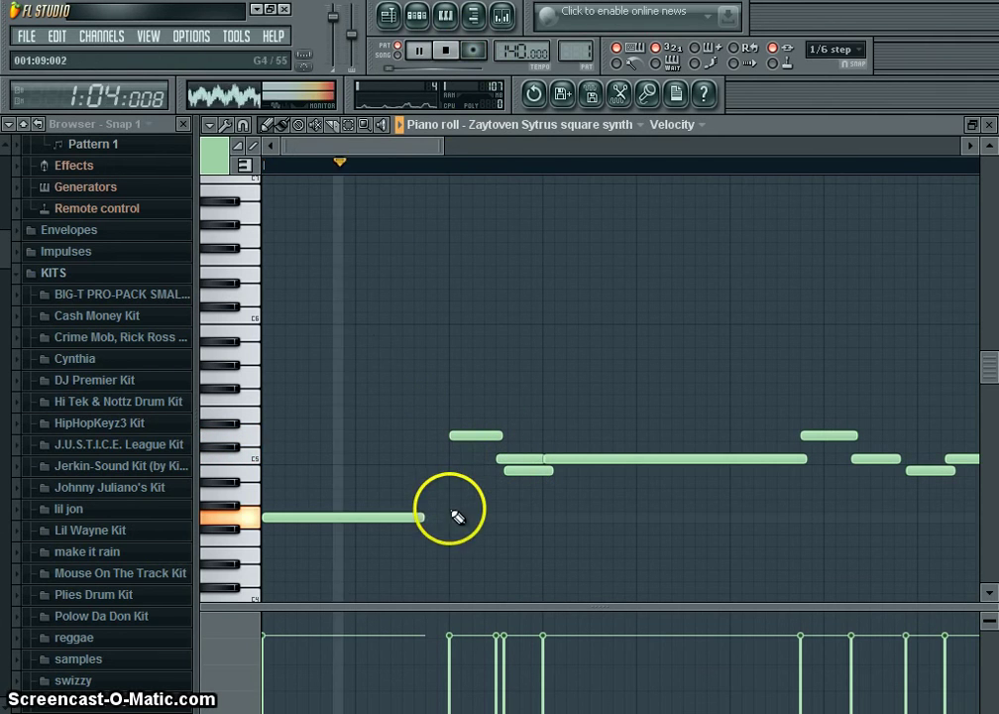
pyautogui.press('space')
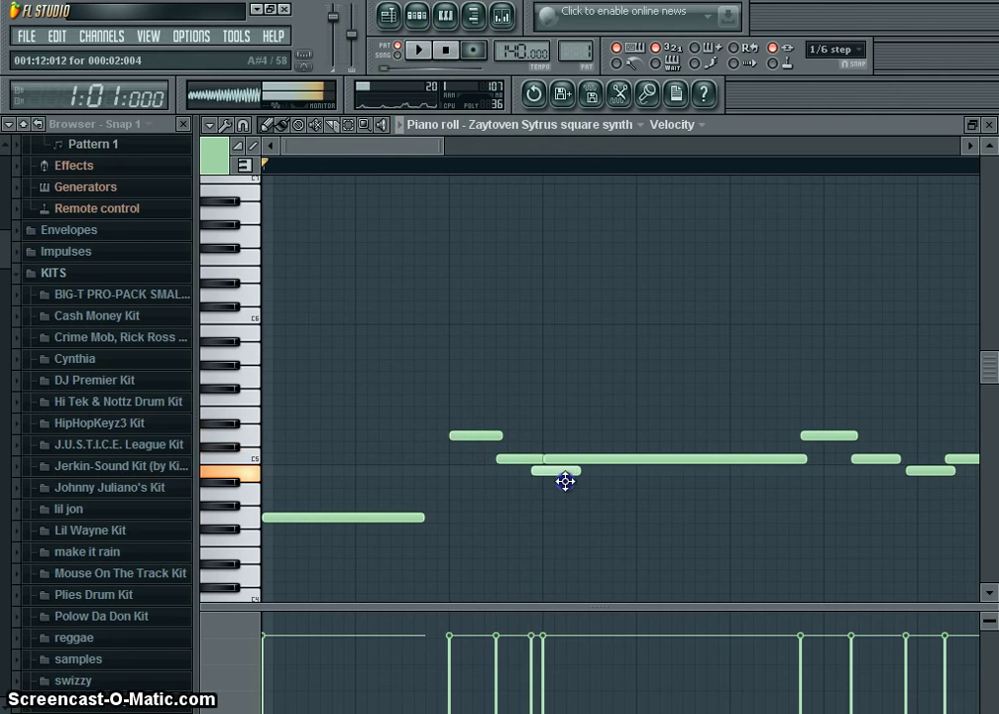
pyautogui.press('space')
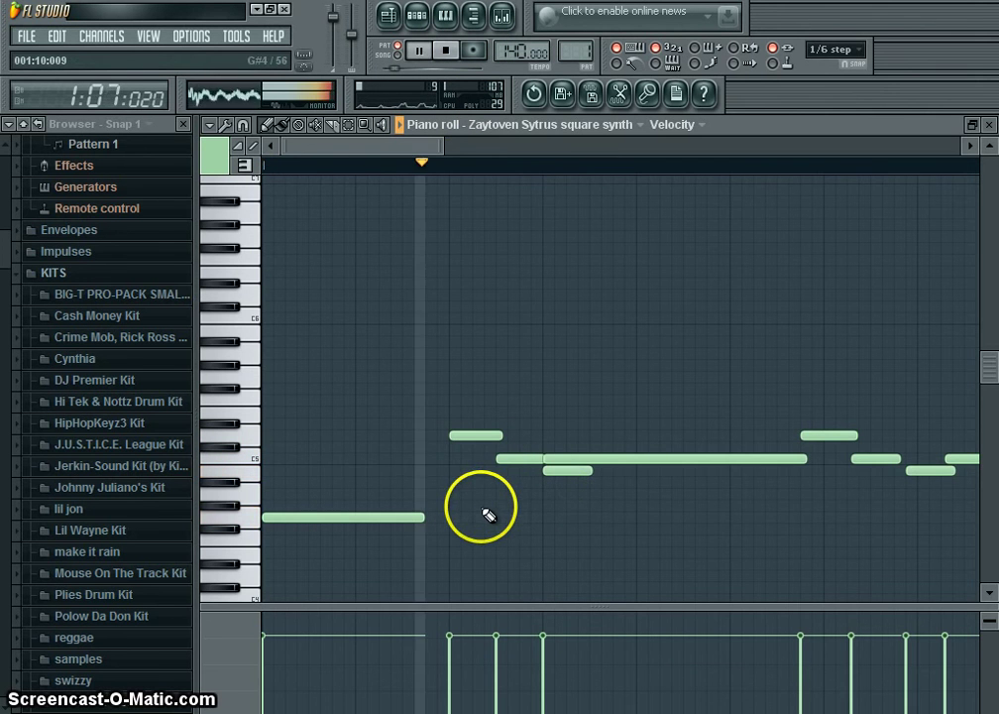
pyautogui.press('space')
pyautogui.click(597, 458)
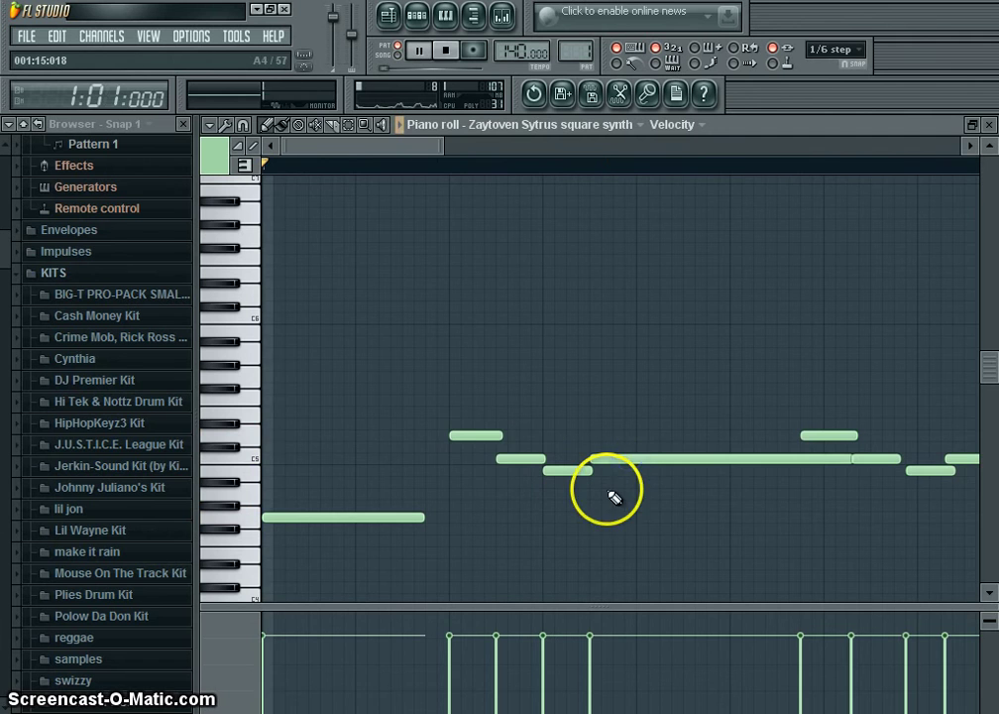
pyautogui.press('space')
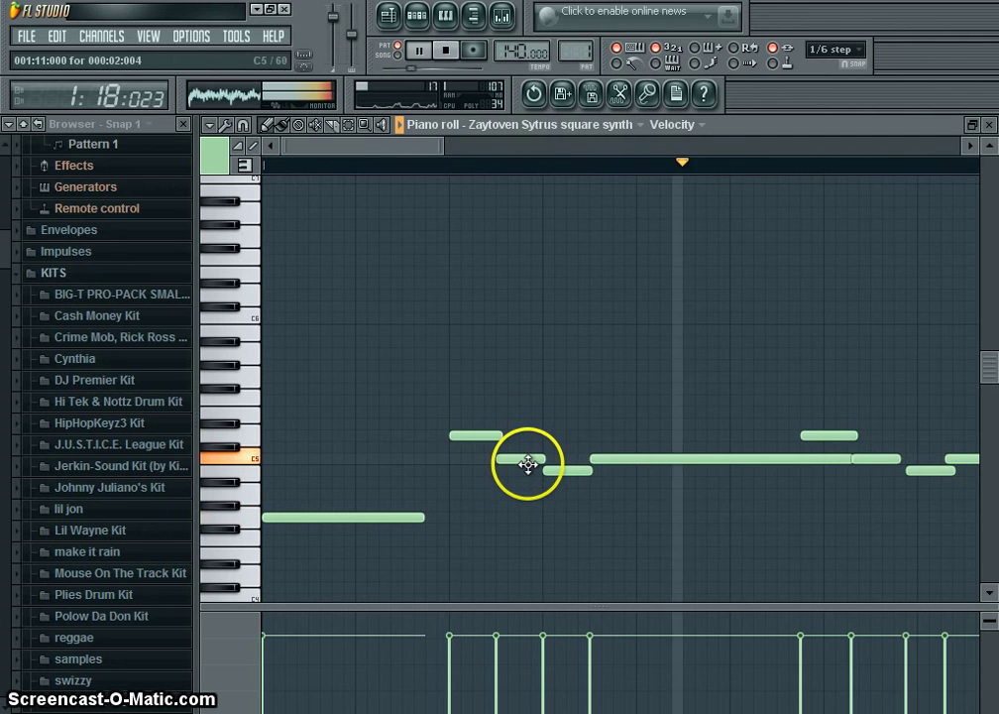
pyautogui.press('space')
# Align the second melody phrase with D5 on step 25, C5 on step 27, B4 on step 29 and C5 on step 31.
pyautogui.moveTo(825, 433); pyautogui.dragTo(852, 433)
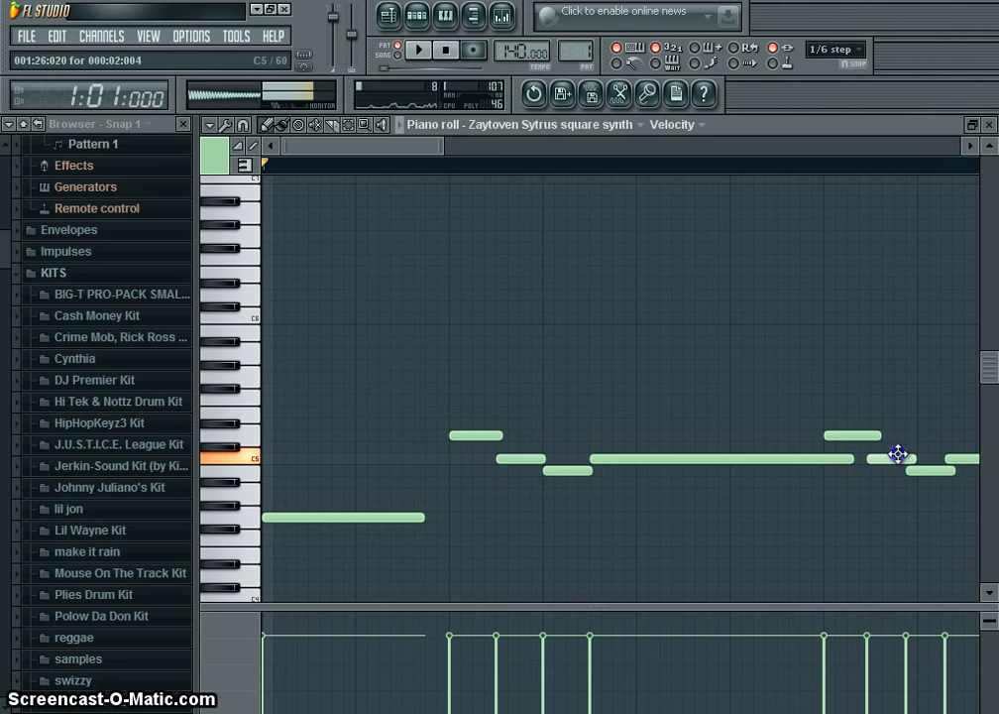
pyautogui.moveTo(930, 476); pyautogui.dragTo(940, 469)
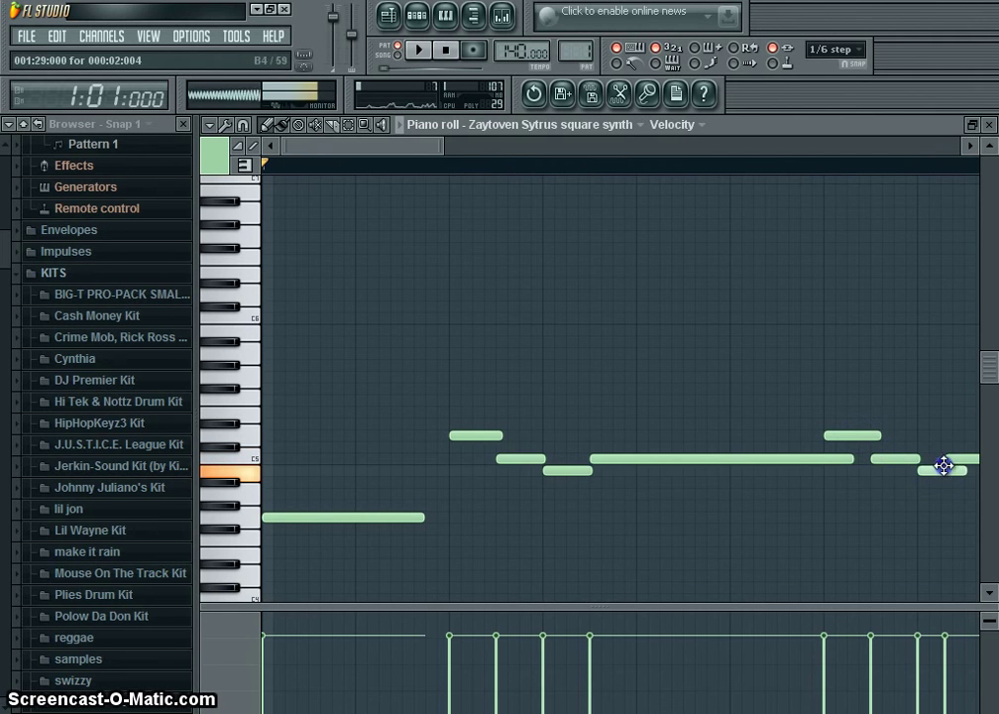
pyautogui.moveTo(438, 146); pyautogui.dragTo(522, 148)
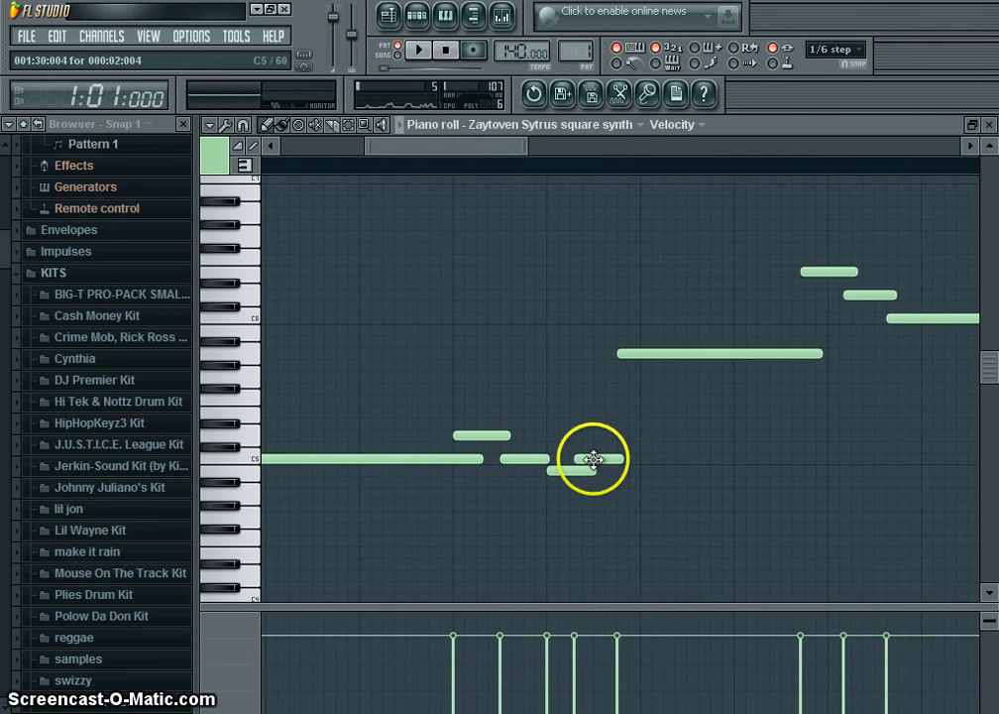
pyautogui.moveTo(590, 460); pyautogui.dragTo(616, 458)
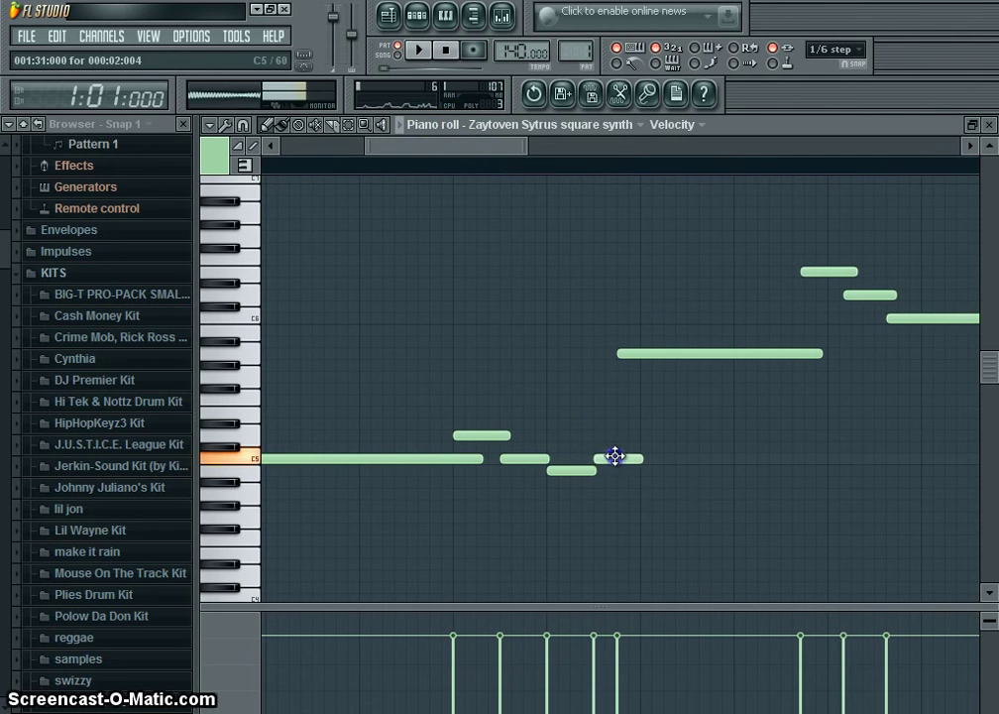
# Move the long A5 note to step 33, E6 to step 41, D6 to step 43 and C6 to step 45.
pyautogui.moveTo(652, 353); pyautogui.dragTo(680, 353)
pyautogui.click(821, 271)
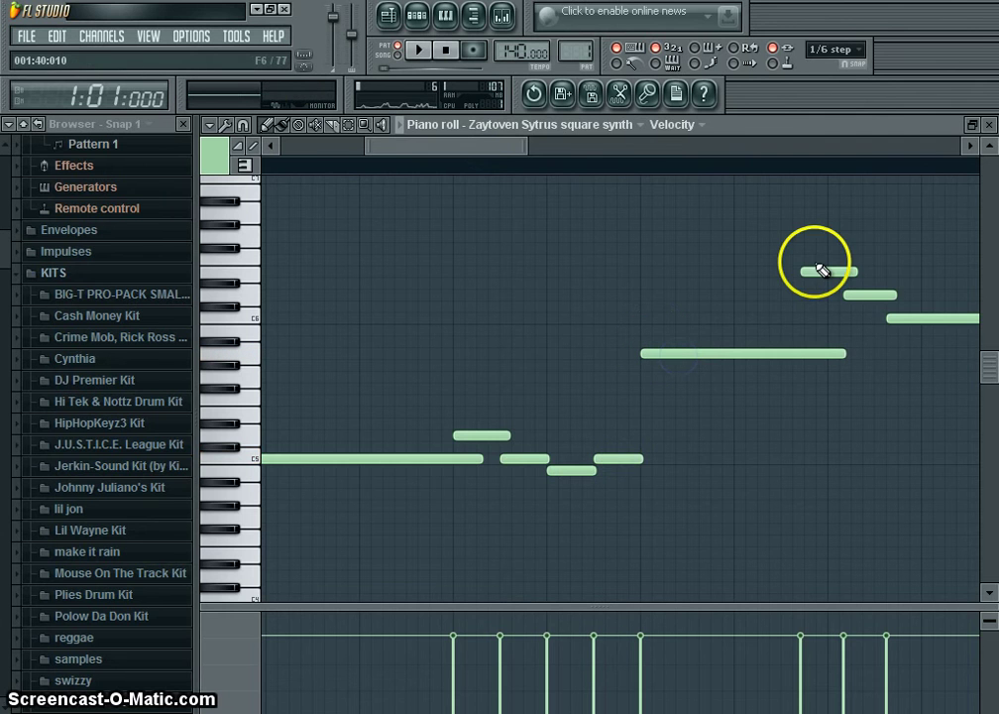
pyautogui.moveTo(818, 269); pyautogui.dragTo(835, 271)
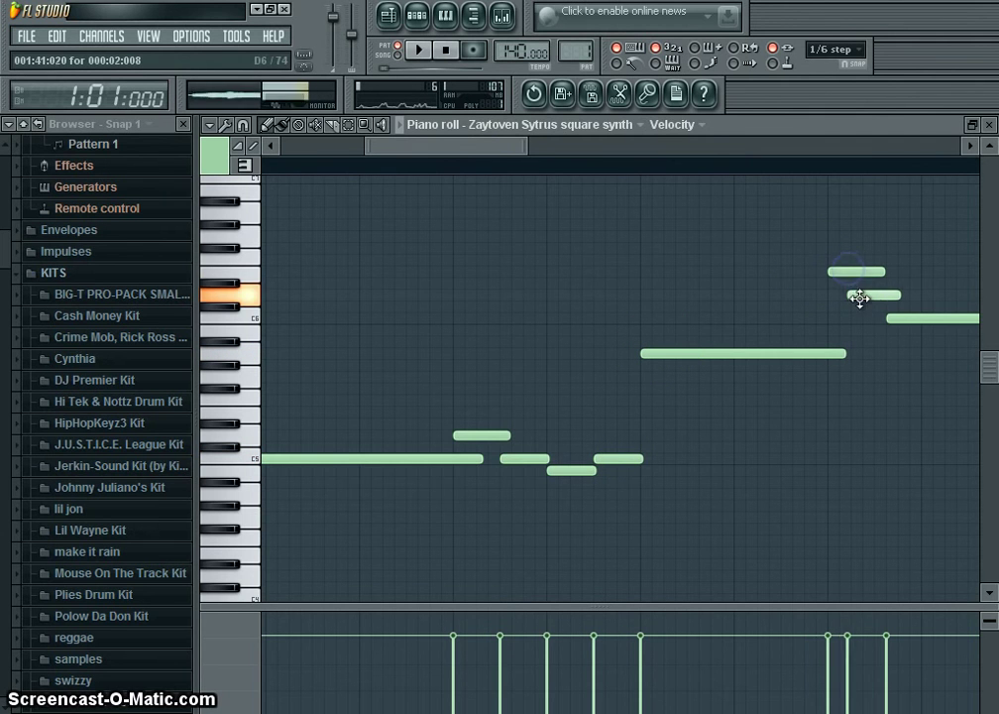
pyautogui.moveTo(889, 308); pyautogui.dragTo(895, 312)
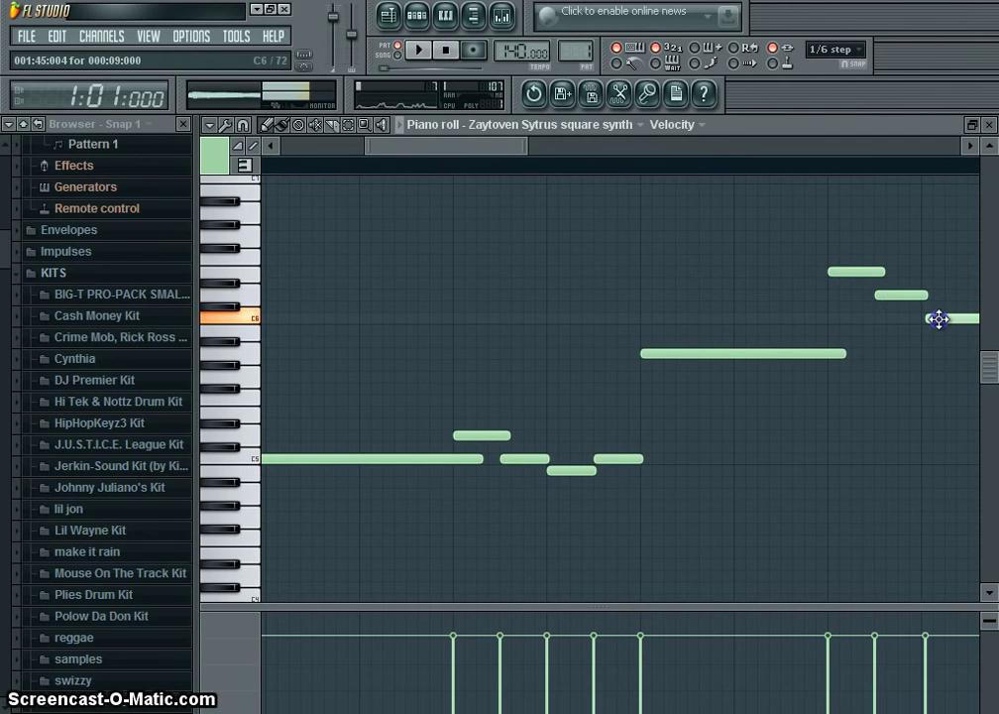
# While the pattern plays, align the closing melody notes with F6 on step 53 and E6 on step 57.
pyautogui.press('space')
pyautogui.moveTo(492, 148); pyautogui.dragTo(565, 148)
pyautogui.click(763, 260)
pyautogui.moveTo(763, 260); pyautogui.dragTo(793, 257)
pyautogui.moveTo(830, 270); pyautogui.dragTo(870, 274)
pyautogui.click(536, 149)
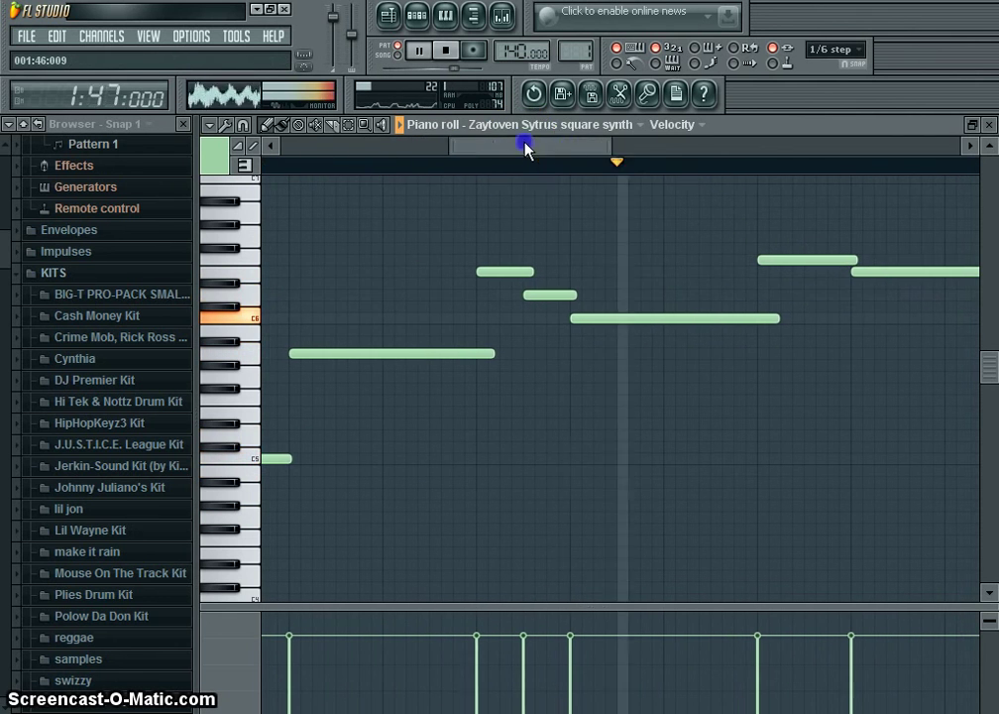
# Extend the final E6 note to the end of the bar and the opening G4 note up to step 9, then close the piano roll.
pyautogui.moveTo(524, 145); pyautogui.dragTo(616, 150)
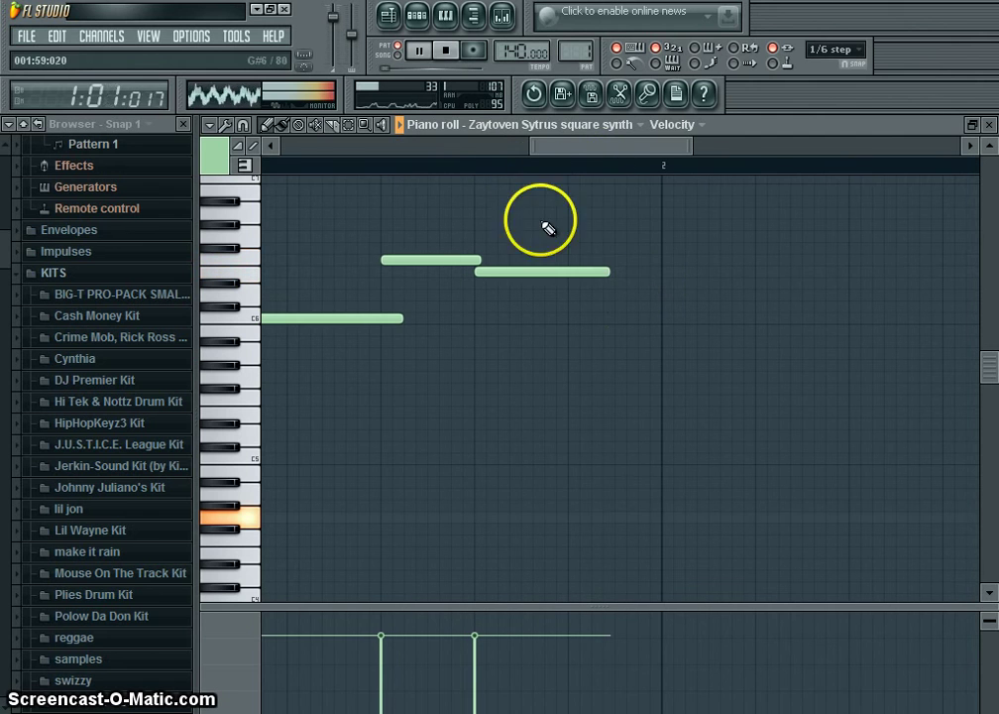
pyautogui.moveTo(606, 272); pyautogui.dragTo(658, 280)
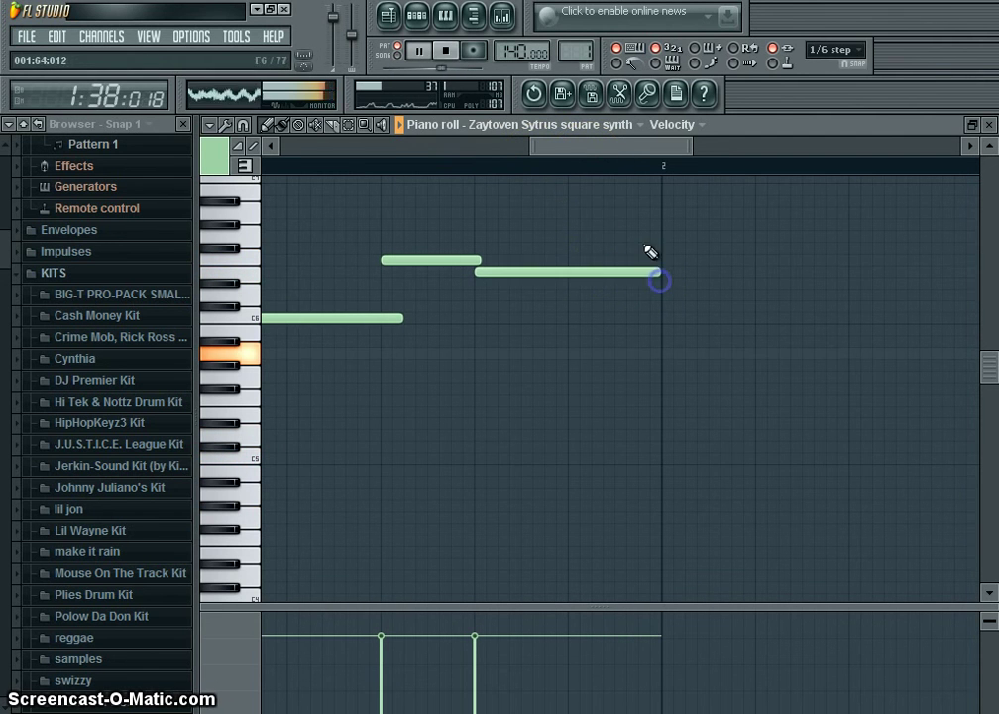
pyautogui.moveTo(589, 148); pyautogui.dragTo(349, 163)
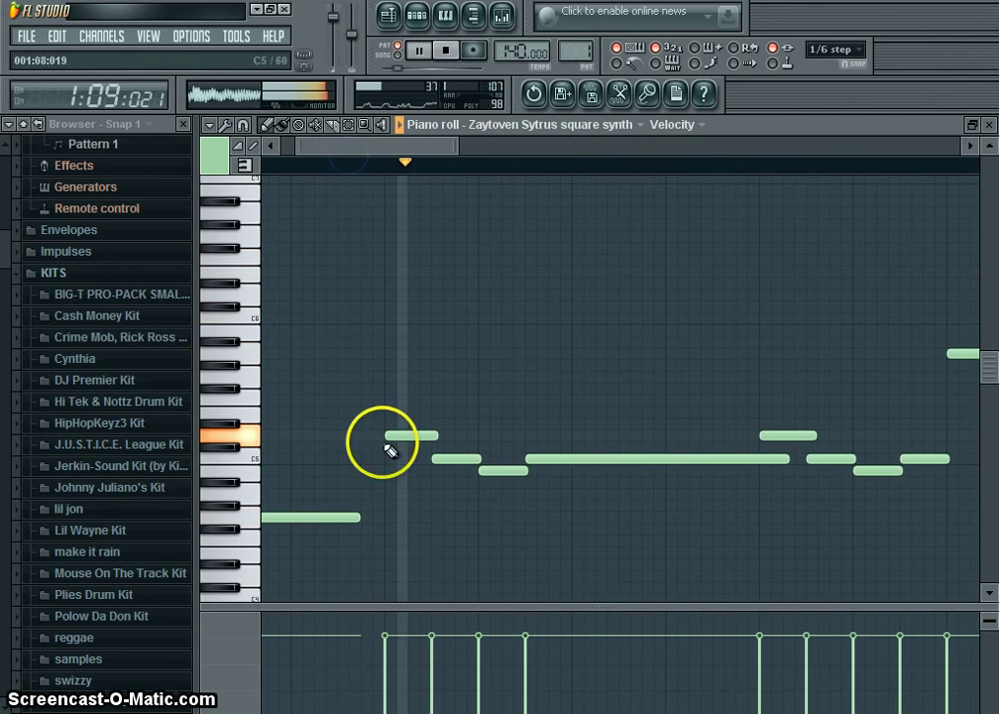
pyautogui.moveTo(357, 516); pyautogui.dragTo(384, 517)
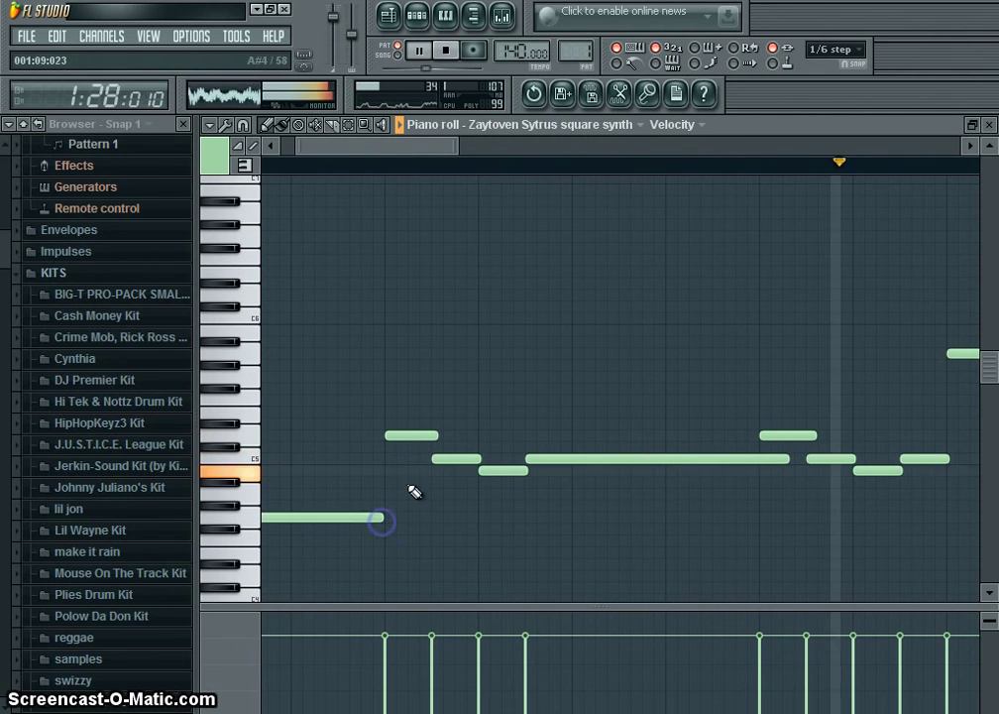
pyautogui.moveTo(408, 147); pyautogui.dragTo(499, 174)
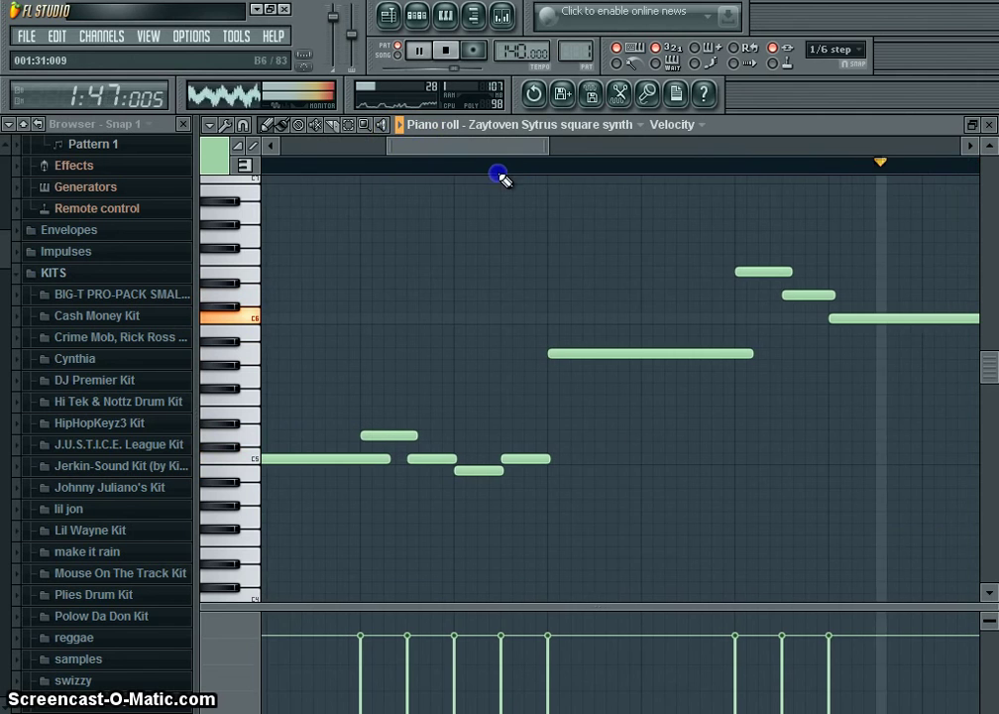
pyautogui.click(989, 124)
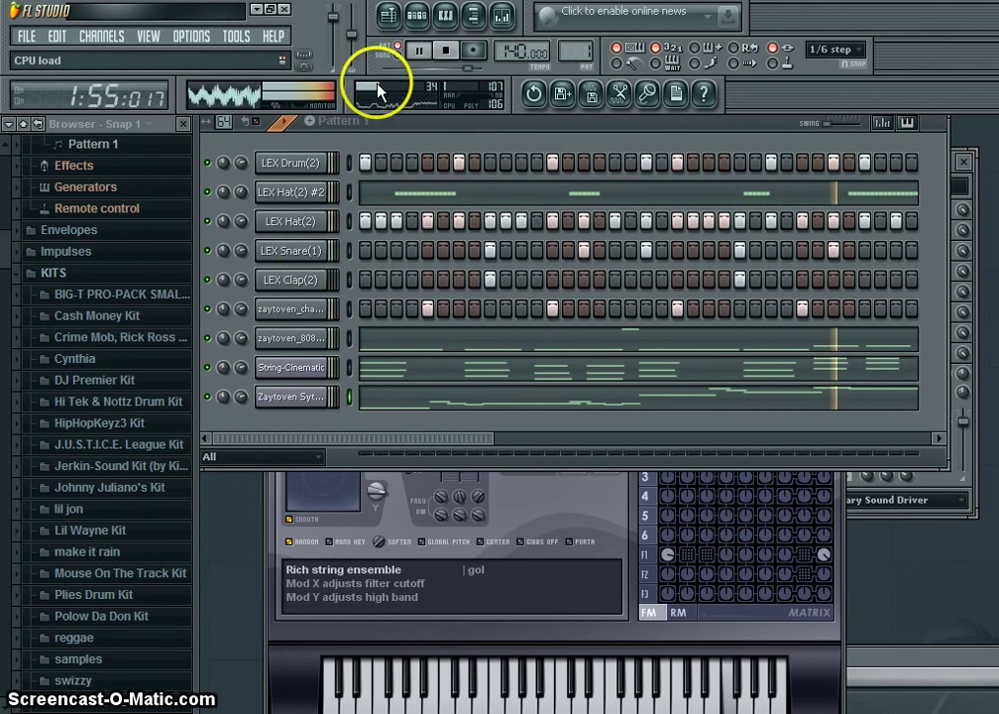
# Lower the square synth's channel volume and adjust the LEX hat channel volume while the beat plays.
pyautogui.press('space')
pyautogui.press('space')
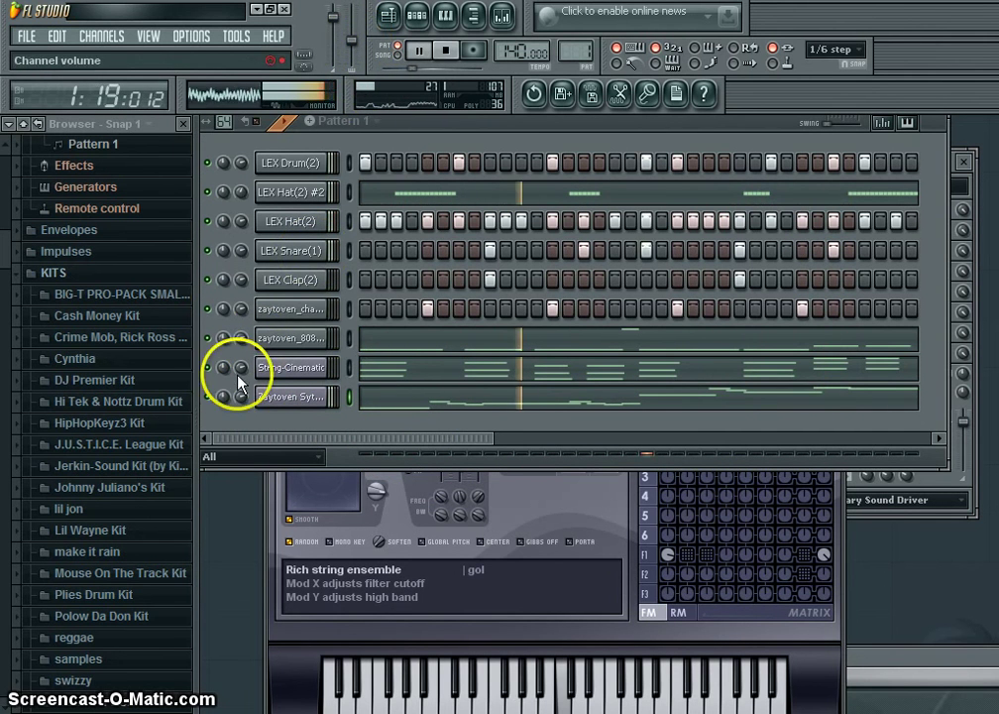
pyautogui.moveTo(239, 397); pyautogui.dragTo(238, 415)
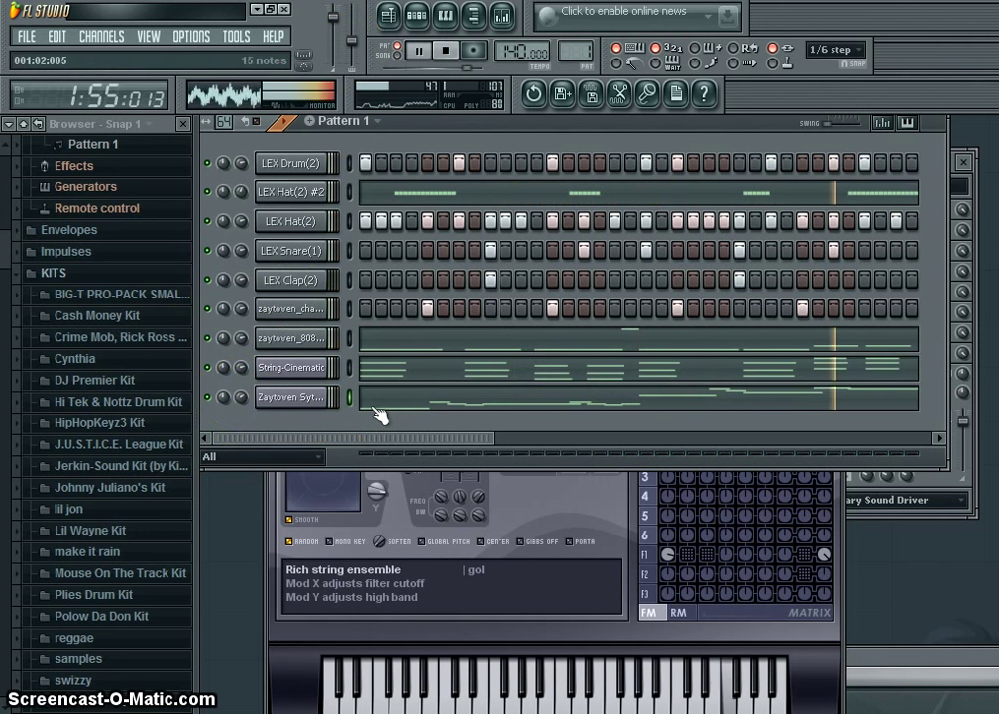
pyautogui.click(264, 400)
pyautogui.moveTo(245, 397); pyautogui.dragTo(243, 409)
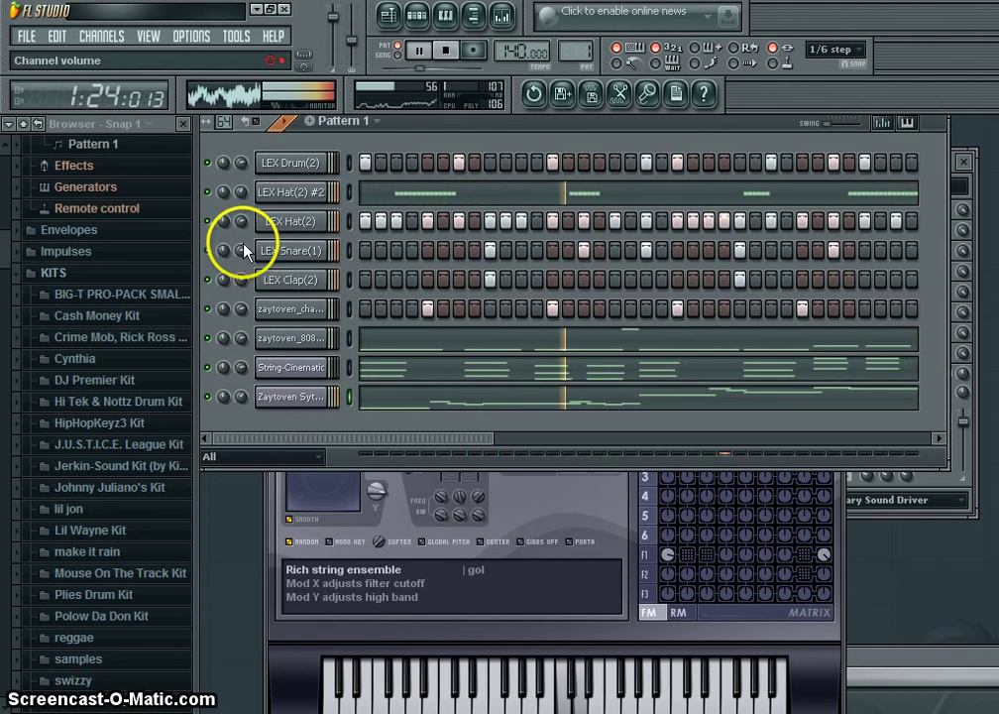
pyautogui.moveTo(238, 224); pyautogui.dragTo(245, 190)
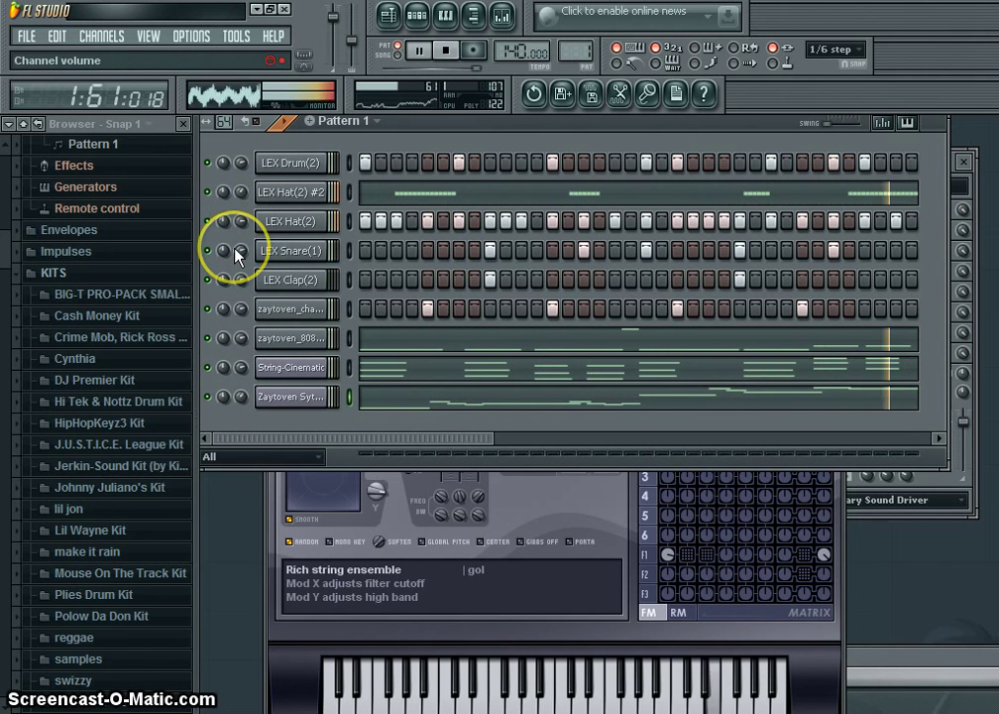
pyautogui.press('space')
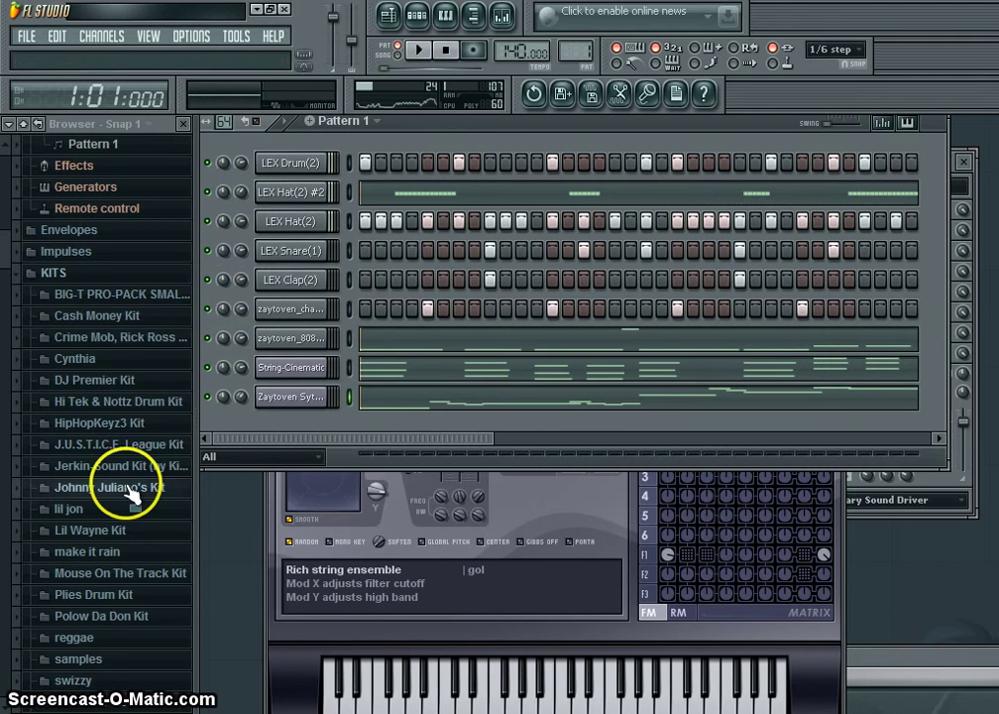
# Look through the Mouse Instruments folder of the Mouse On The Track Kit for another instrument.
pyautogui.click(97, 297)
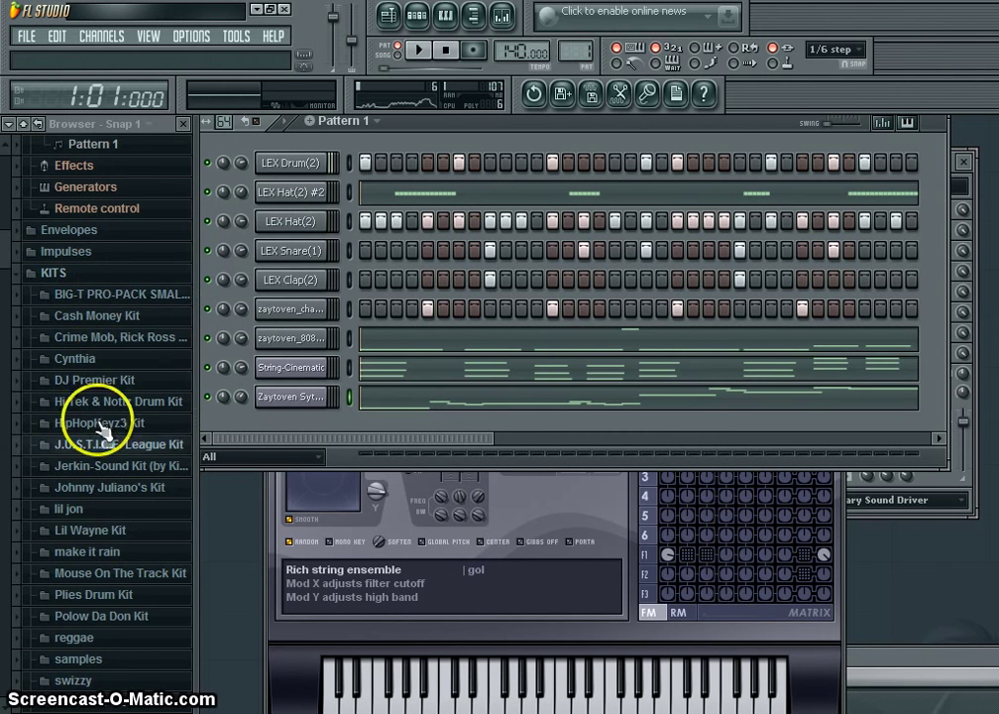
pyautogui.click(77, 571)
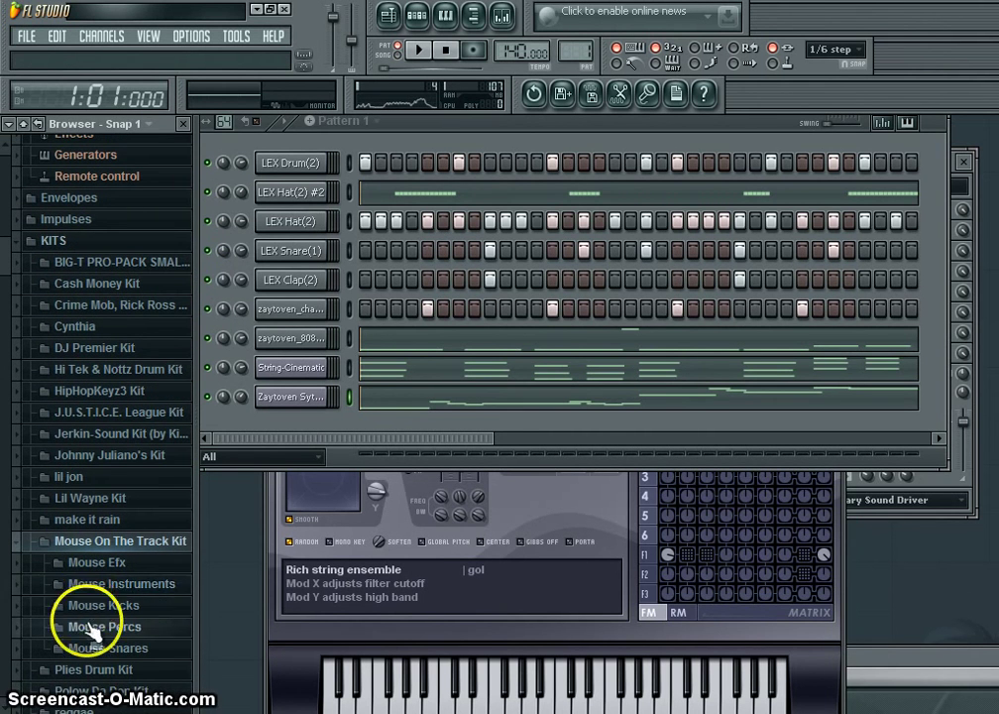
pyautogui.click(107, 585)
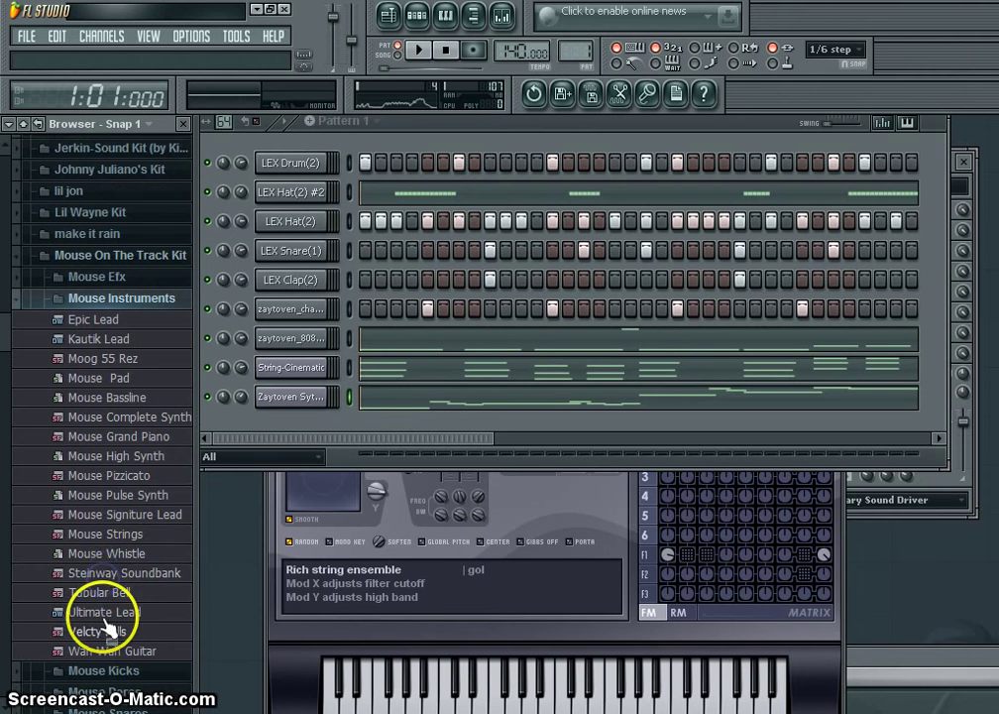
pyautogui.click(111, 533)
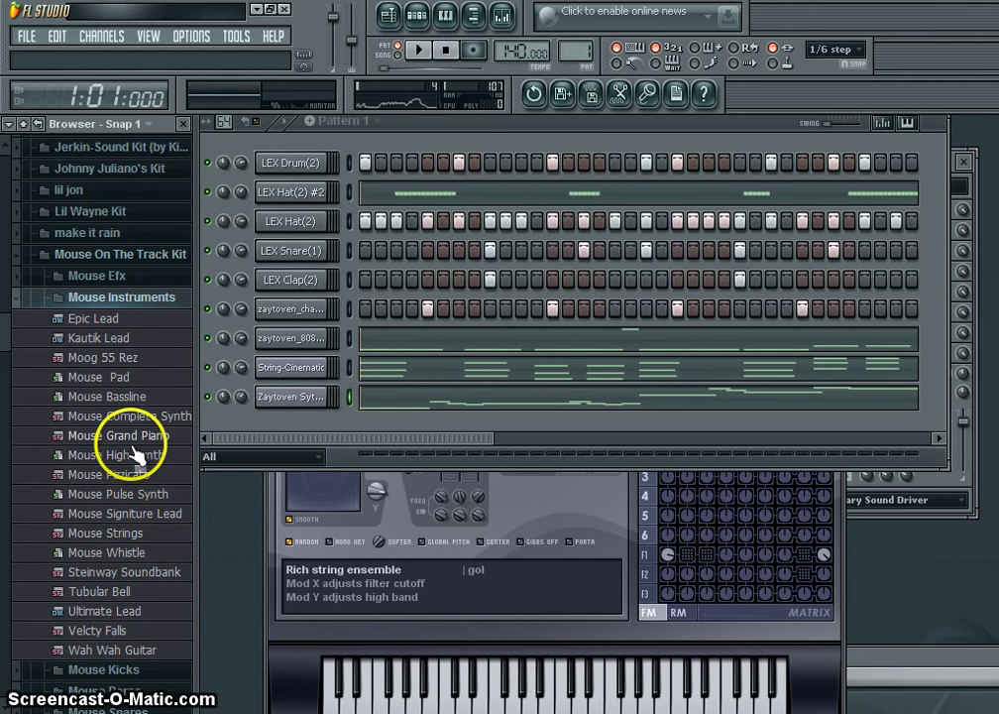
pyautogui.click(129, 296)
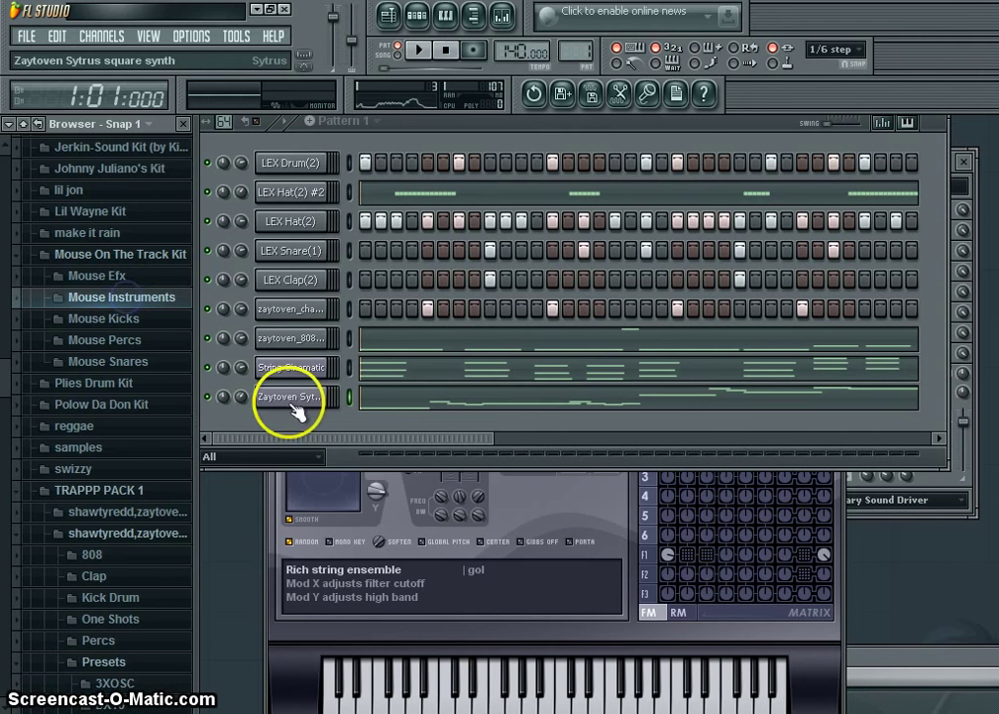
# Insert a new Sytrus channel and load its Grand piano preset.
pyautogui.rightClick(294, 408)
pyautogui.moveTo(359, 579)
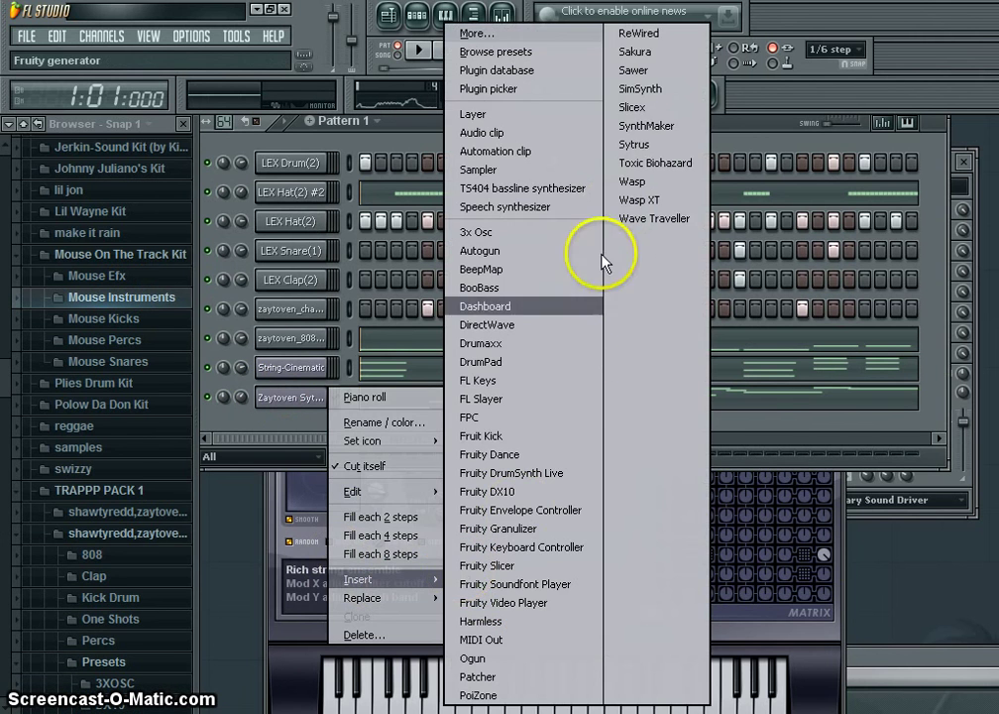
pyautogui.click(639, 145)
pyautogui.click(326, 348)
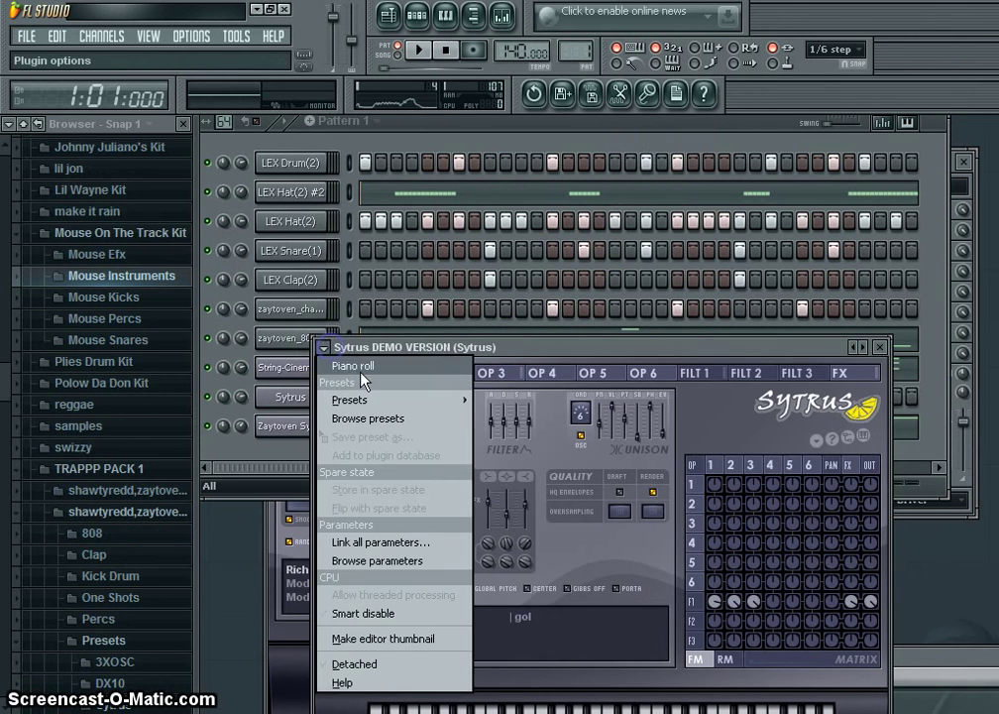
pyautogui.moveTo(357, 395)
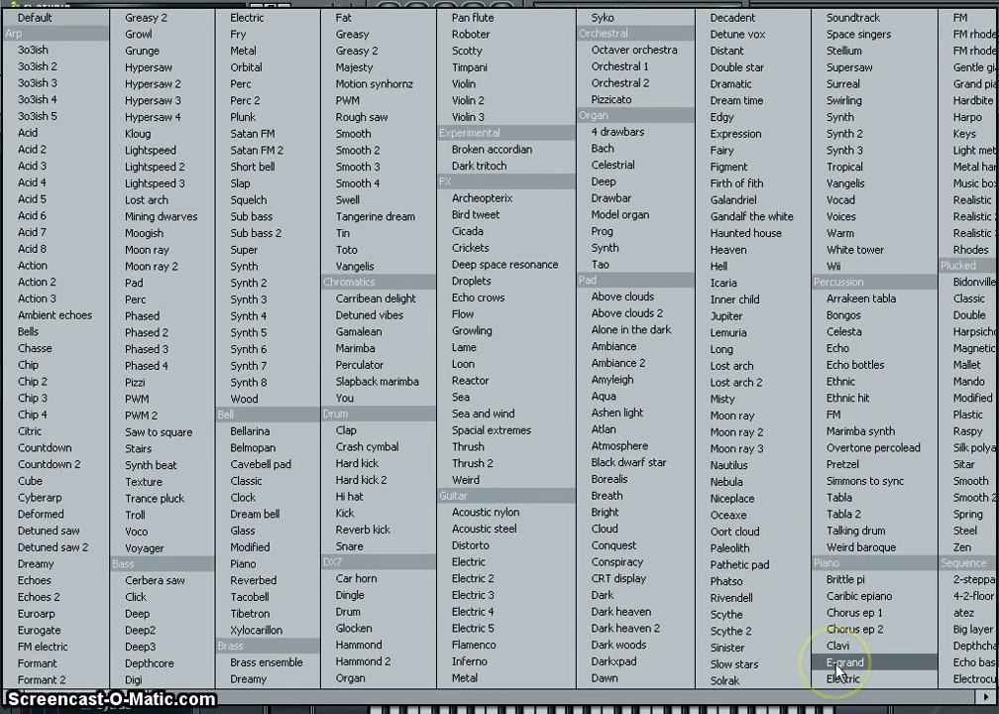
pyautogui.scroll(-5, 837, 669)
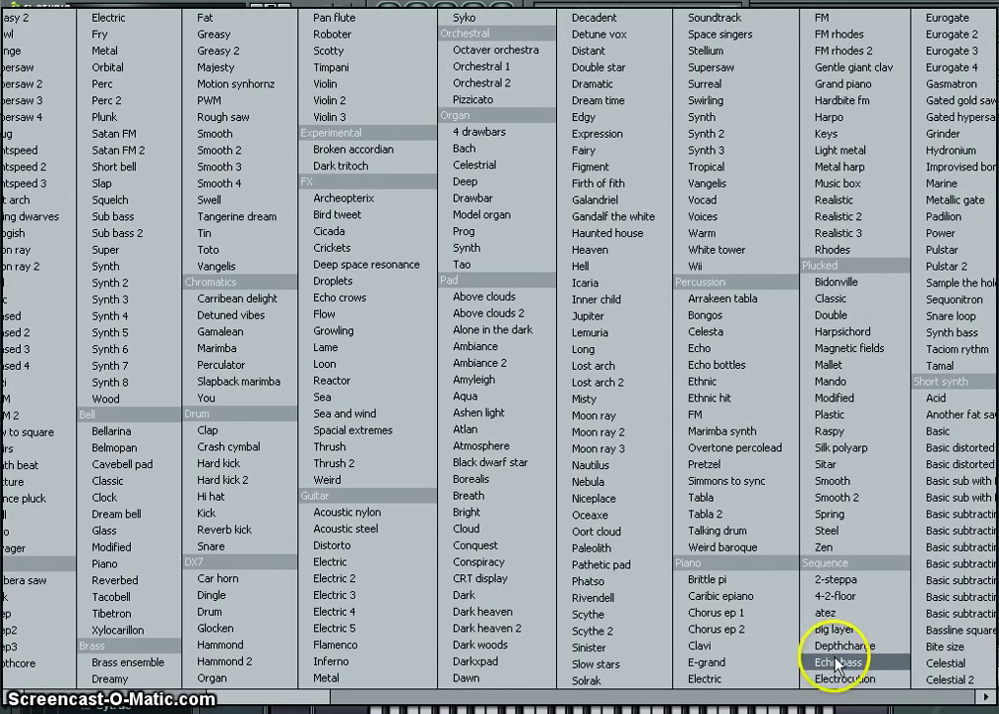
pyautogui.click(840, 85)
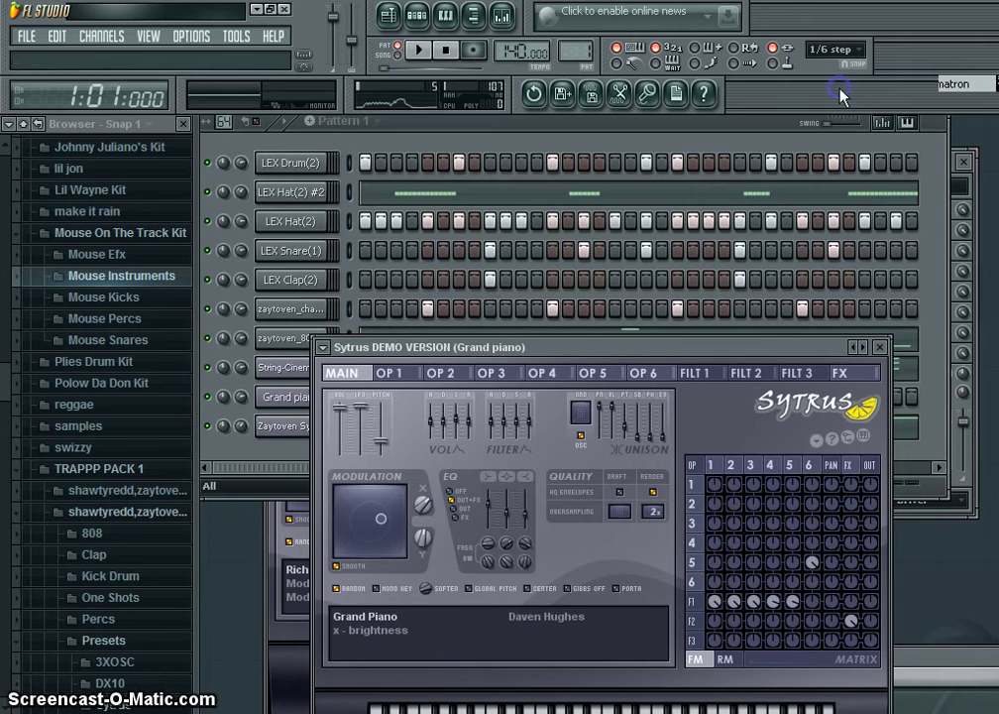
# Try out notes on the Sytrus grand piano, alone and over the playing beat.
pyautogui.click(802, 220)
pyautogui.click(833, 250)
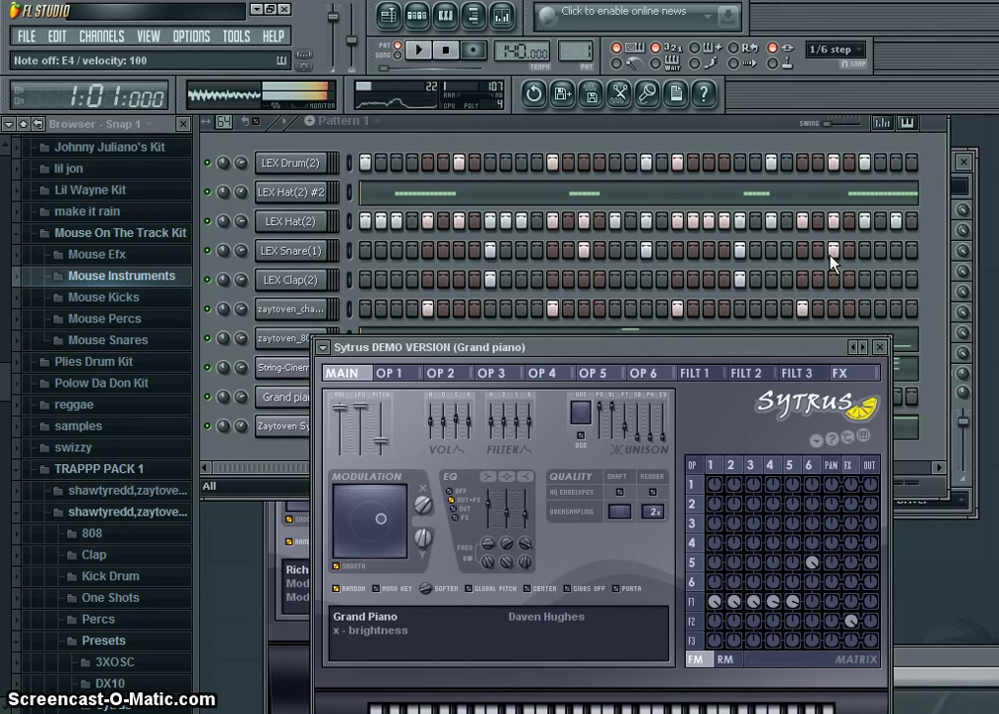
pyautogui.moveTo(661, 349); pyautogui.dragTo(617, 294)
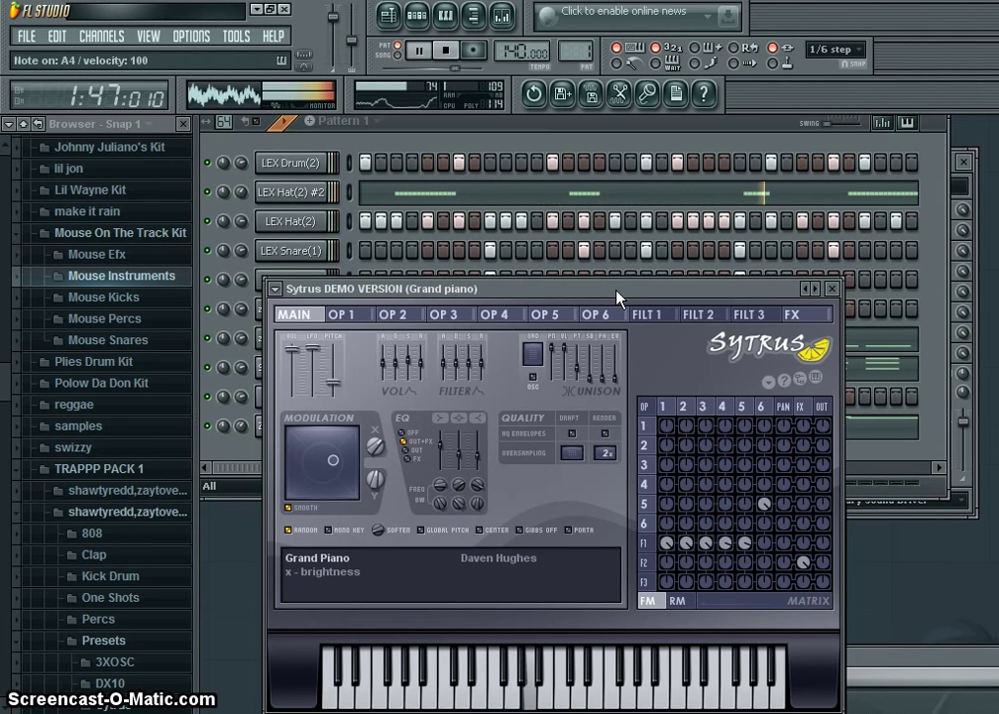
pyautogui.press('space')
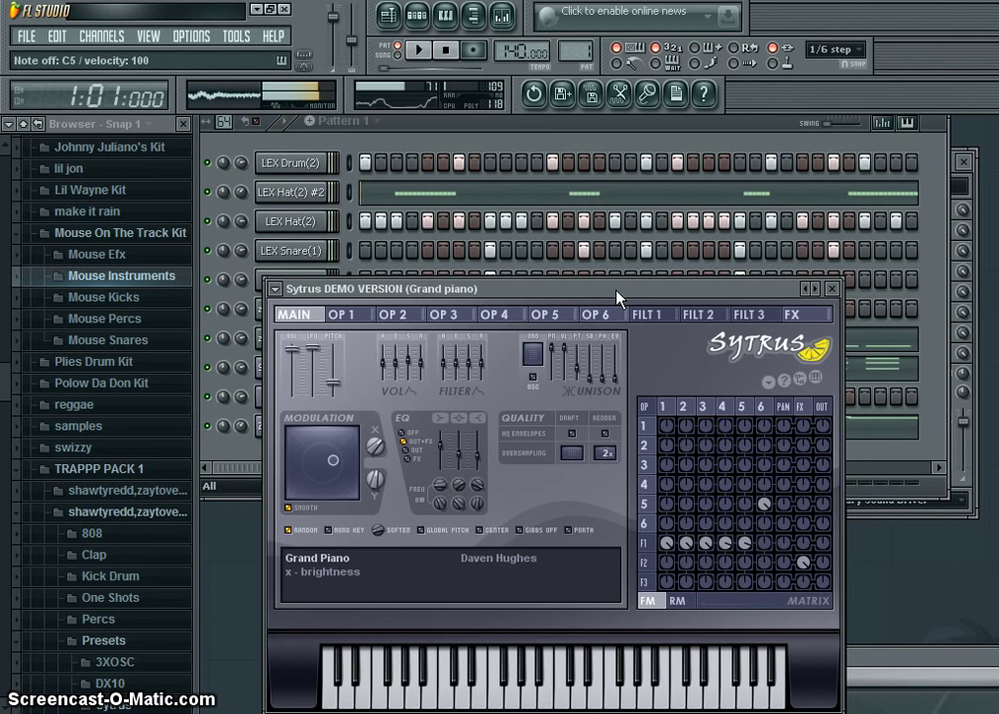
# Arm recording for Everything and start a first take on the grand piano after rehearsing its notes.
pyautogui.click(474, 49)
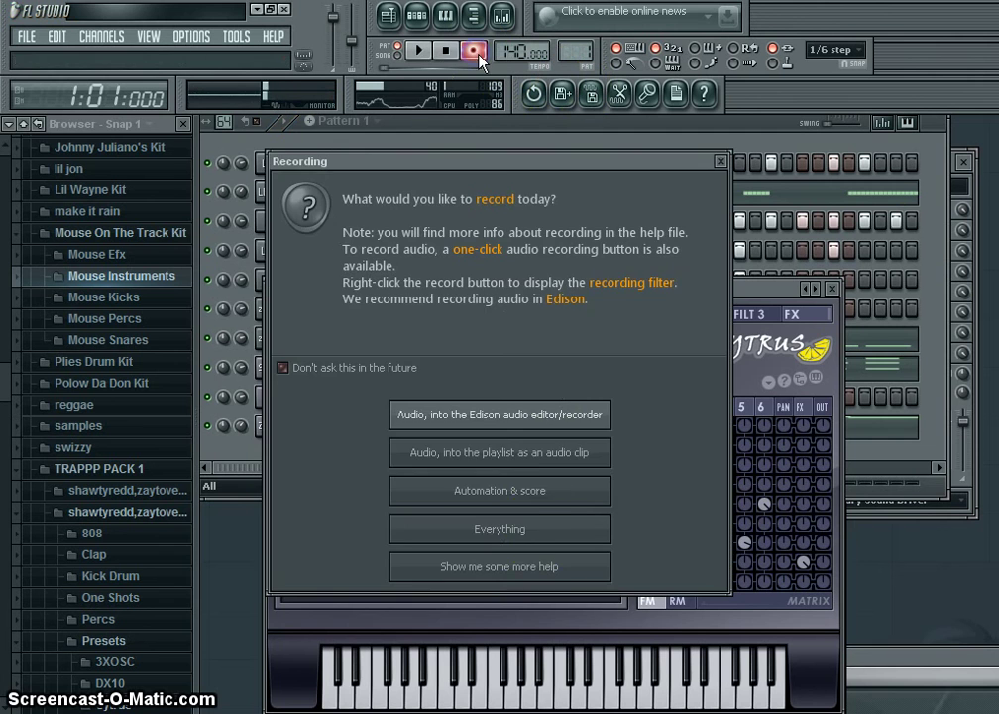
pyautogui.click(544, 520)
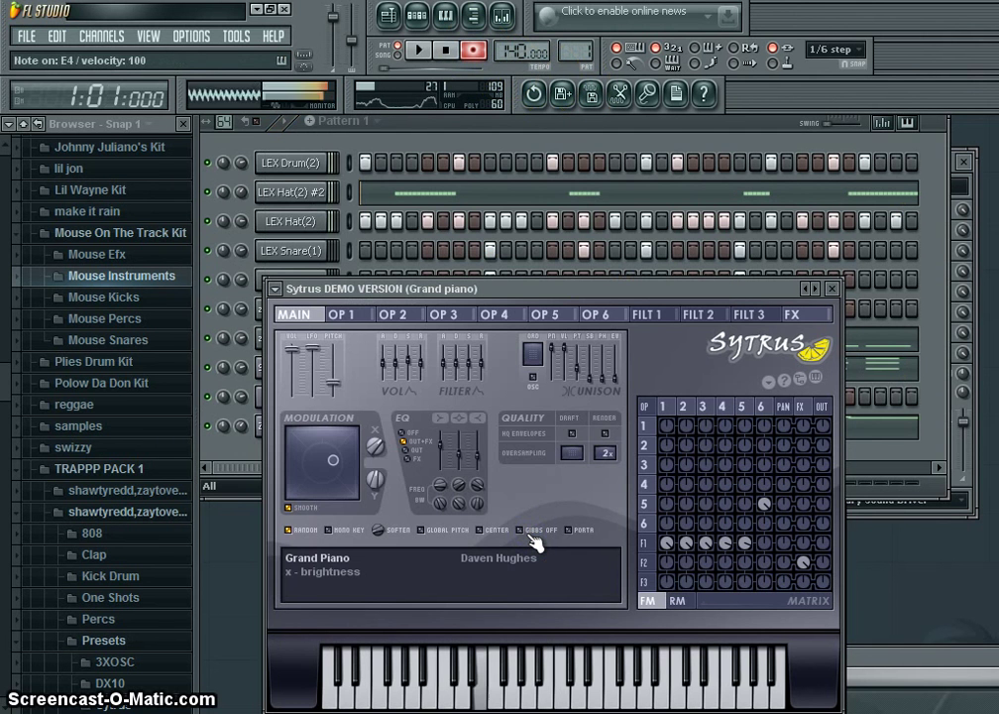
pyautogui.press('w')
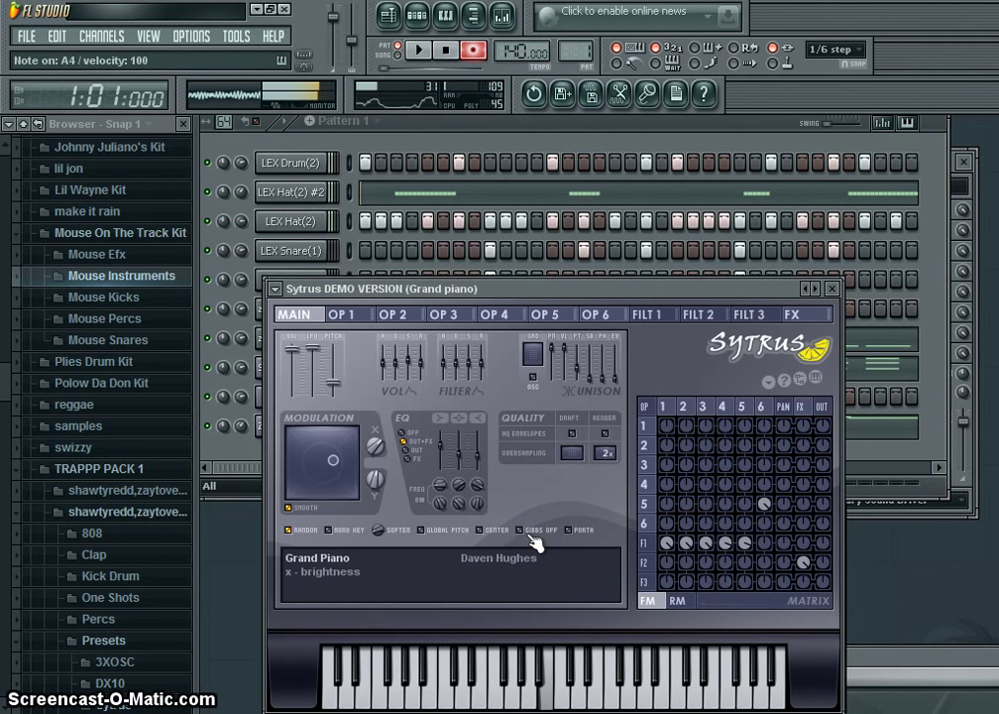
pyautogui.press('space')
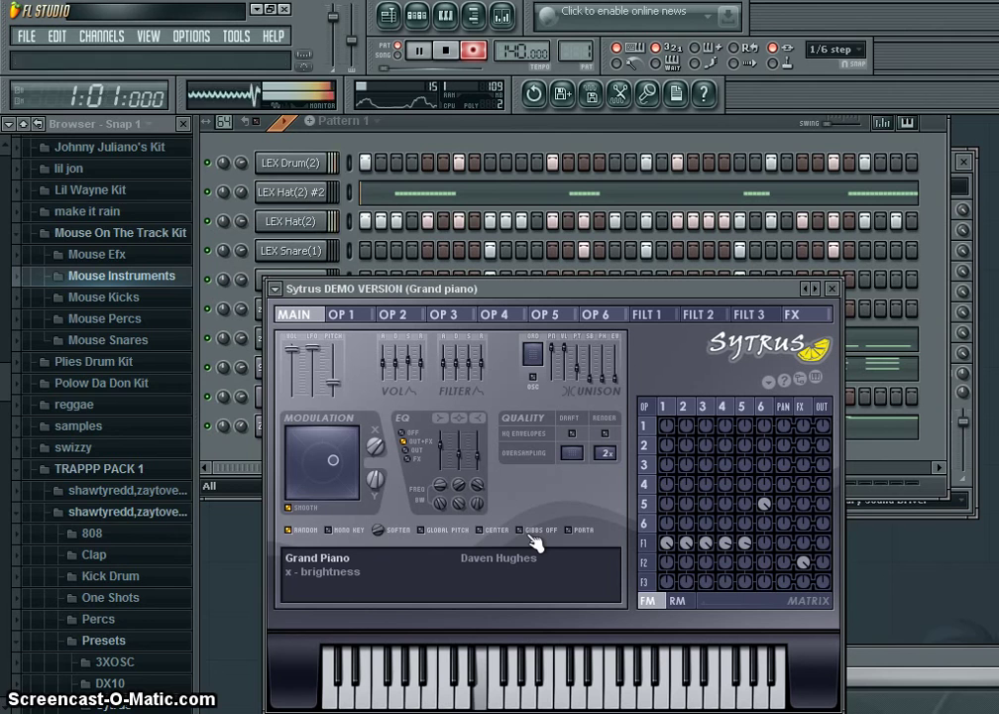
pyautogui.press('space')
# Record a live melody on the Sytrus grand piano over the pattern.
pyautogui.press('space')
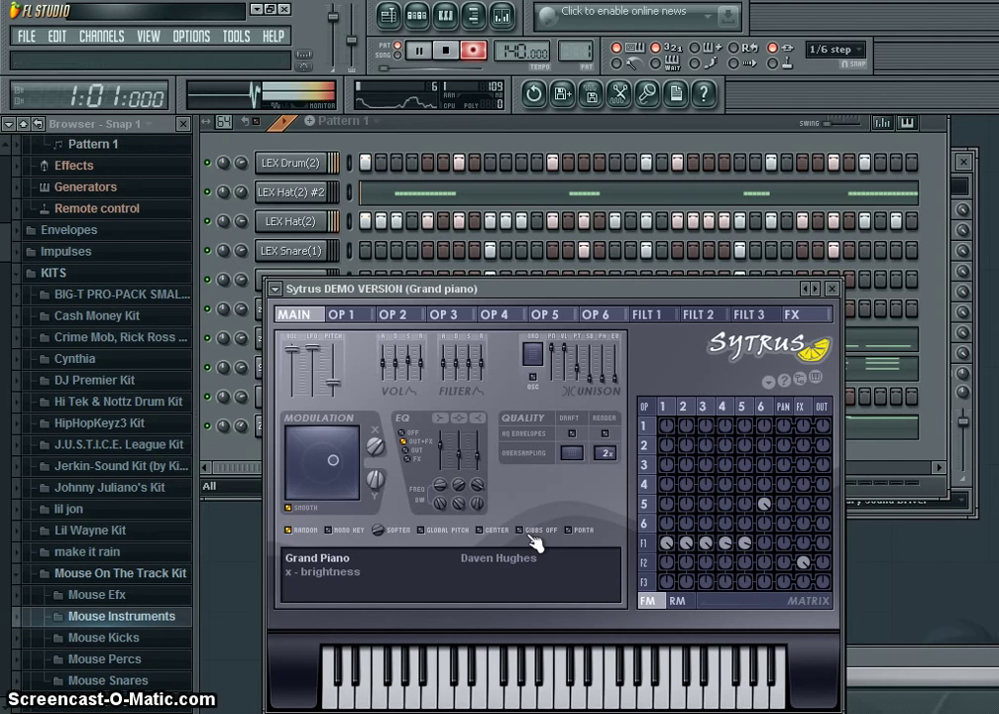
pyautogui.press('c')
pyautogui.press('.')
pyautogui.press(',')
pyautogui.press('m')
pyautogui.press('n')
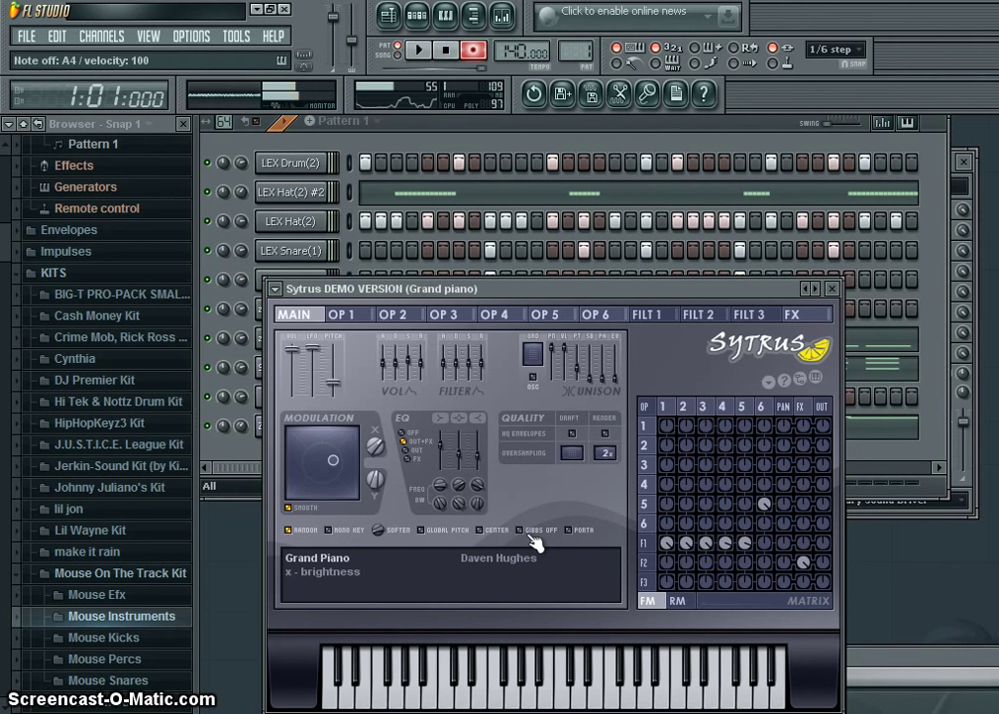
pyautogui.click(527, 523)
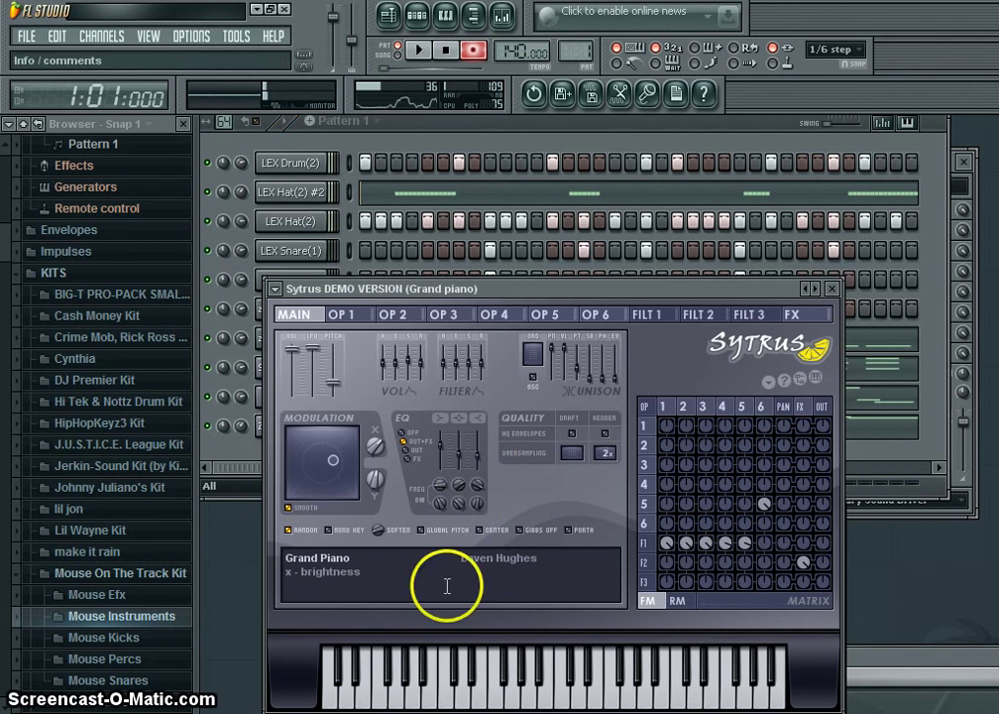
# In the Grand piano's piano roll, shift the first D5, C5, B4 and A4 notes to start on steps 9, 11, 13 and 15.
pyautogui.click(890, 427)
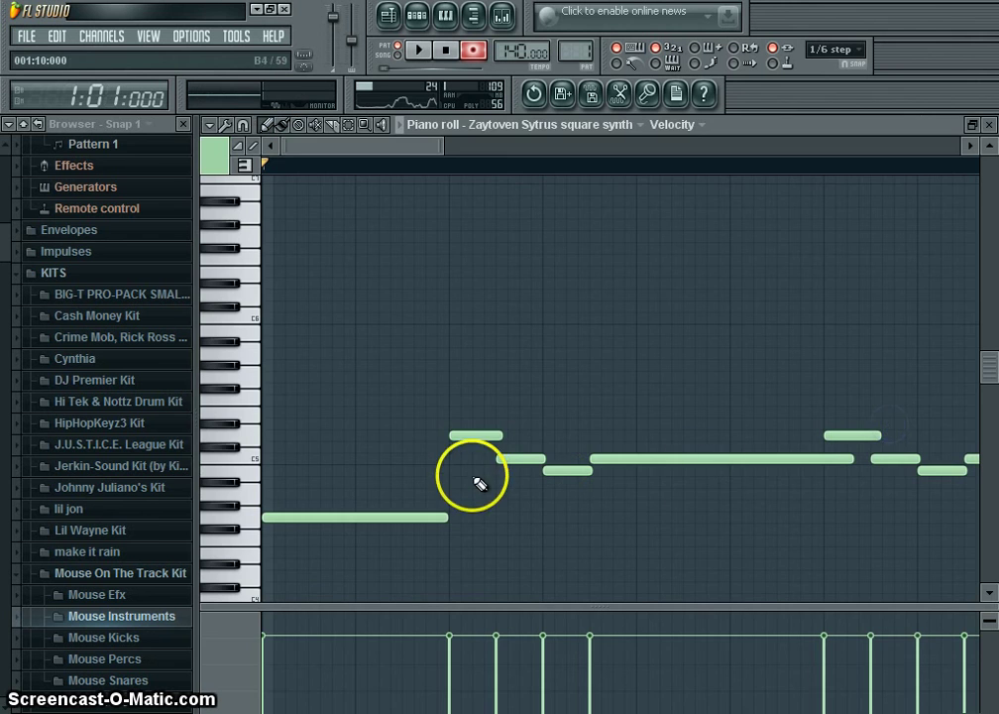
pyautogui.click(991, 126)
pyautogui.click(442, 406)
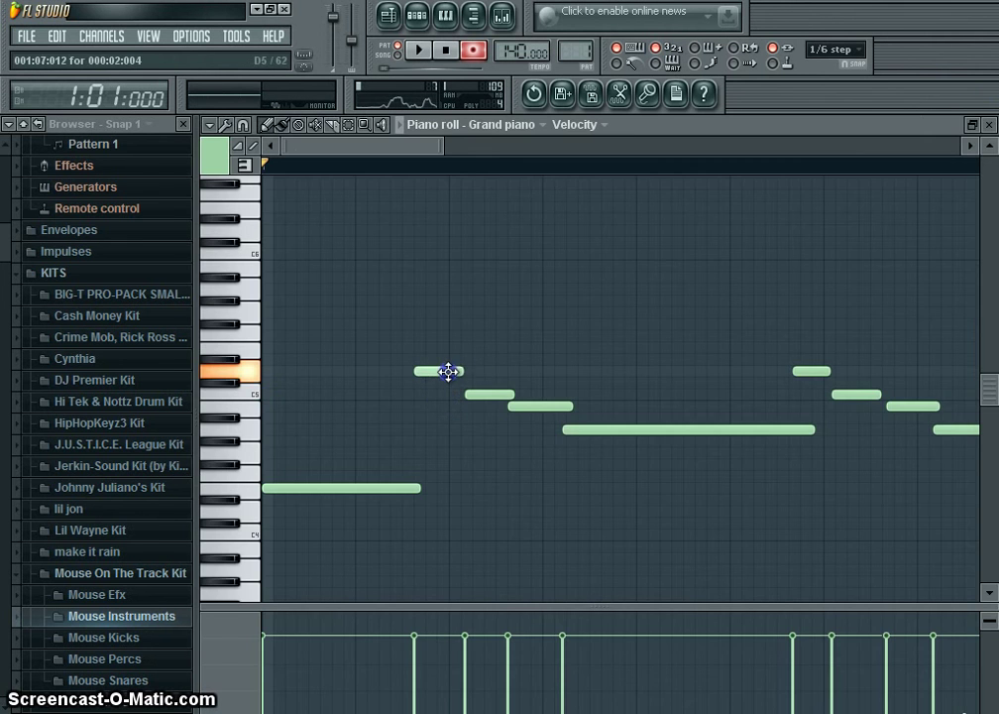
pyautogui.moveTo(448, 370); pyautogui.dragTo(484, 371)
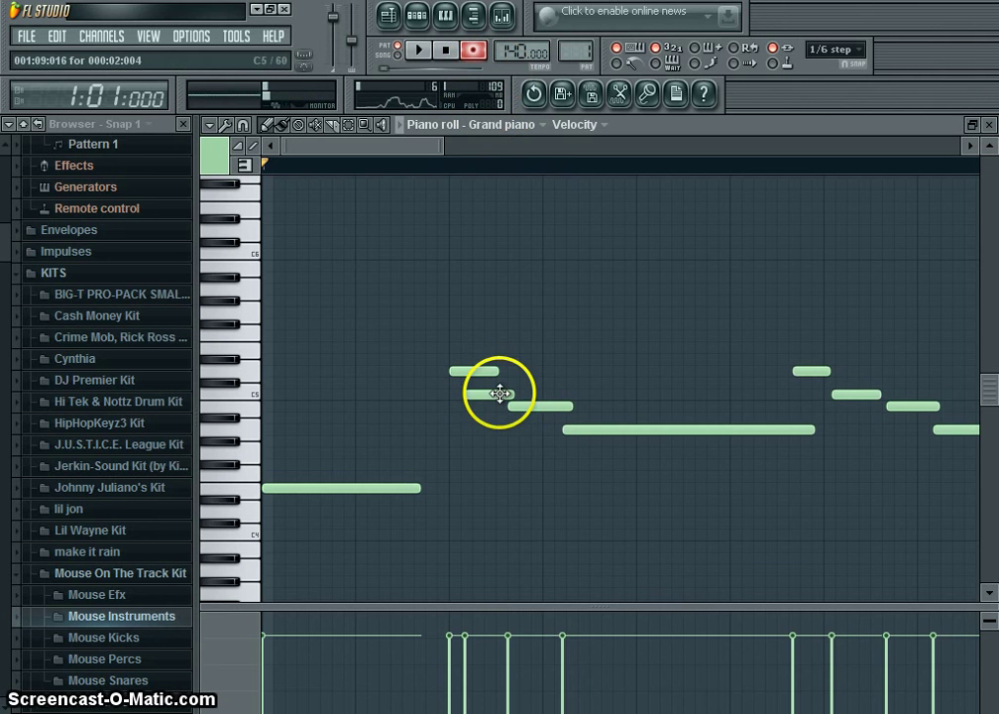
pyautogui.moveTo(498, 394); pyautogui.dragTo(623, 429)
# Disarm recording and play back the retimed piano phrase.
pyautogui.click(475, 53)
pyautogui.press('space')
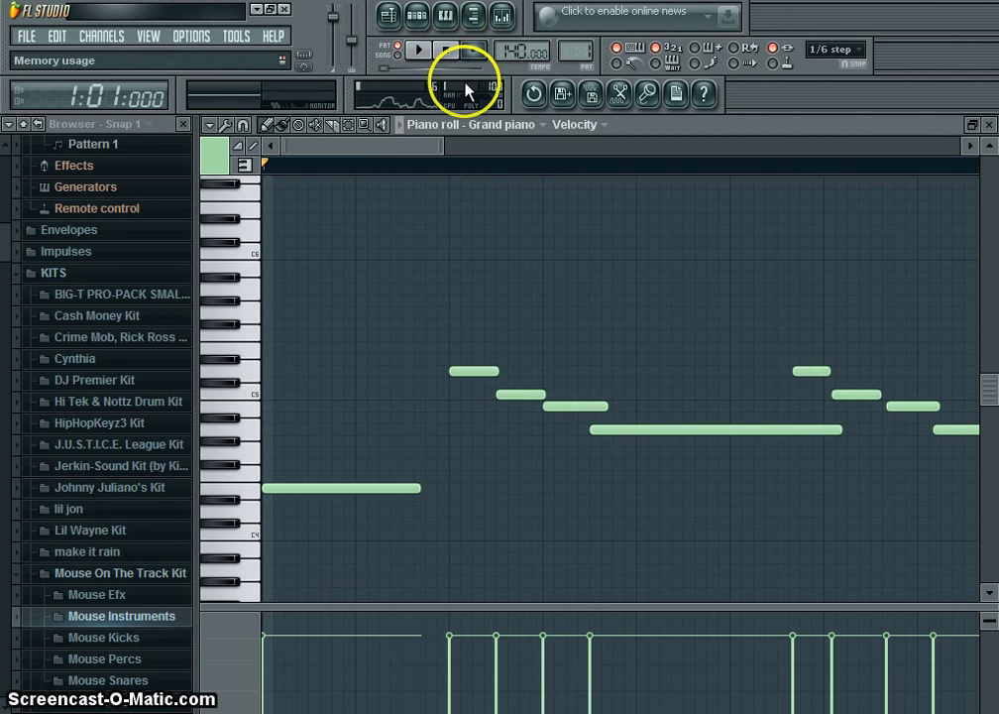
pyautogui.press('space')
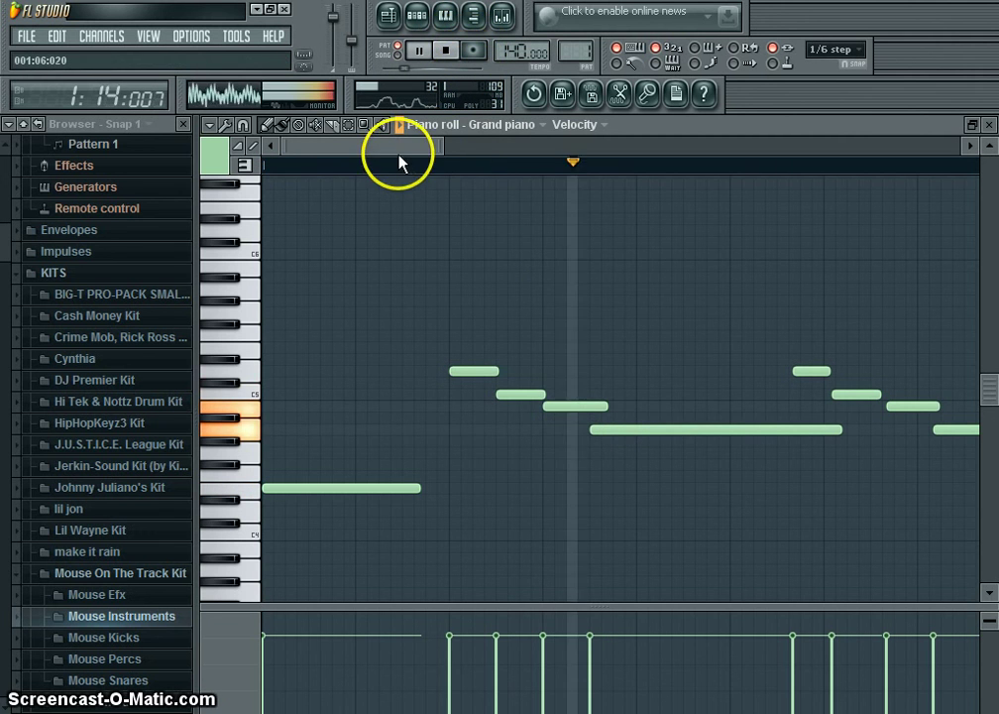
pyautogui.press('space')
# Delete the first phrase's B4 note, move the long A4 note back to step 13, and play it back.
pyautogui.rightClick(555, 409)
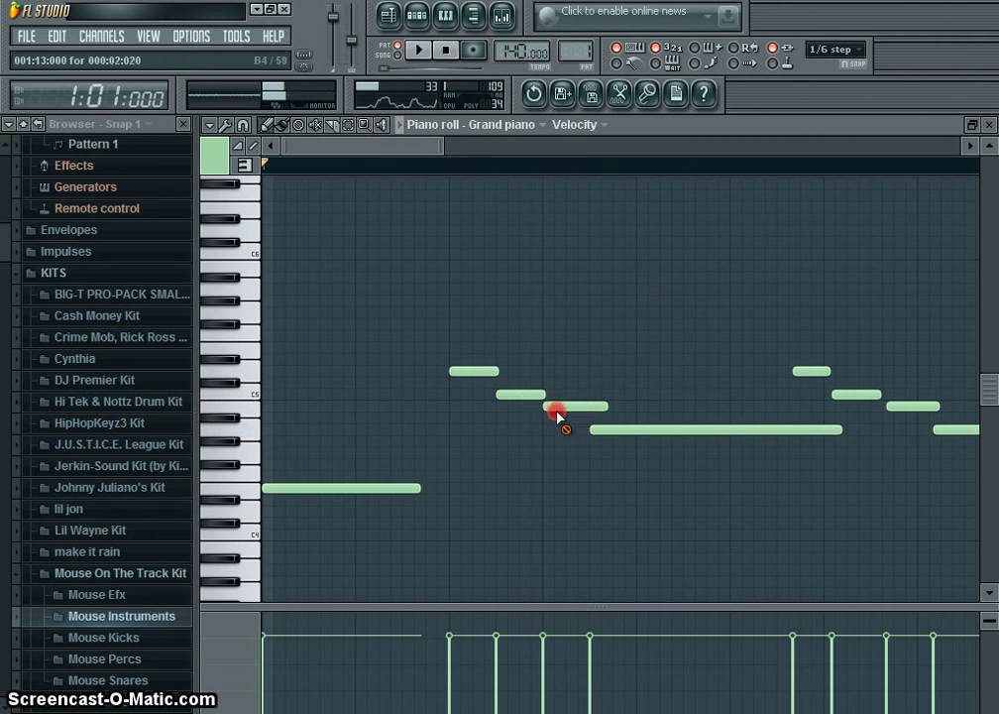
pyautogui.moveTo(622, 435); pyautogui.dragTo(591, 426)
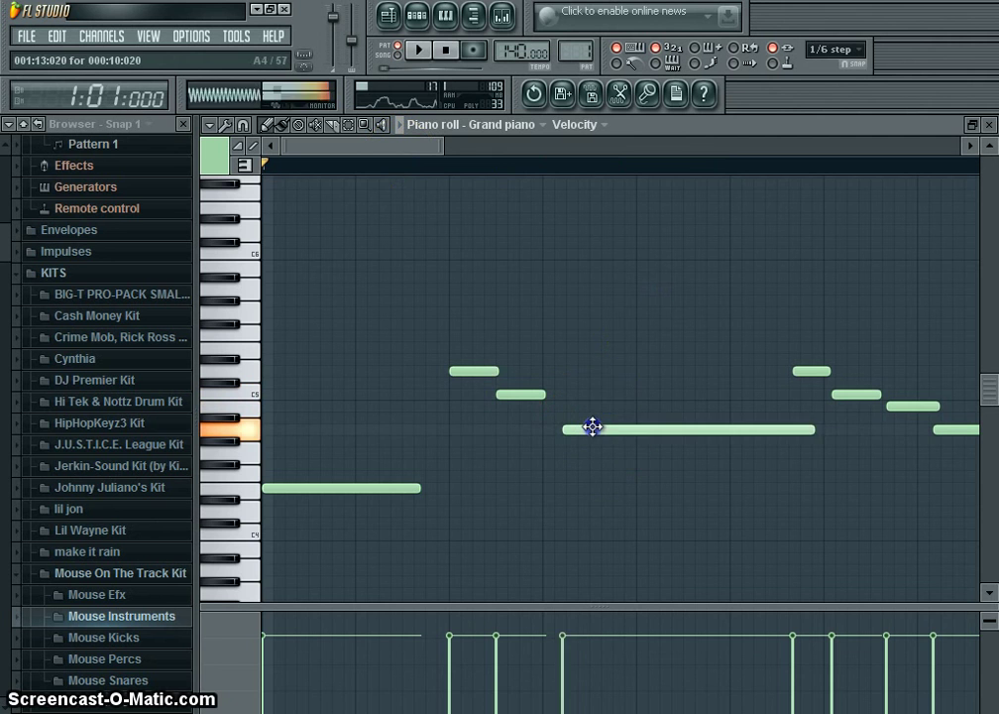
pyautogui.press('space')
pyautogui.click(422, 163)
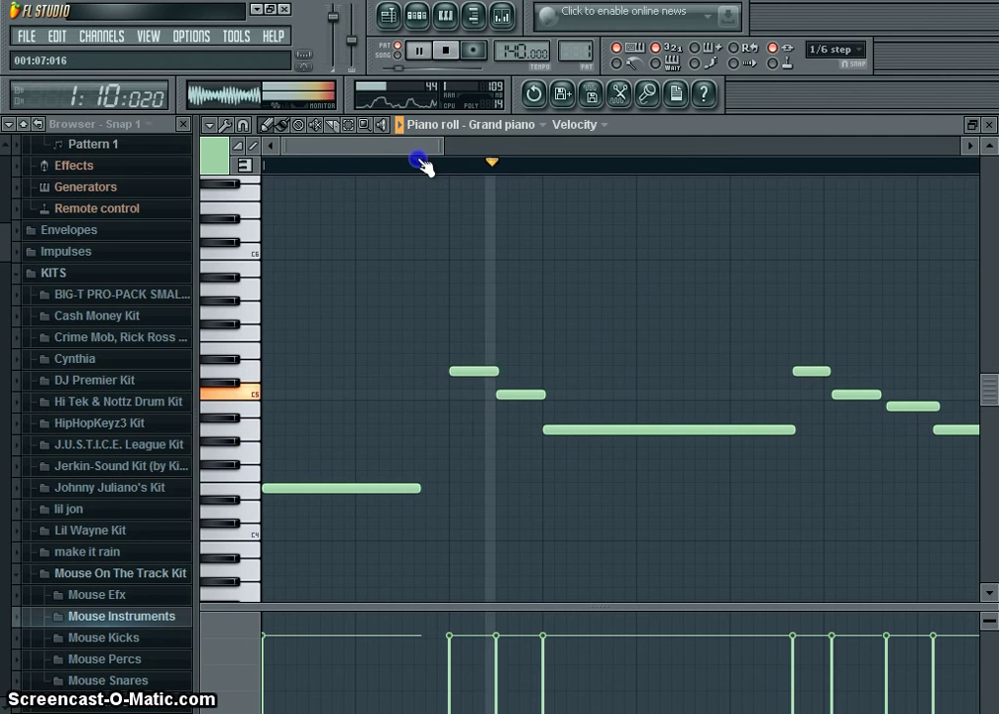
# Move the second phrase's descending notes up to E5, D5 and C5, starting on steps 25, 27 and 29.
pyautogui.moveTo(413, 160); pyautogui.dragTo(51, 149)
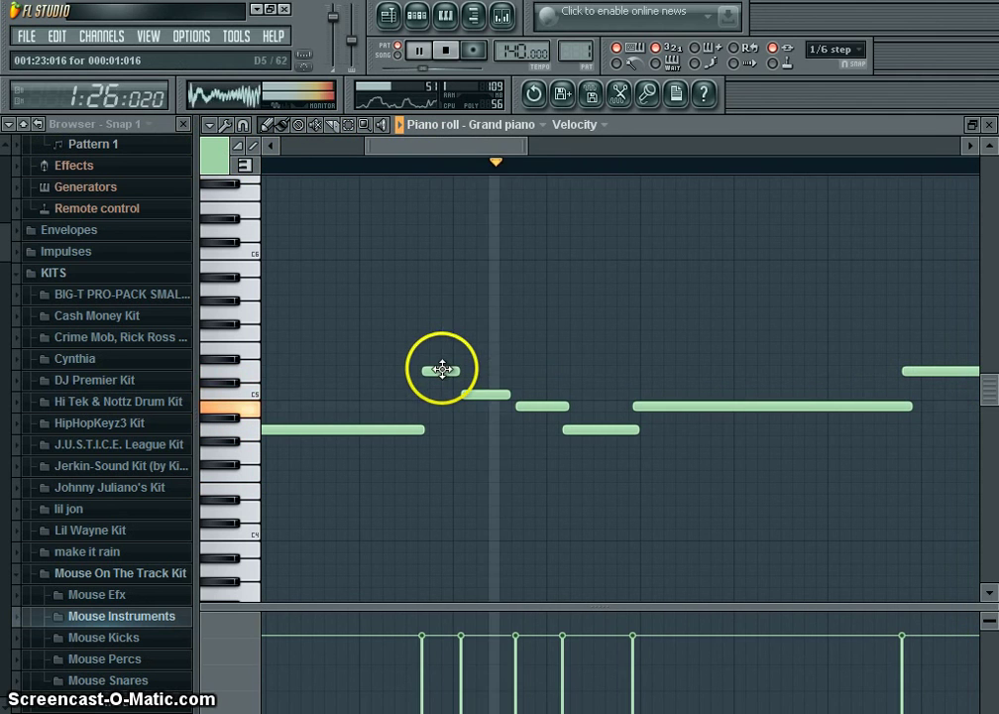
pyautogui.press('space')
pyautogui.moveTo(447, 368); pyautogui.dragTo(473, 343)
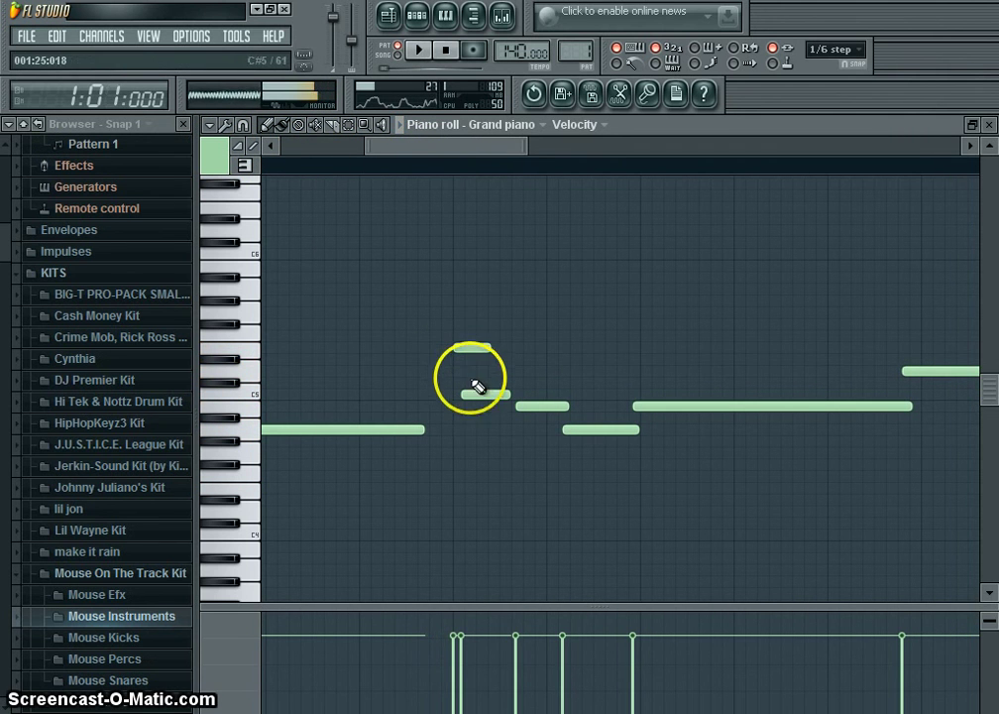
pyautogui.moveTo(476, 393)
pyautogui.mouseDown()
pyautogui.moveTo(521, 369)
pyautogui.moveTo(525, 406)
pyautogui.moveTo(567, 389)
pyautogui.mouseUp()
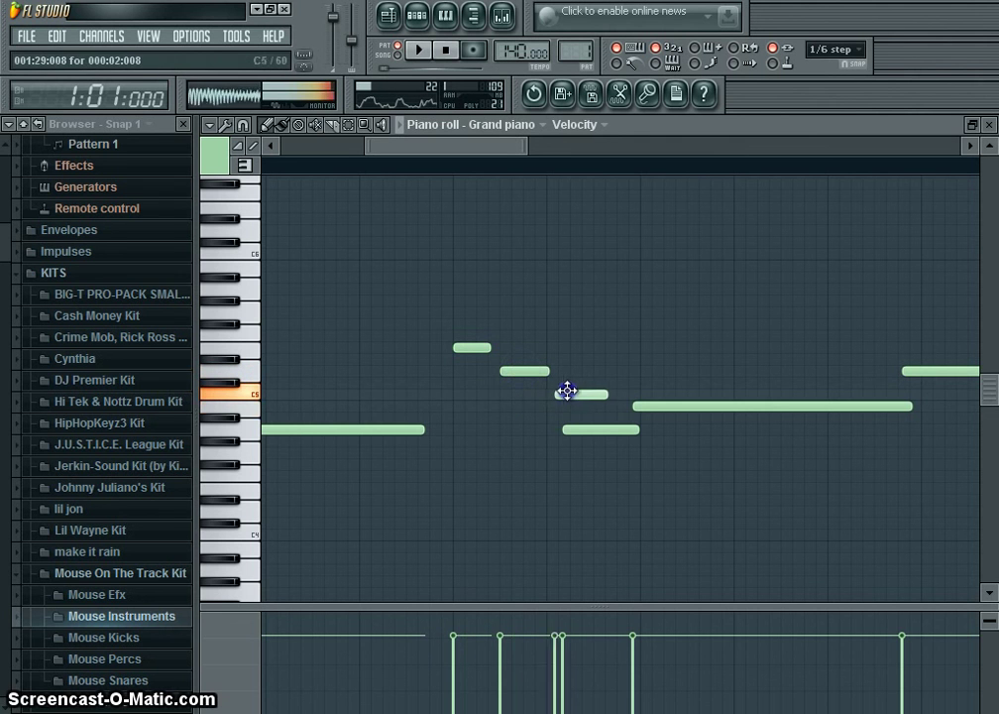
pyautogui.click(596, 427)
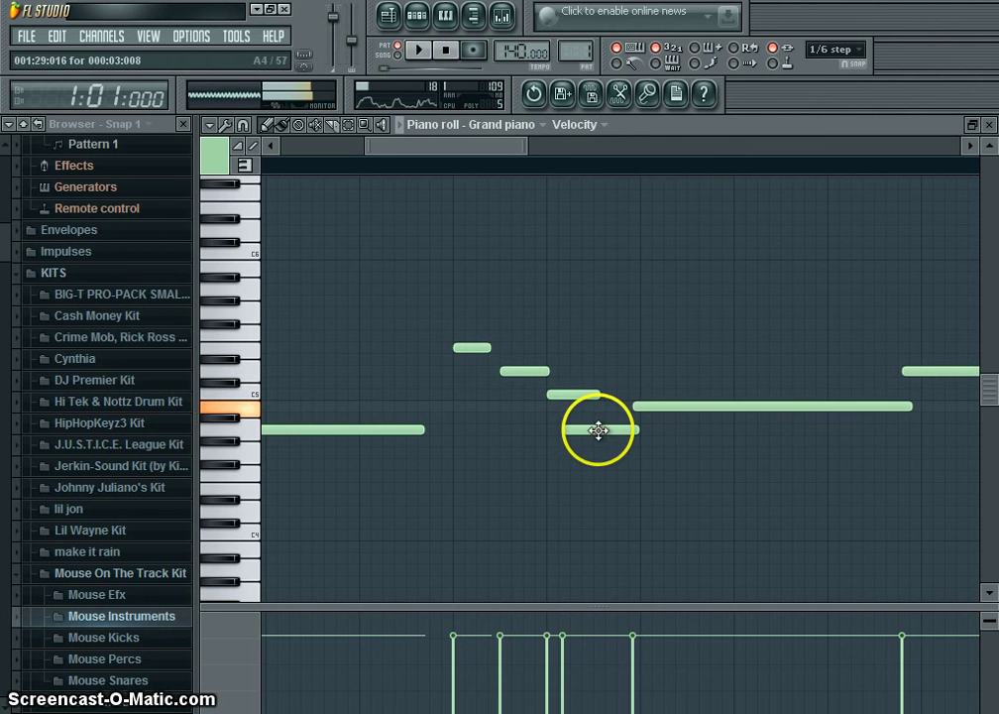
# Delete the short A4 note after the second phrase's descending run and replay that section.
pyautogui.moveTo(597, 430); pyautogui.dragTo(613, 451)
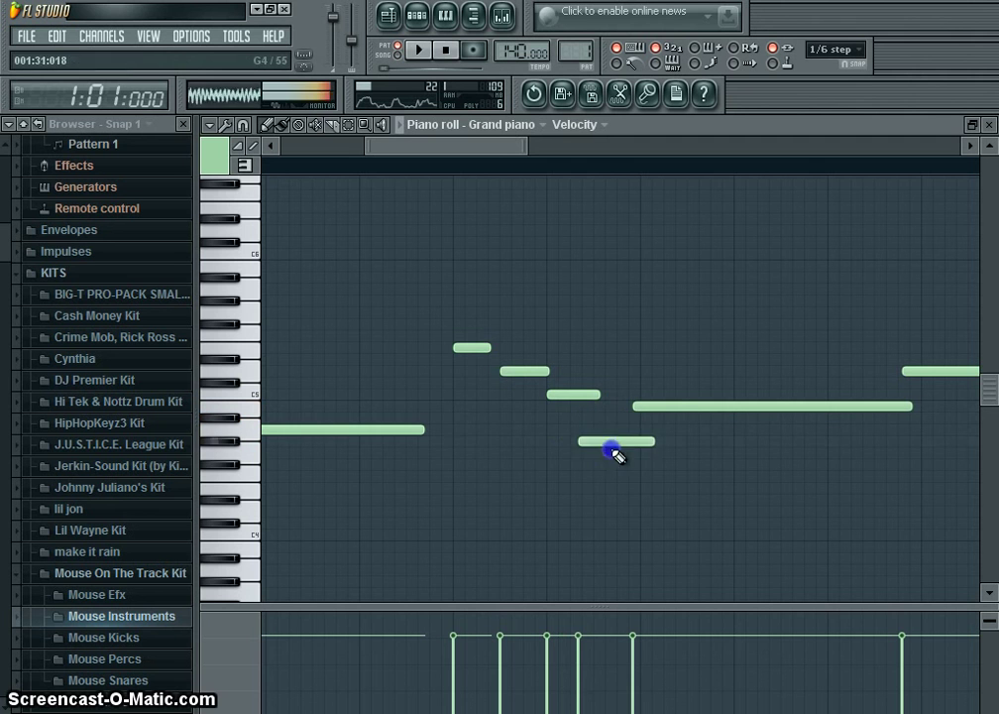
pyautogui.rightClick(610, 444)
pyautogui.click(654, 410)
pyautogui.press('space')
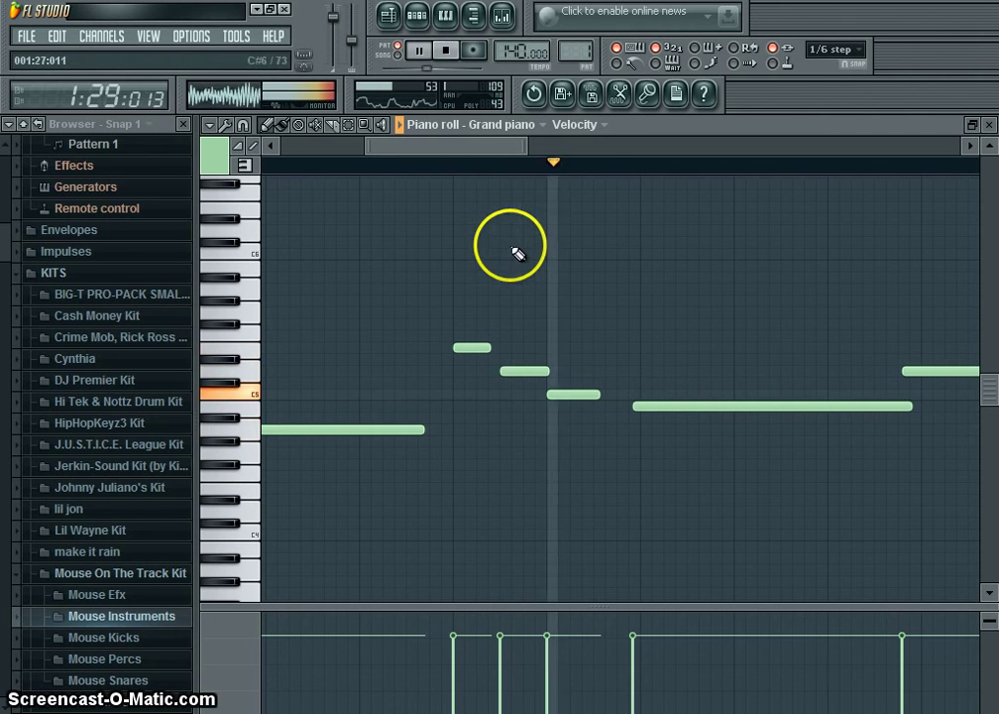
pyautogui.click(482, 161)
pyautogui.click(546, 159)
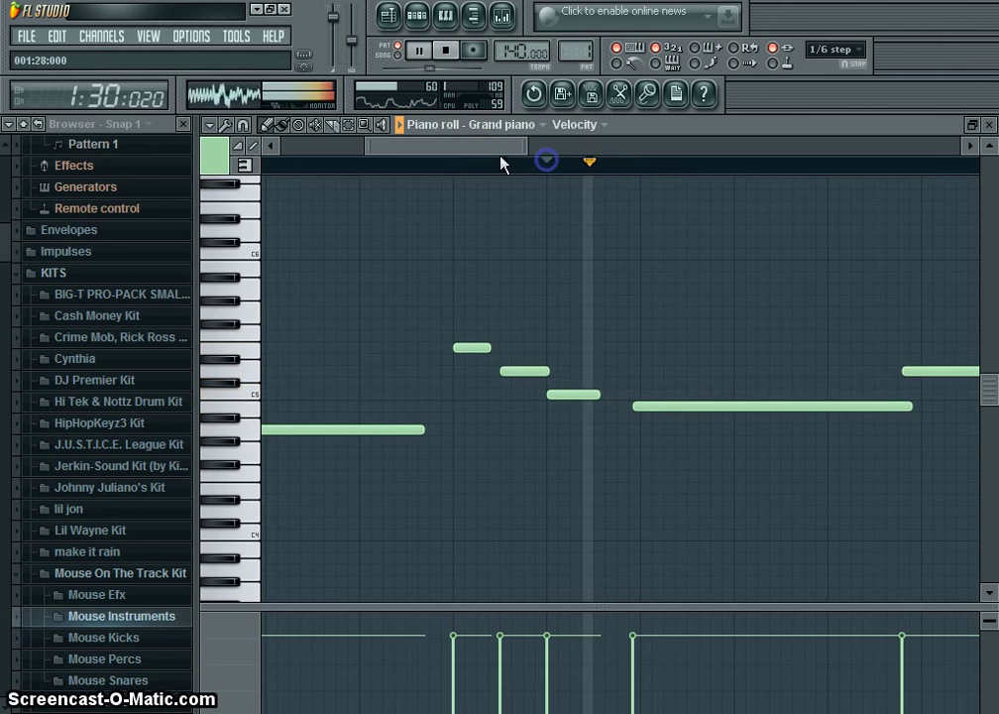
# Shift the piano's long D5 note to about step 45 and the following C5 note to step 53.
pyautogui.moveTo(479, 146); pyautogui.dragTo(591, 156)
pyautogui.moveTo(496, 368); pyautogui.dragTo(516, 373)
pyautogui.moveTo(661, 396); pyautogui.dragTo(684, 395)
pyautogui.click(742, 389)
pyautogui.press('space')
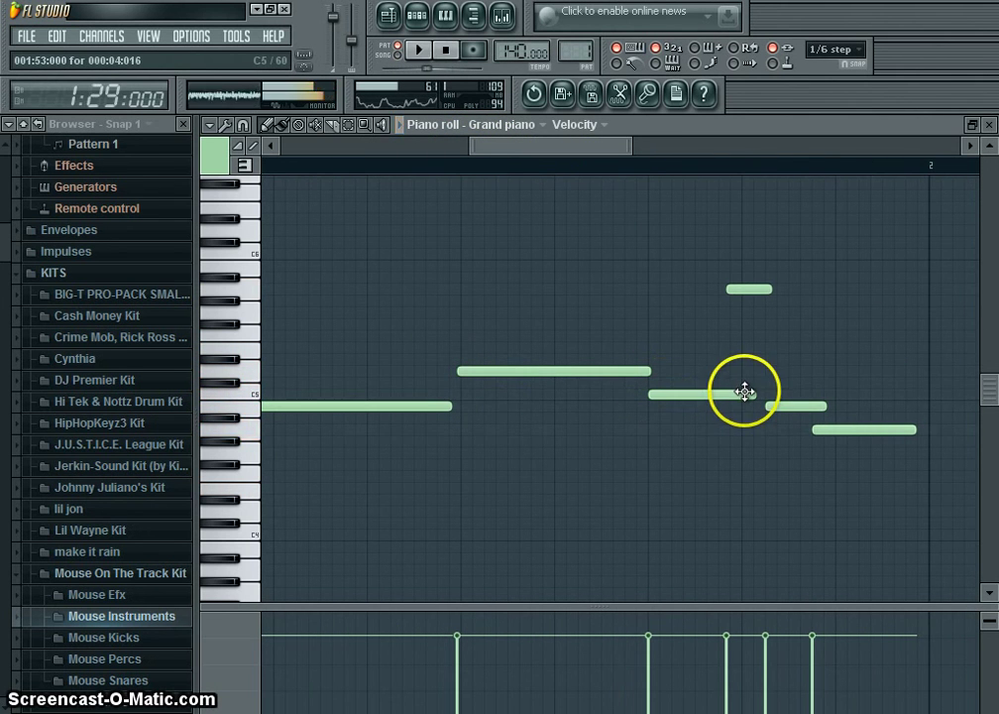
# Add a two-step D5 note at step 57 and delete the high A5 note above it.
pyautogui.click(744, 370)
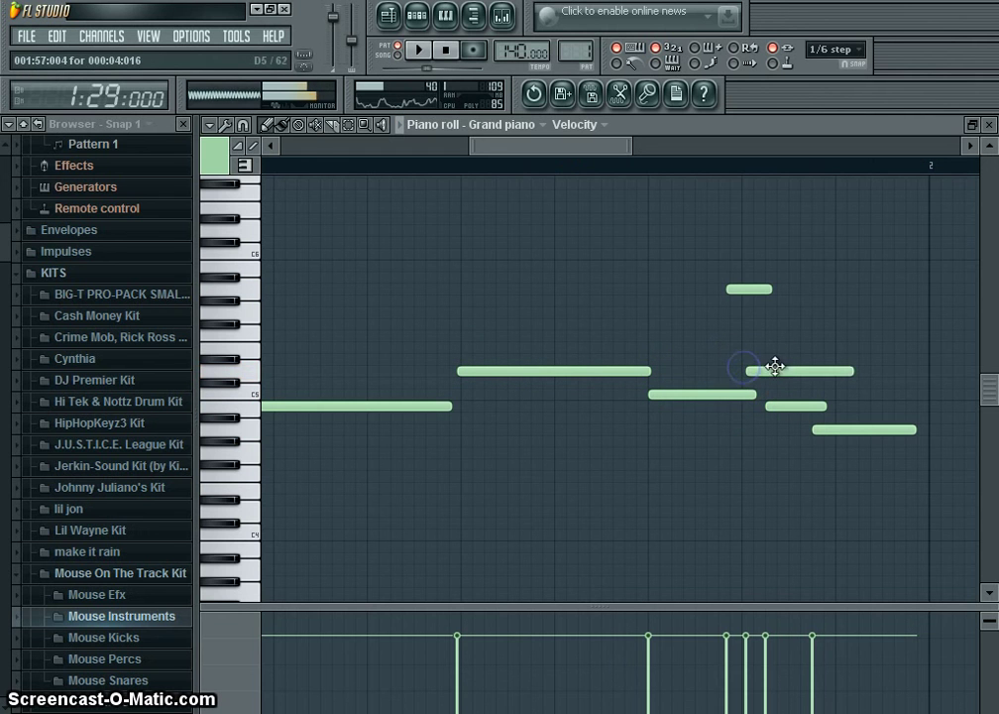
pyautogui.moveTo(772, 371); pyautogui.dragTo(777, 371)
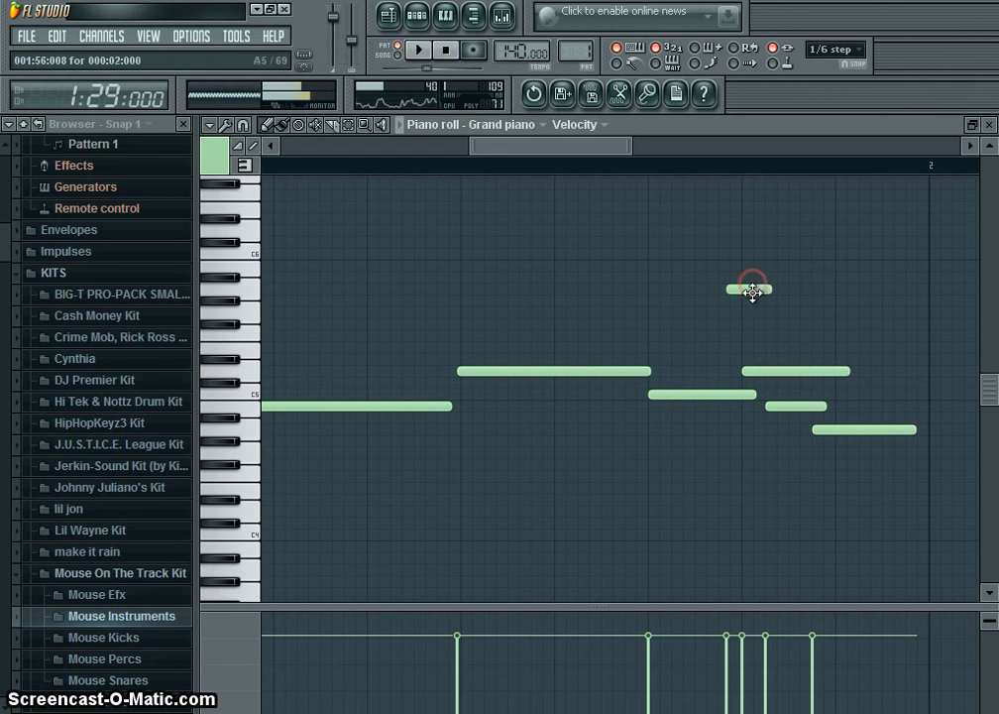
pyautogui.rightClick(752, 289)
pyautogui.click(840, 373)
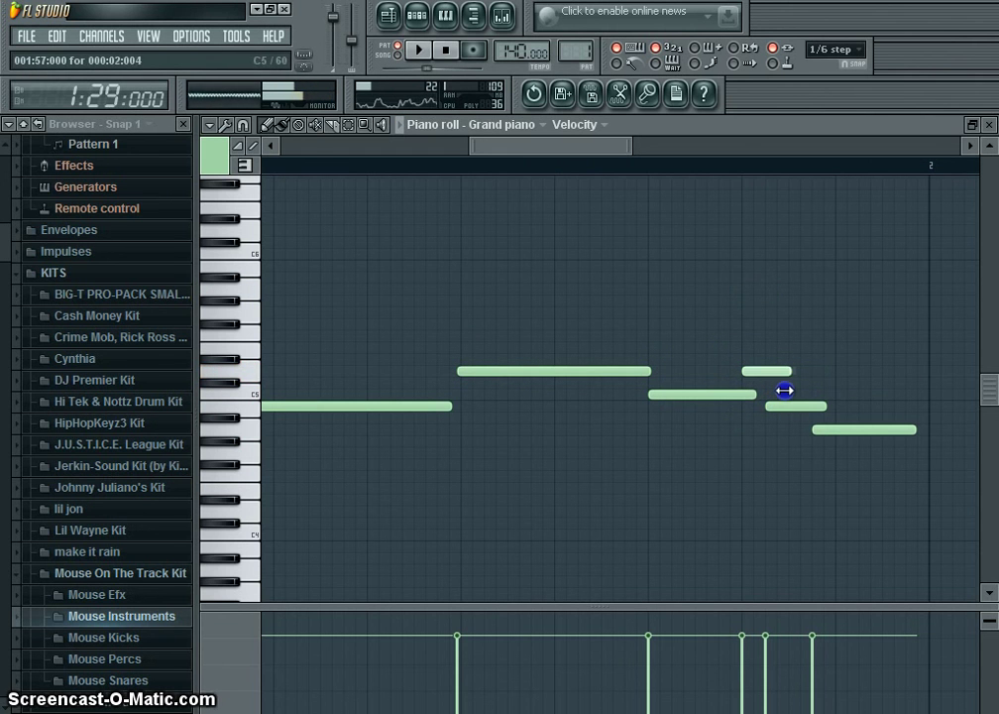
# Move the final B4 and A4 notes to steps 59 and 61, fit them to the bar's end, and play the melody.
pyautogui.moveTo(774, 411); pyautogui.dragTo(797, 408)
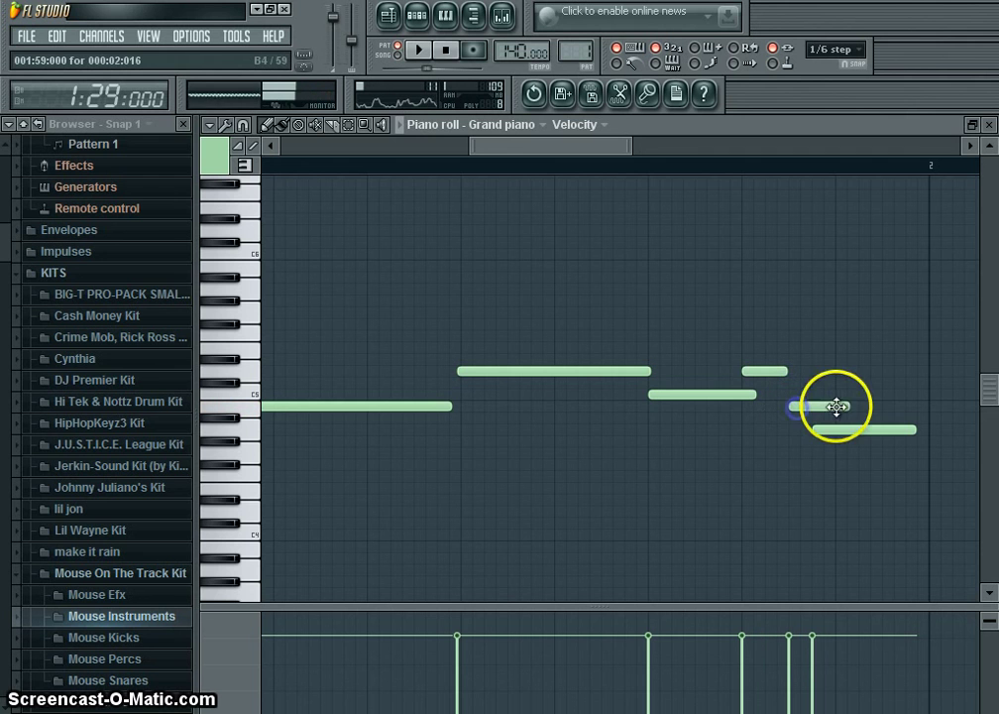
pyautogui.moveTo(854, 426); pyautogui.dragTo(929, 441)
pyautogui.press('space')
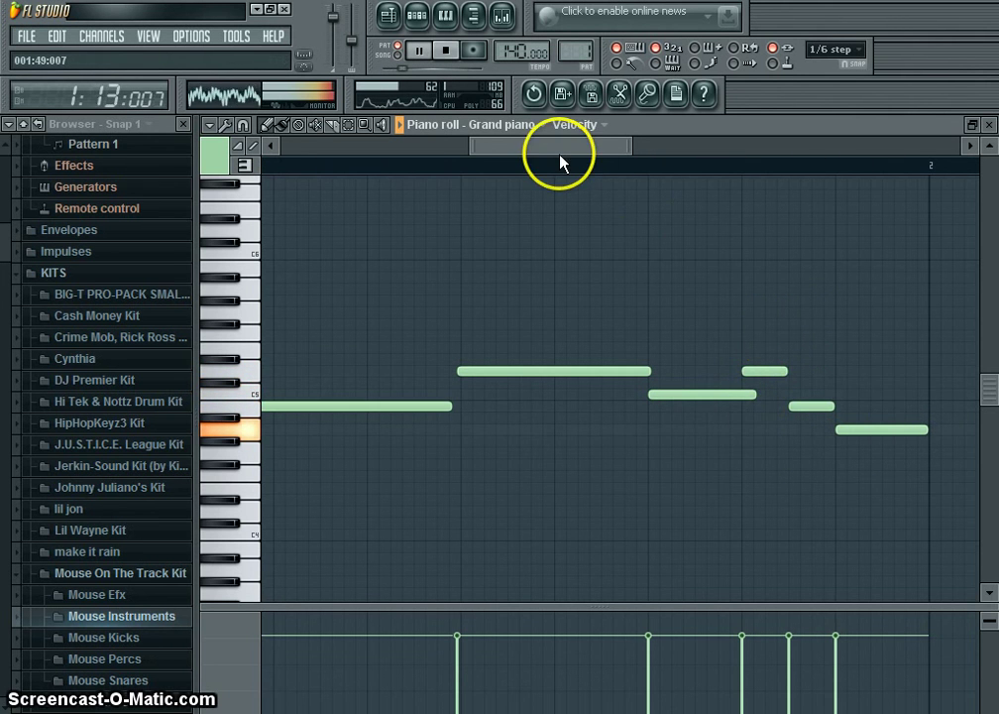
pyautogui.moveTo(561, 151); pyautogui.dragTo(118, 172)
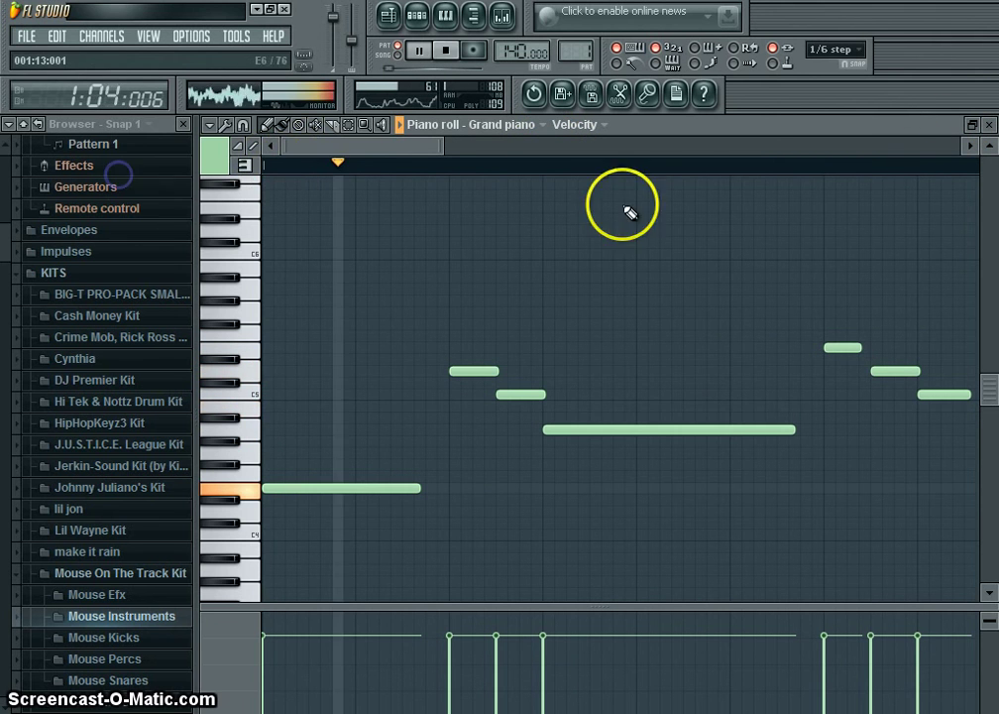
# Close the piano roll and raise the Zaytoven Sytrus square synth channel's volume while the beat plays.
pyautogui.click(988, 124)
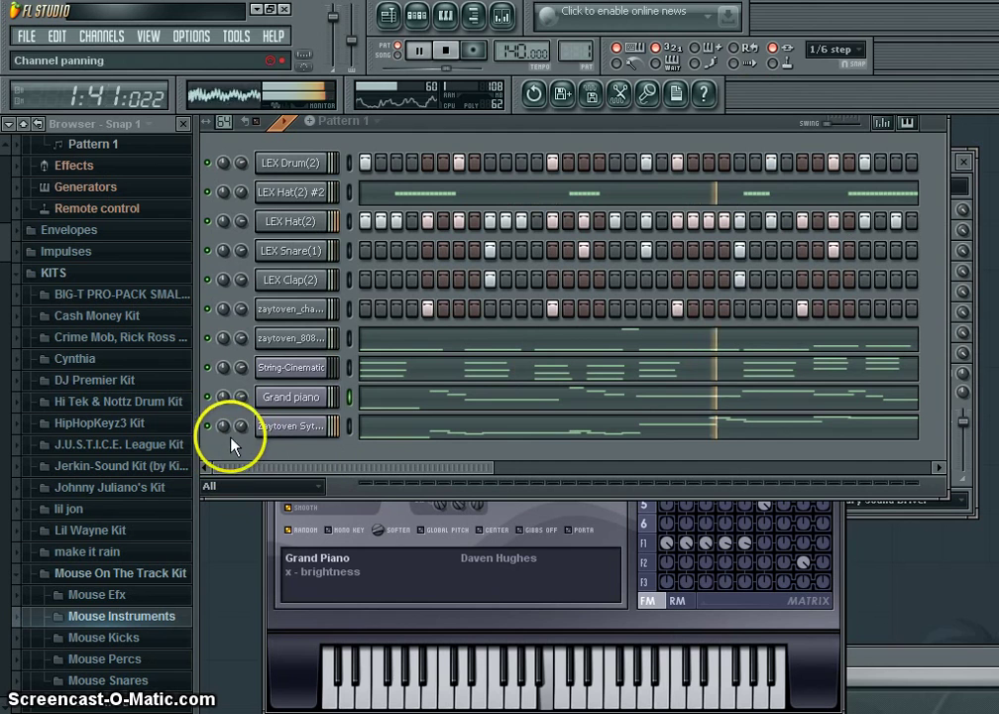
pyautogui.moveTo(239, 426)
pyautogui.mouseDown()
pyautogui.moveTo(239, 460)
pyautogui.moveTo(239, 407)
pyautogui.mouseUp()
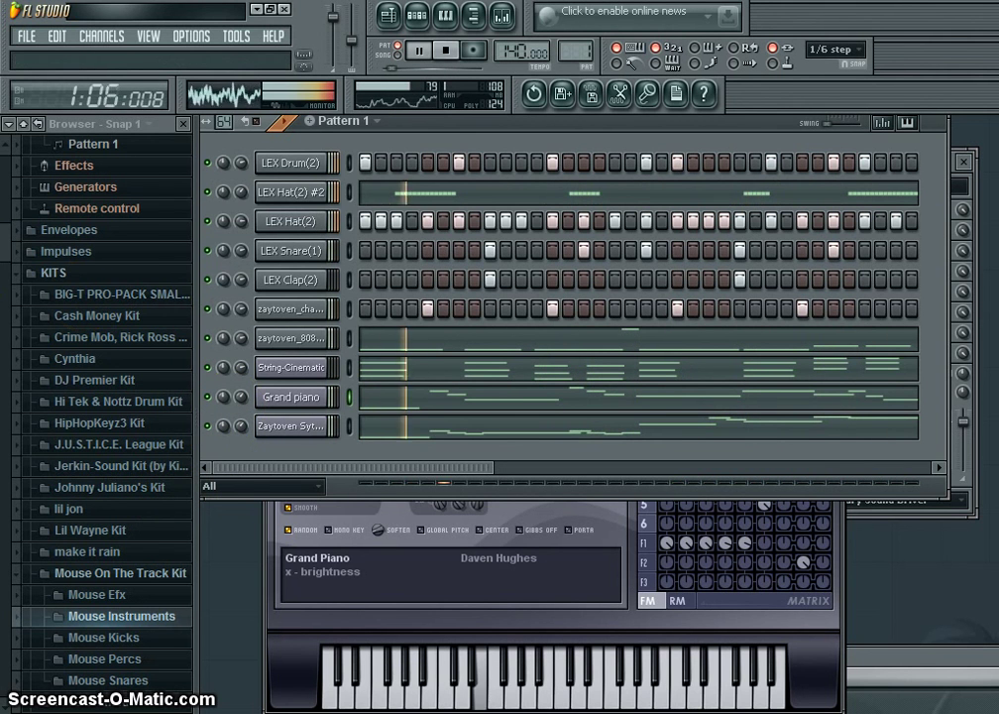
# Collapse the KITS folder in the browser and stop playback.
pyautogui.moveTo(5, 243); pyautogui.dragTo(5, 240)
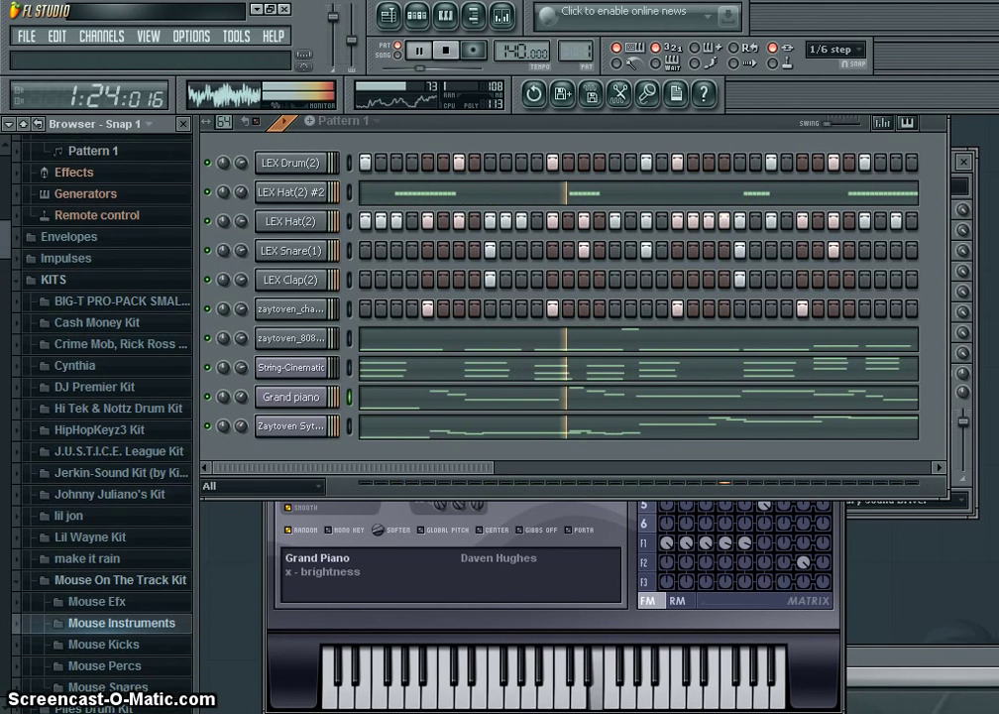
pyautogui.scroll(2, 100, 416)
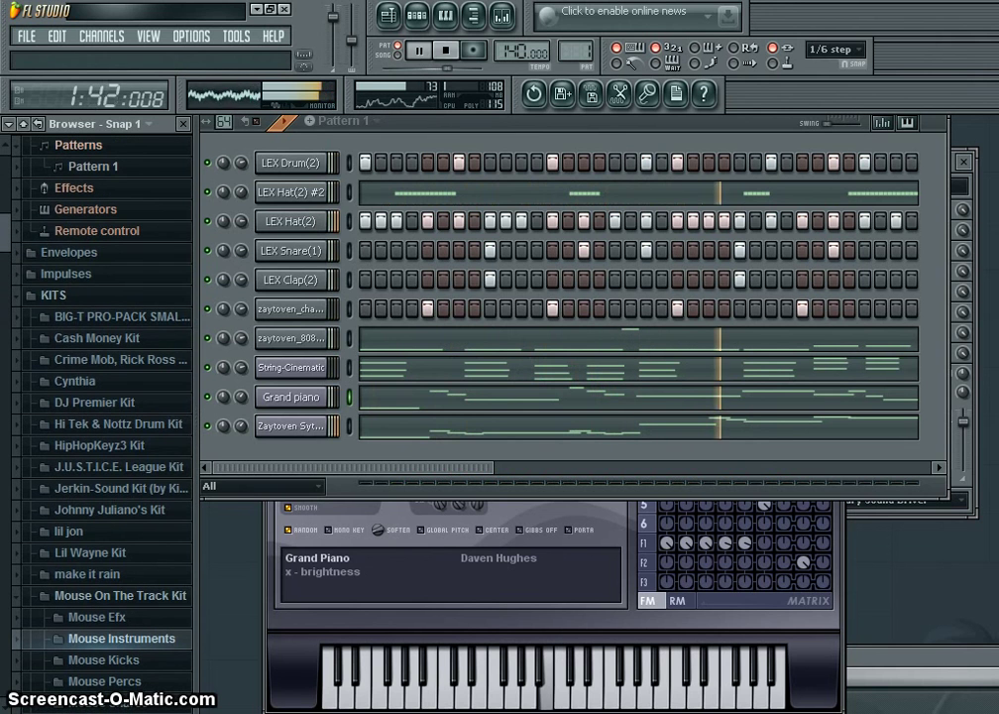
pyautogui.click(89, 293)
pyautogui.press('space')
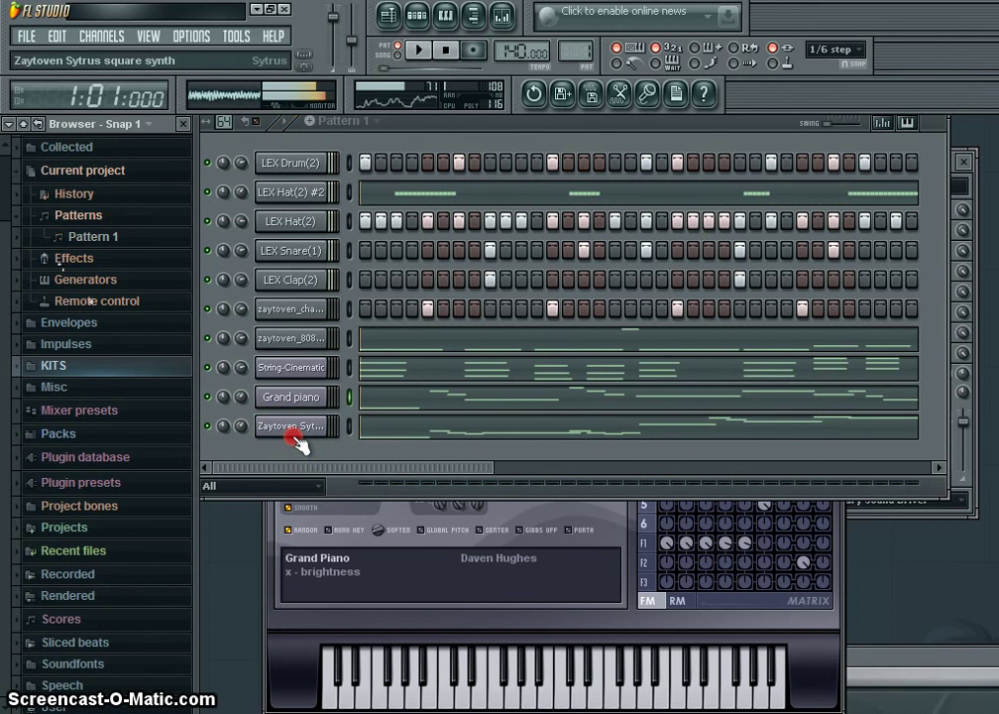
# Insert another Sytrus channel and load its Trumpet preset.
pyautogui.rightClick(290, 426)
pyautogui.moveTo(411, 612)
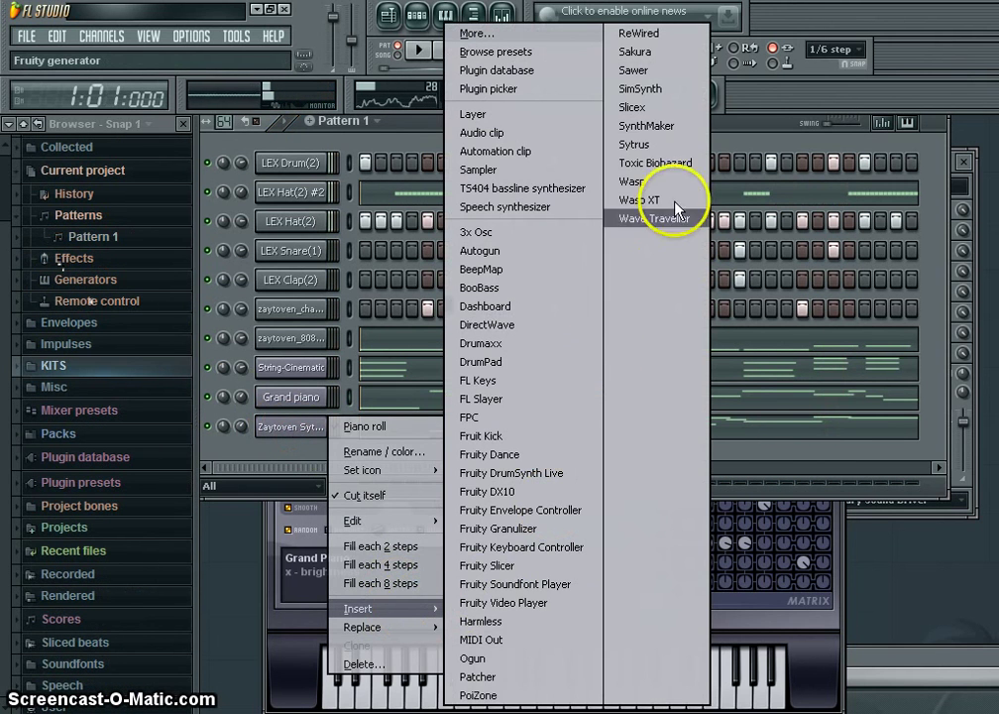
pyautogui.click(658, 156)
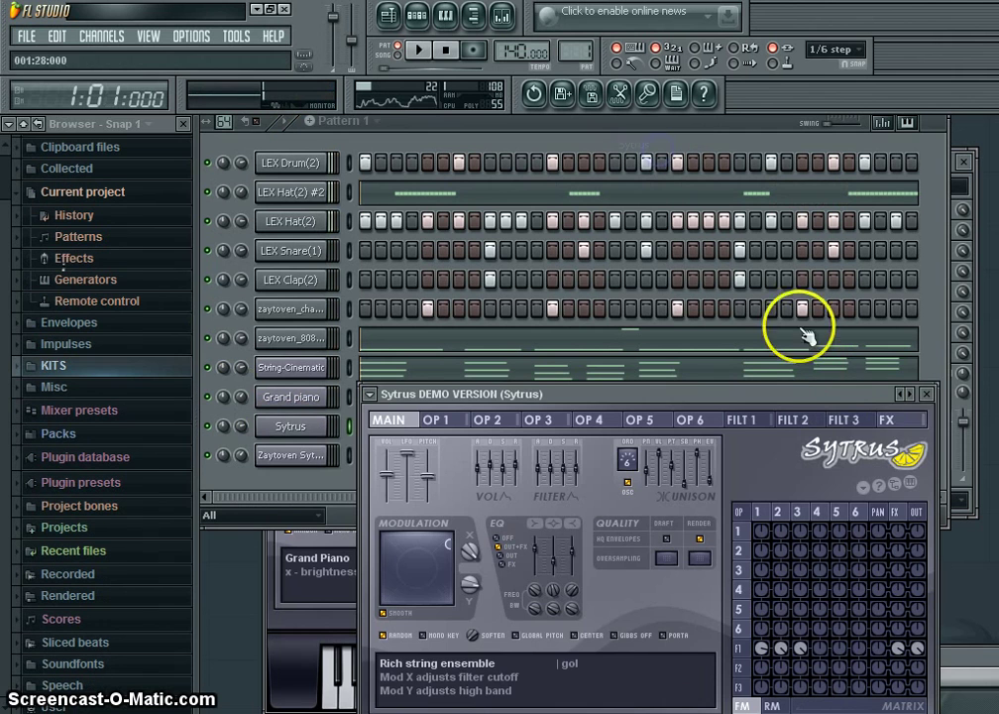
pyautogui.click(901, 395)
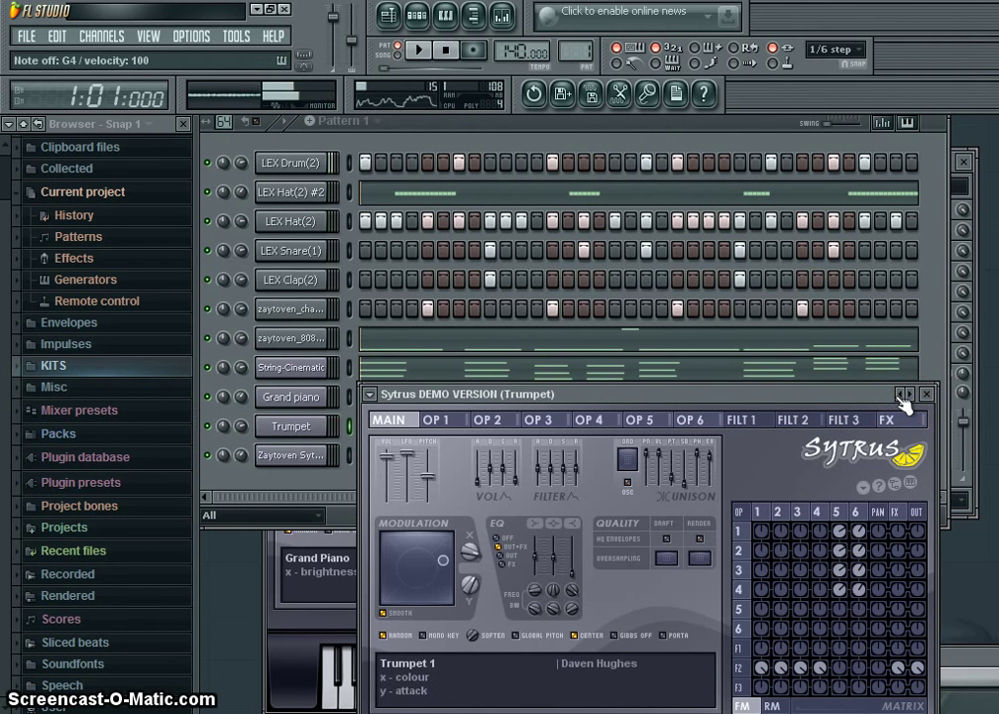
# Rehearse trumpet notes over the playing beat, moving the Sytrus window so its whole interface is visible.
pyautogui.press('space')
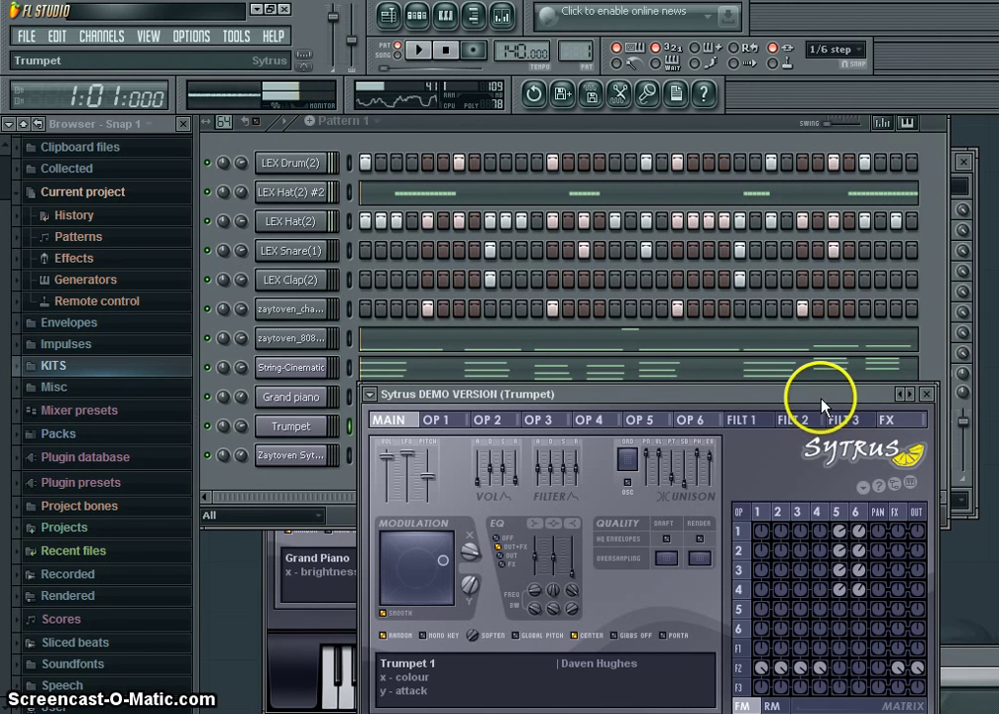
pyautogui.moveTo(825, 401); pyautogui.dragTo(729, 215)
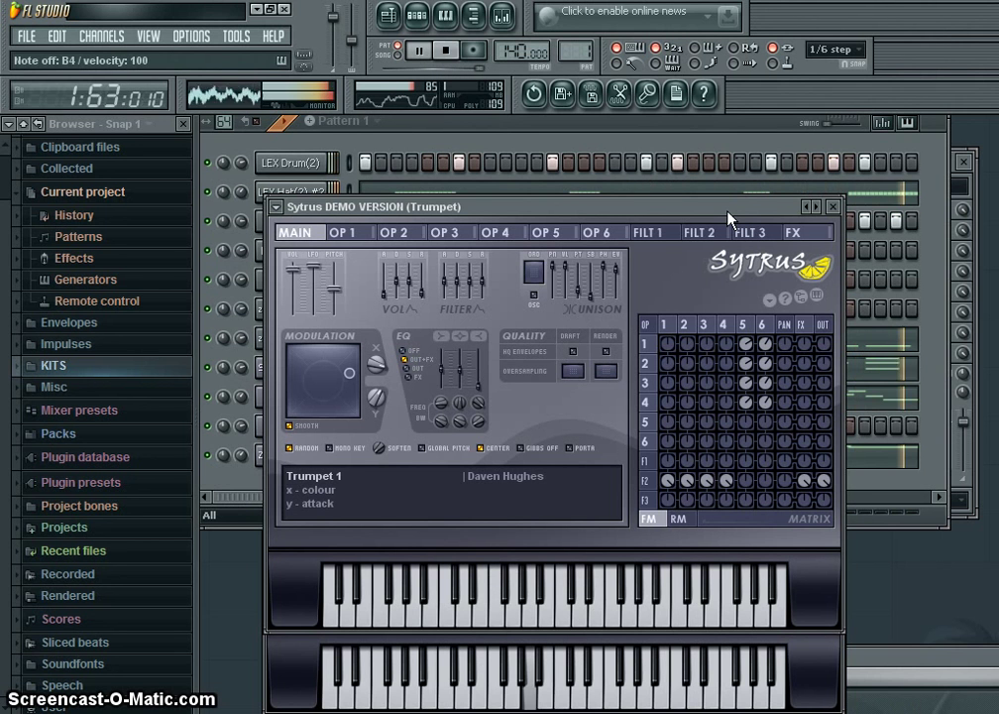
pyautogui.press('space')
# Arm recording for Automation & score to capture the trumpet part.
pyautogui.click(678, 91)
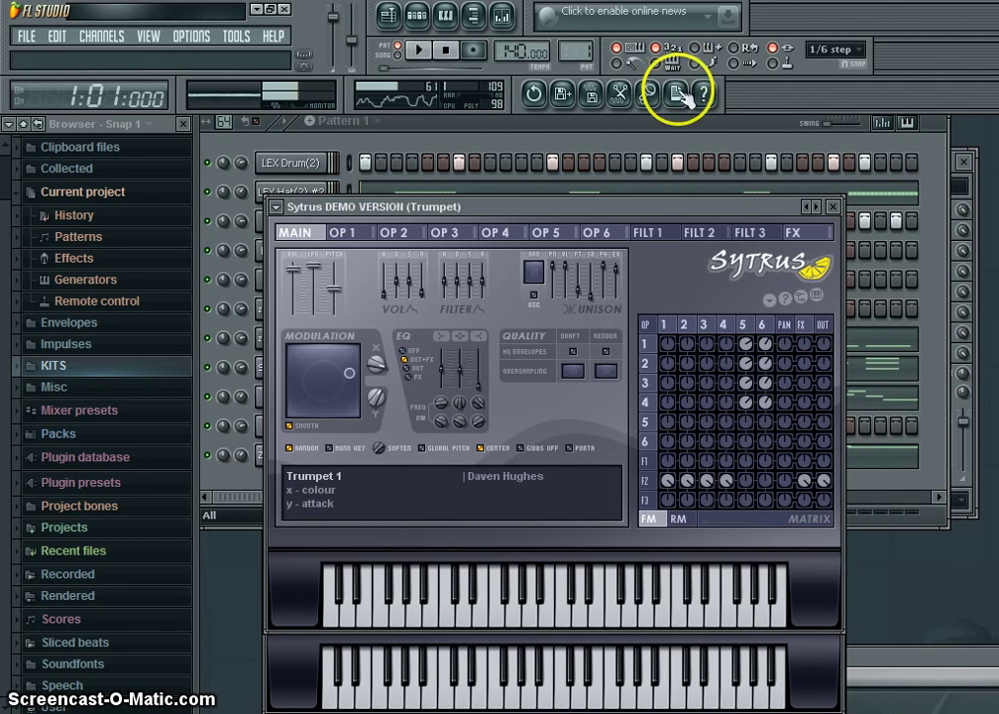
pyautogui.click(473, 51)
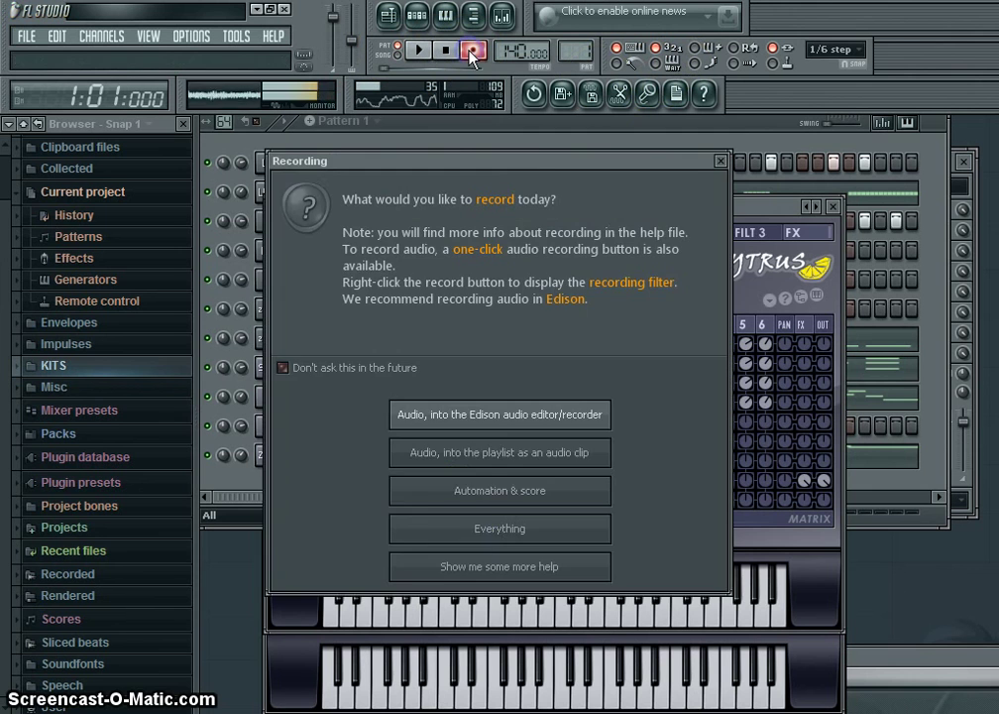
pyautogui.click(485, 496)
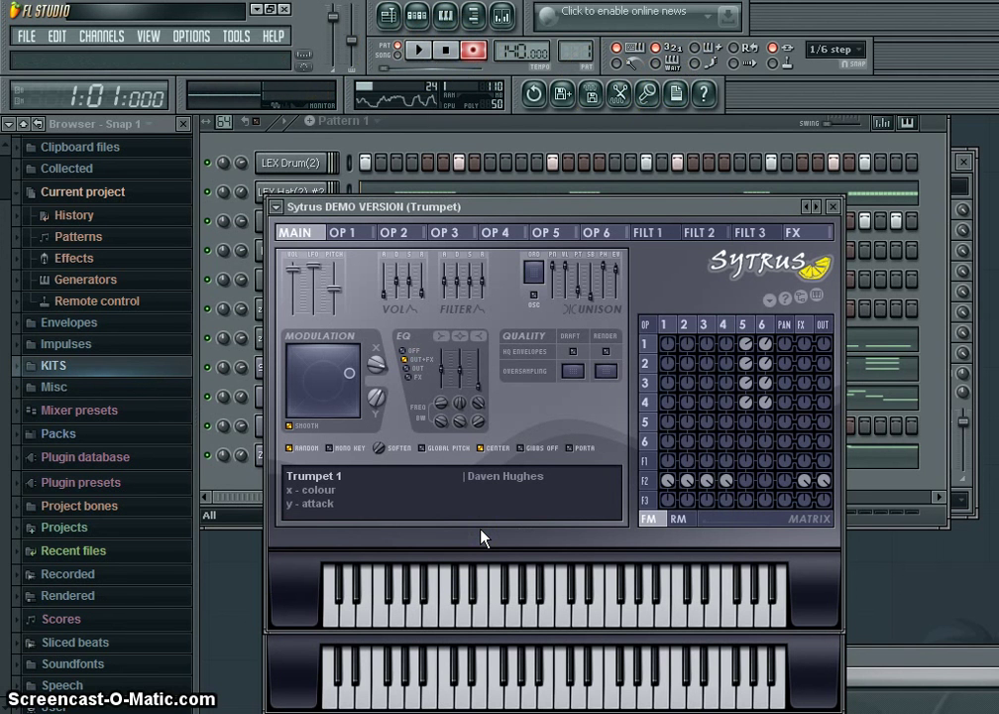
pyautogui.press('space')
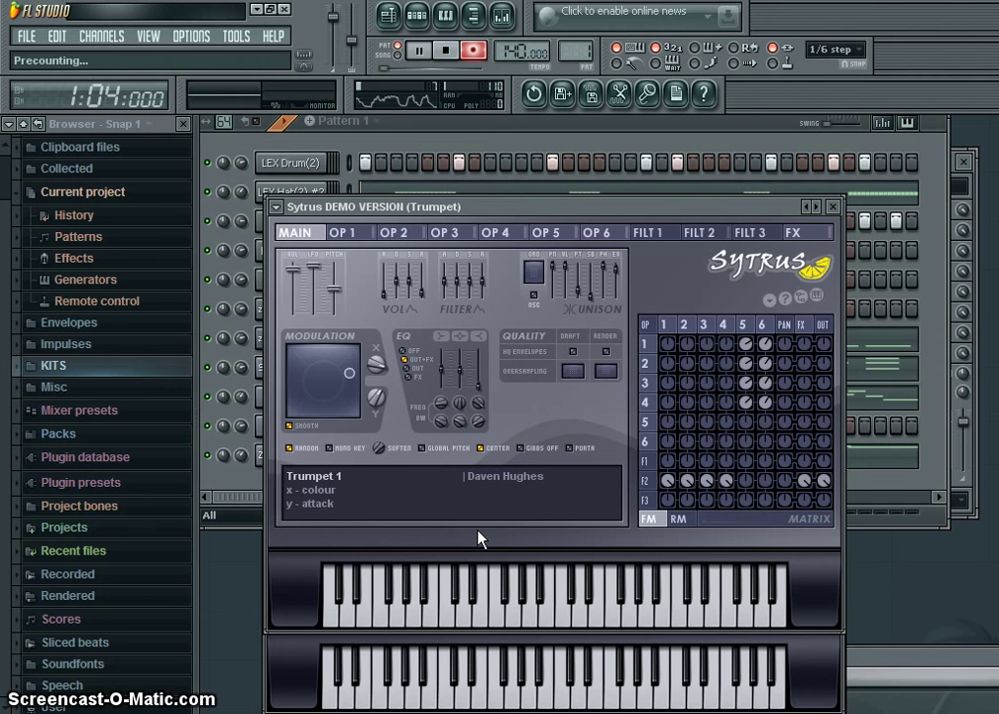
pyautogui.press('v')
pyautogui.press('n')
pyautogui.press(',')
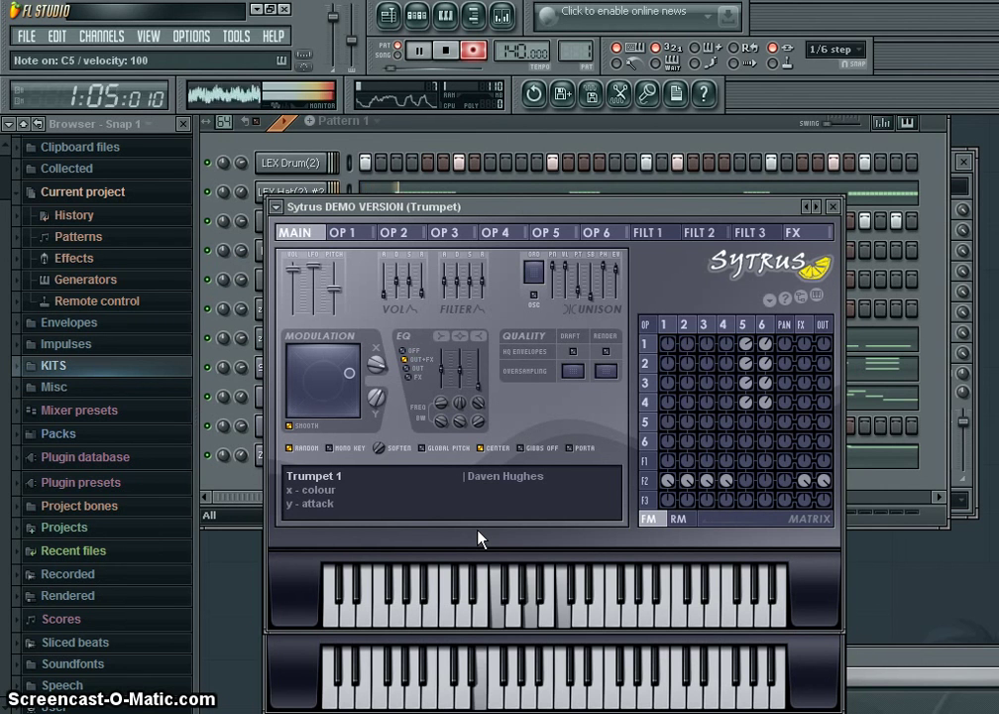
pyautogui.press('space')
# Record a sequence of three-note trumpet chords over the full pattern after the precount, ending the take at the pattern's end.
pyautogui.press('space')
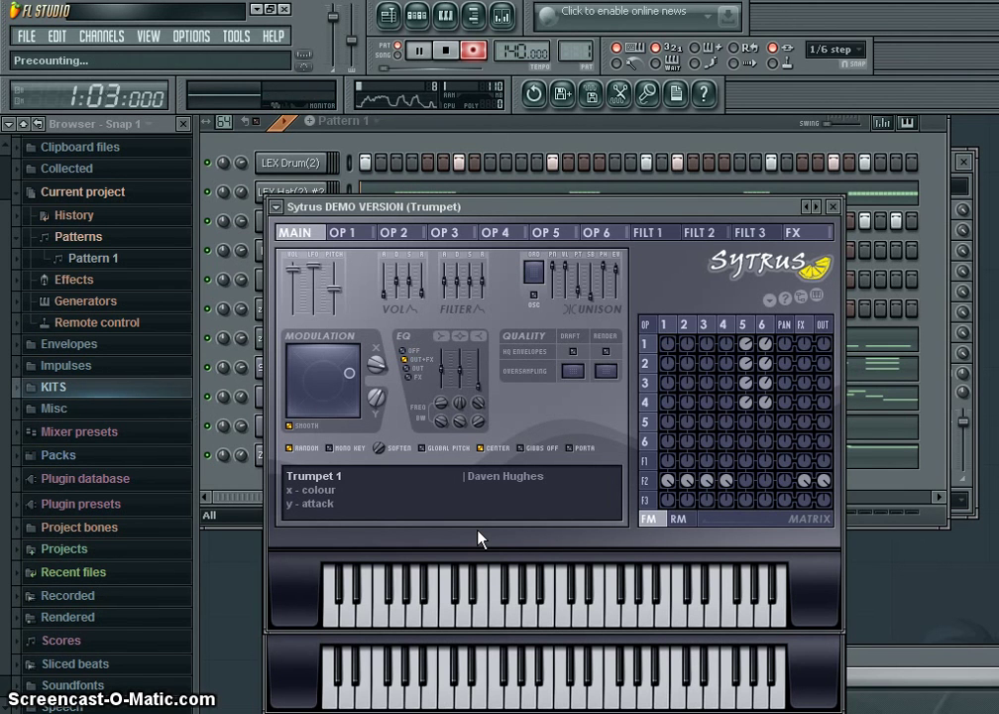
pyautogui.press(',')
pyautogui.press('b')
pyautogui.press('c')
pyautogui.press('m')
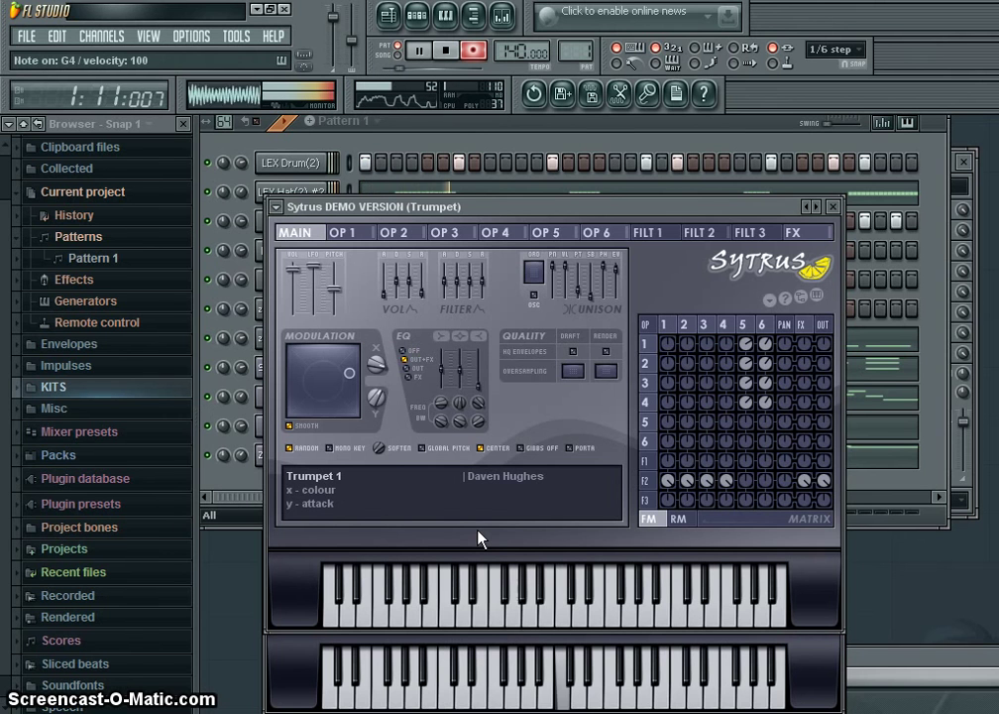
pyautogui.press('c')
pyautogui.press('m')
pyautogui.press(',')
pyautogui.press('b')
pyautogui.press('v')
pyautogui.press(',')
pyautogui.press('n')
pyautogui.press('v')
pyautogui.press('n')
pyautogui.press(',')
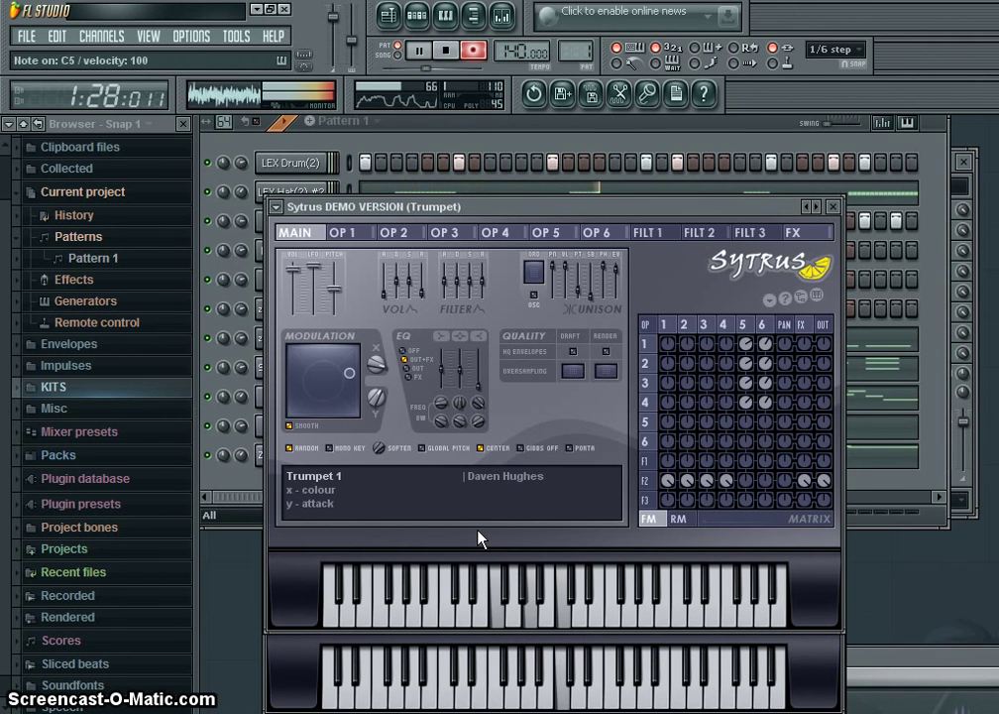
pyautogui.press('.')
pyautogui.press('n')
pyautogui.press('v')
pyautogui.press('/')
pyautogui.press('m')
pyautogui.press('b')
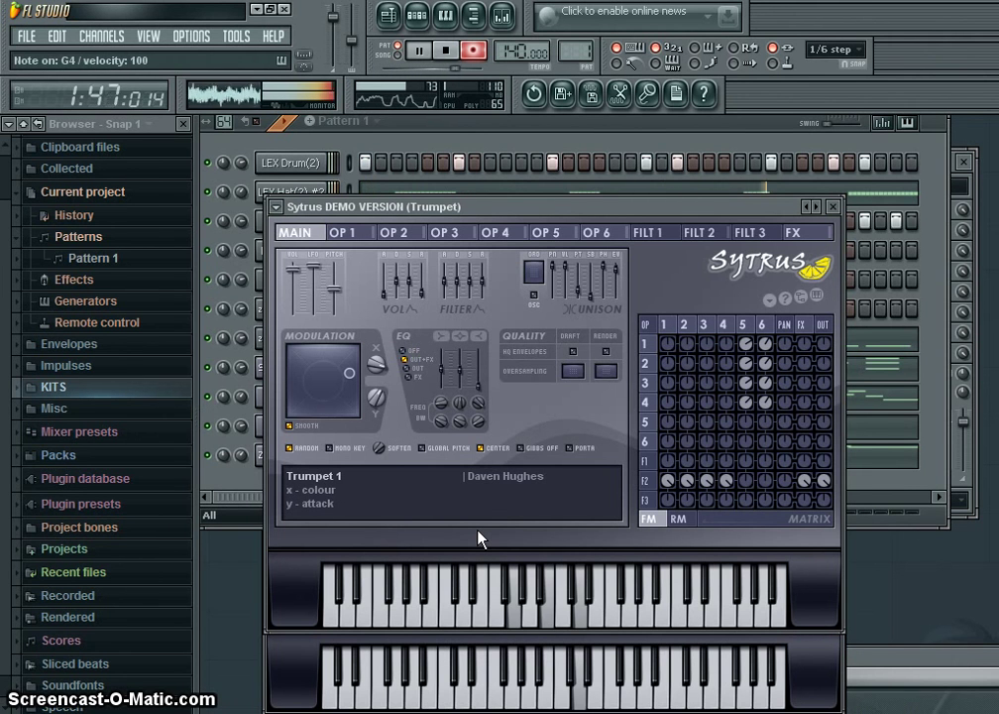
pyautogui.press('/')
pyautogui.press('b')
pyautogui.press('m')
pyautogui.press('/')
pyautogui.press('space')
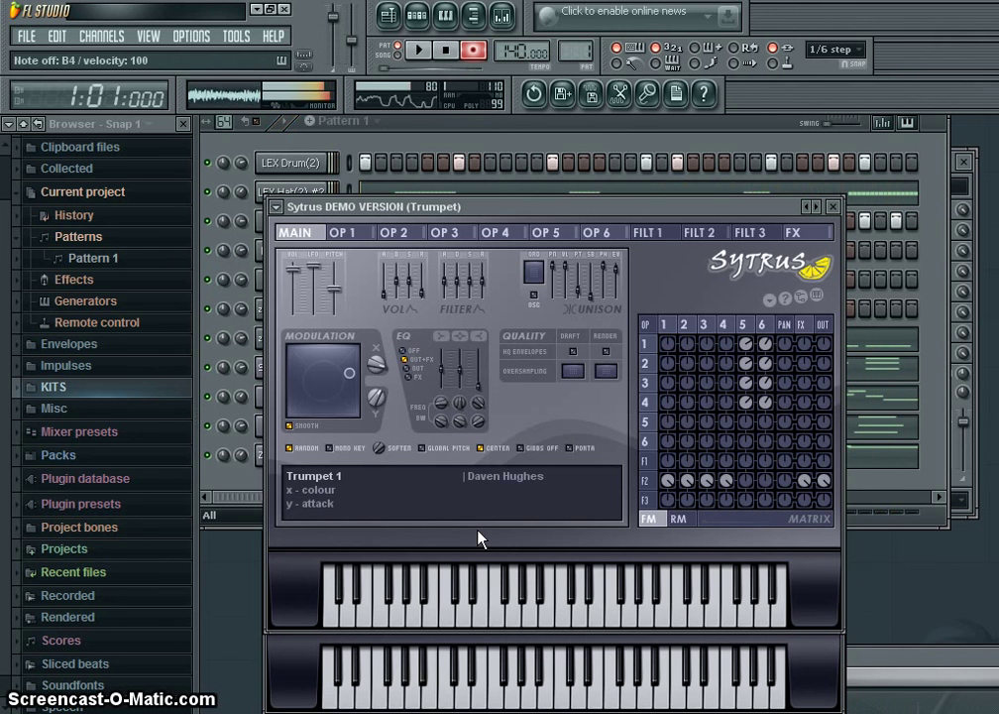
# Open the Trumpet channel's piano roll and shift the second chord's three notes so they all start at step 13.
pyautogui.click(833, 206)
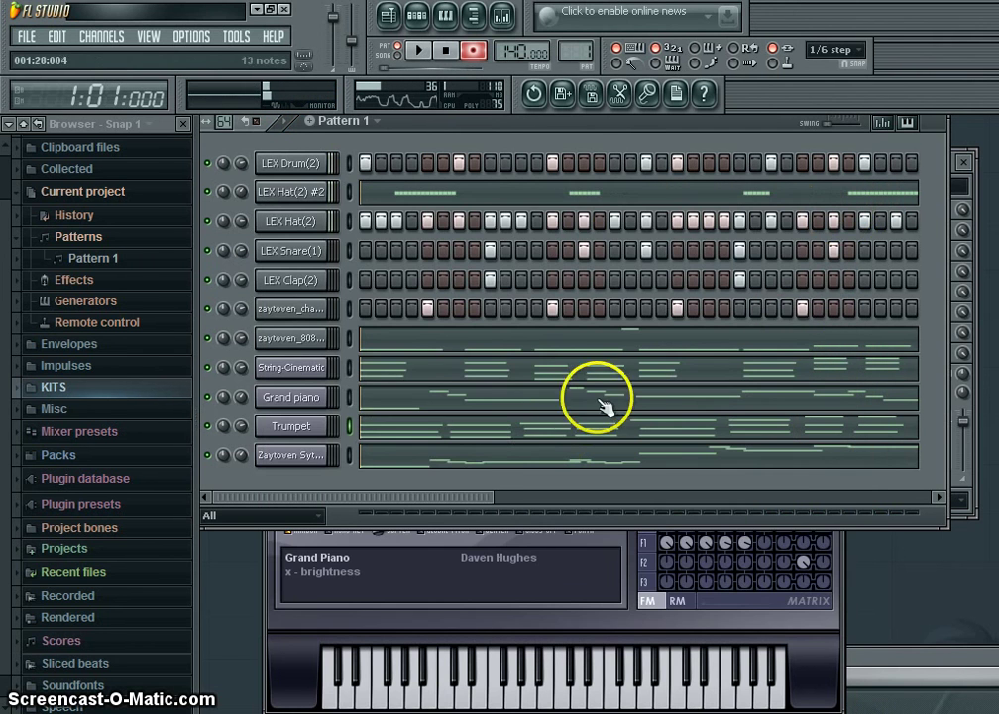
pyautogui.click(513, 439)
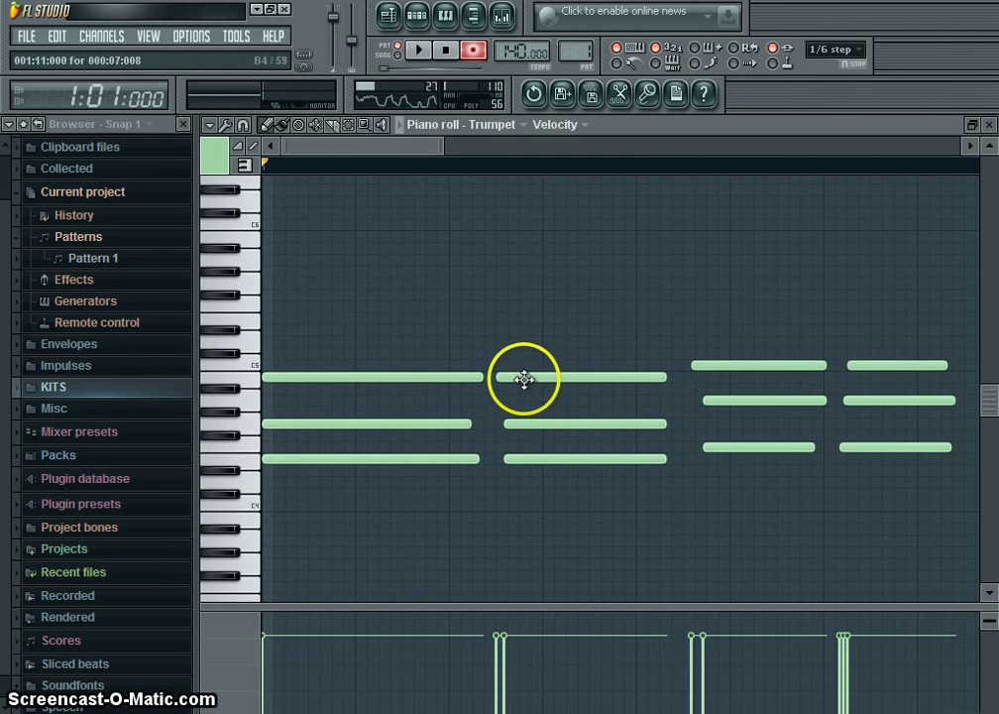
pyautogui.moveTo(524, 377); pyautogui.dragTo(574, 376)
pyautogui.moveTo(561, 424); pyautogui.dragTo(620, 462)
# Shift the third chord's notes to about step 21 and align all three notes of the fourth chord at step 27.
pyautogui.moveTo(734, 448); pyautogui.dragTo(776, 447)
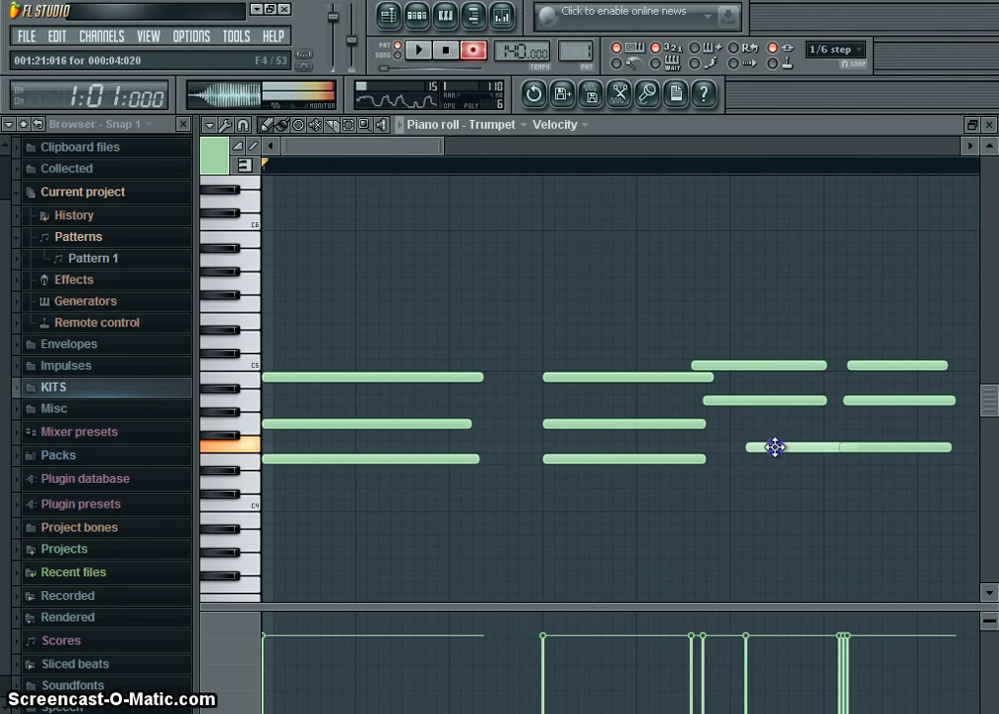
pyautogui.moveTo(719, 401); pyautogui.dragTo(770, 362)
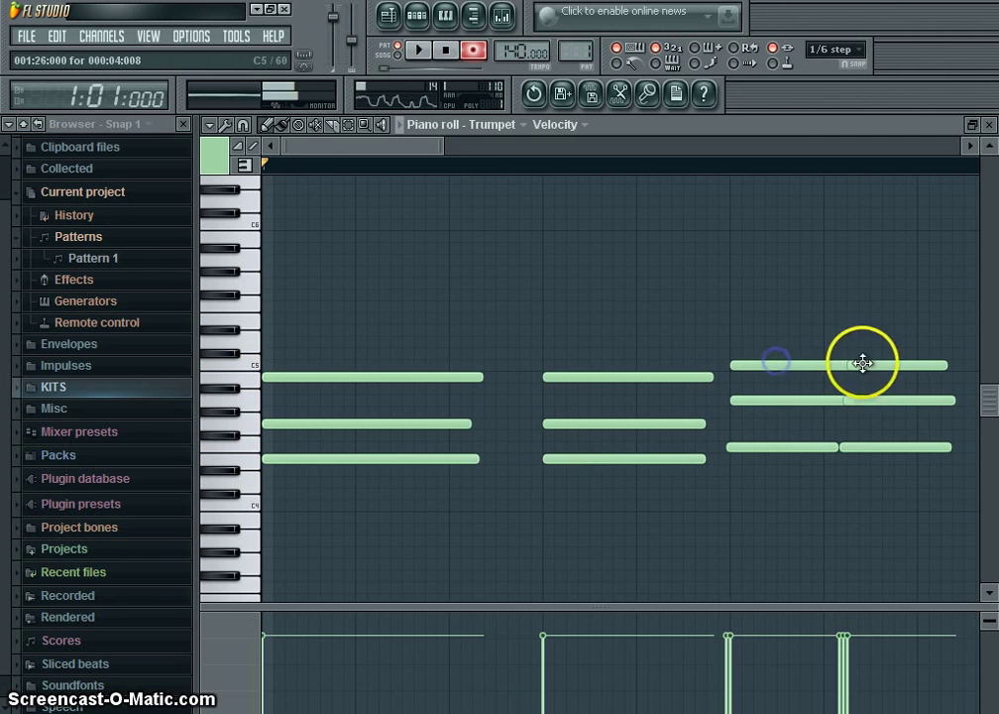
pyautogui.moveTo(864, 364); pyautogui.dragTo(924, 404)
pyautogui.moveTo(877, 447); pyautogui.dragTo(893, 451)
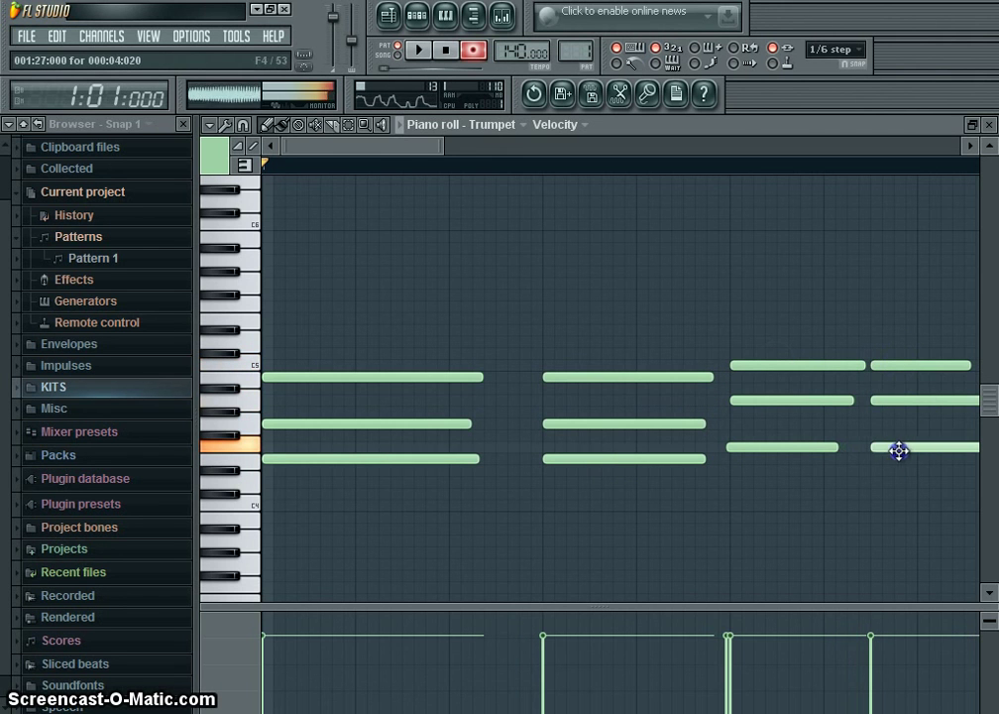
# Align the fifth chord's upper notes with step 33 and turn off recording, leaving the pattern playing.
pyautogui.moveTo(403, 149); pyautogui.dragTo(468, 151)
pyautogui.press('space')
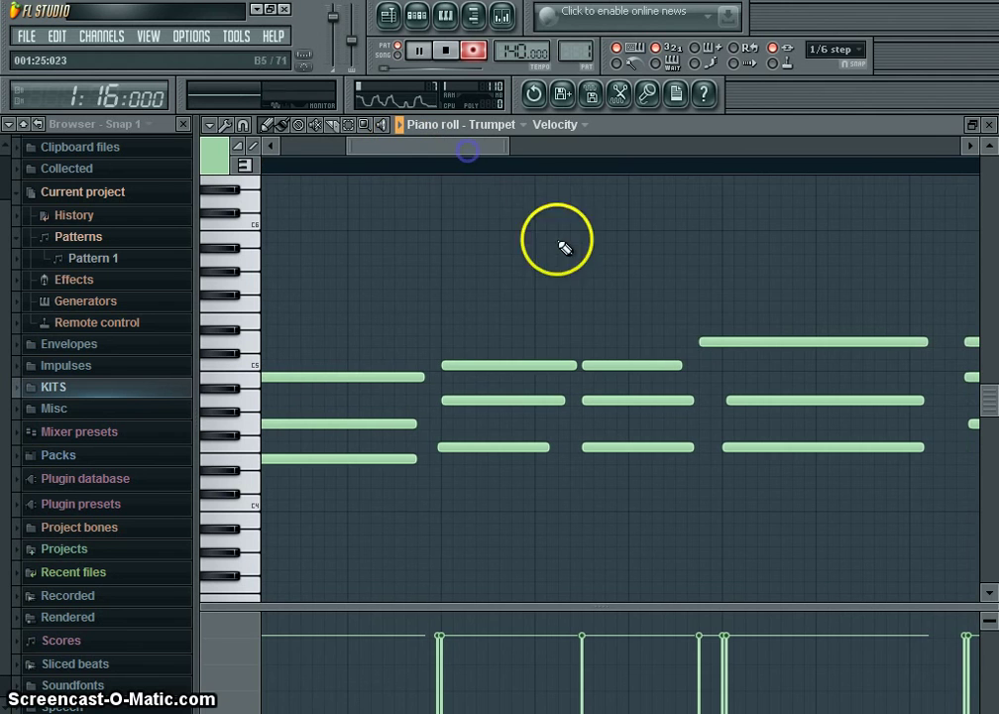
pyautogui.moveTo(720, 342); pyautogui.dragTo(745, 341)
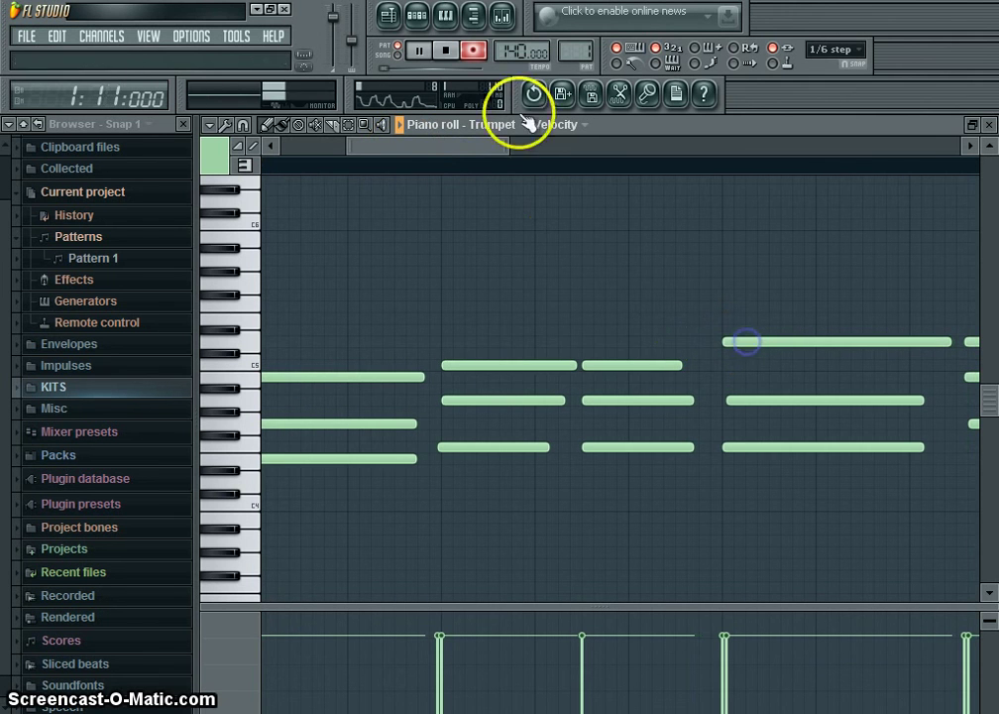
pyautogui.click(446, 50)
pyautogui.click(473, 49)
pyautogui.press('space')
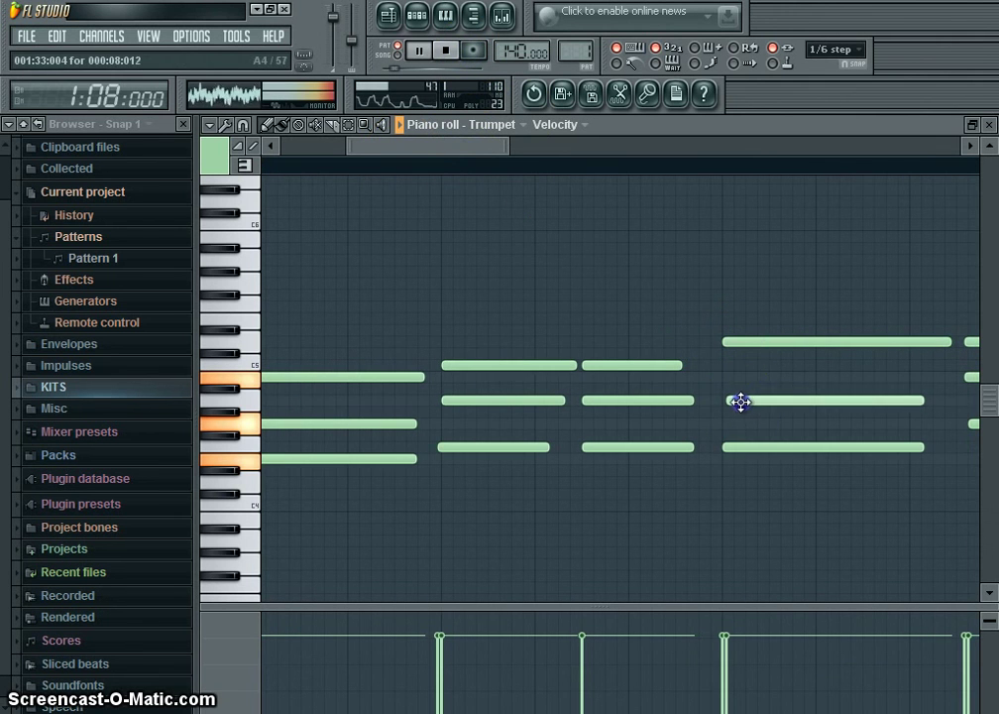
# Shift the sixth chord's D5 note to start at step 45 and stop playback.
pyautogui.moveTo(473, 144); pyautogui.dragTo(553, 149)
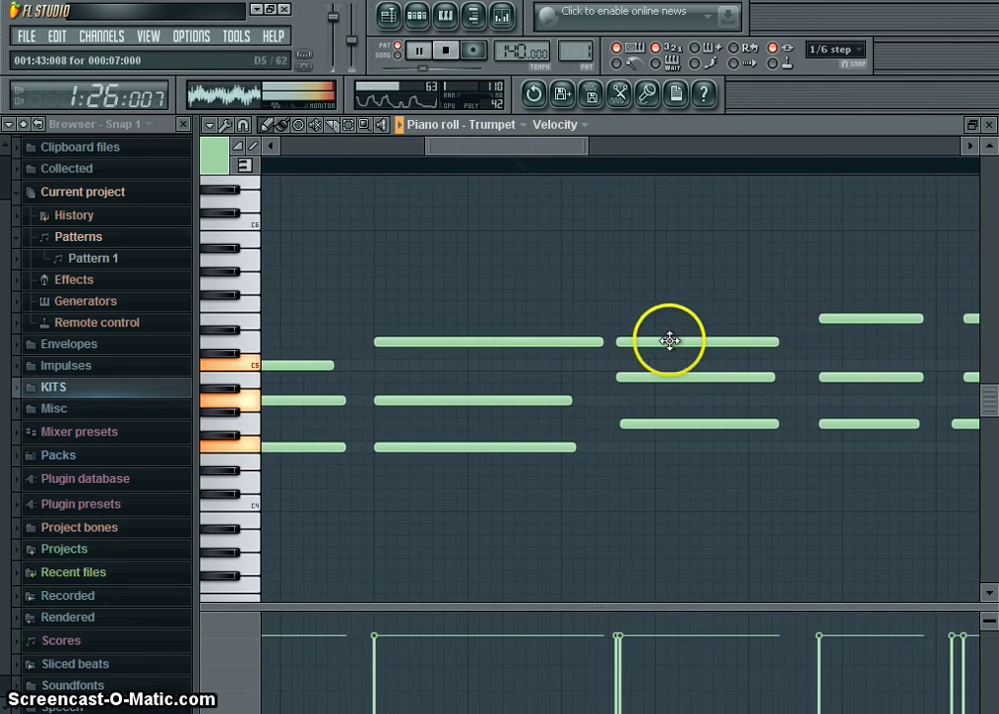
pyautogui.moveTo(669, 339); pyautogui.dragTo(705, 338)
pyautogui.press('space')
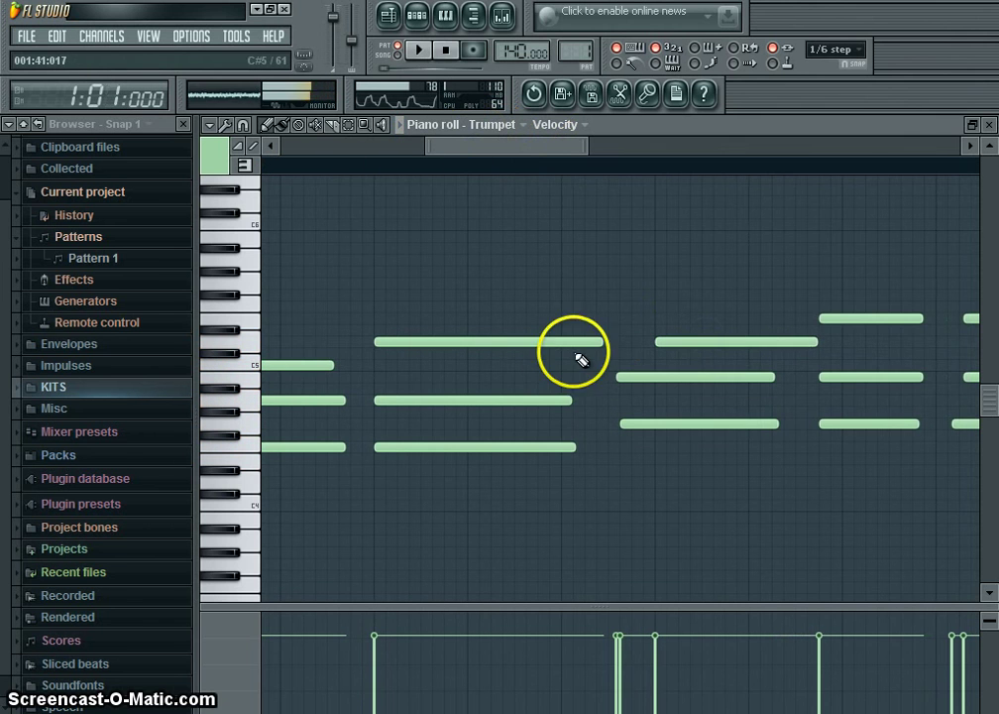
# Shorten the fifth chord's three notes to about eight steps each.
pyautogui.moveTo(595, 340)
pyautogui.mouseDown()
pyautogui.moveTo(566, 350)
pyautogui.moveTo(596, 330)
pyautogui.moveTo(591, 341)
pyautogui.mouseUp()
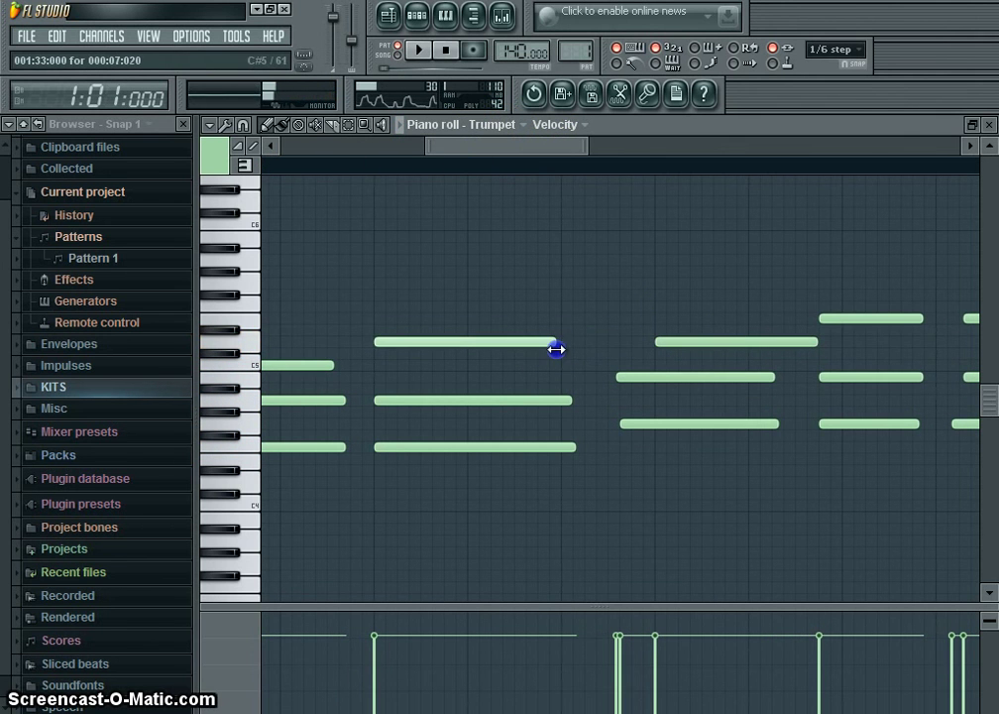
pyautogui.moveTo(562, 400)
pyautogui.mouseDown()
pyautogui.moveTo(551, 401)
pyautogui.moveTo(566, 399)
pyautogui.mouseUp()
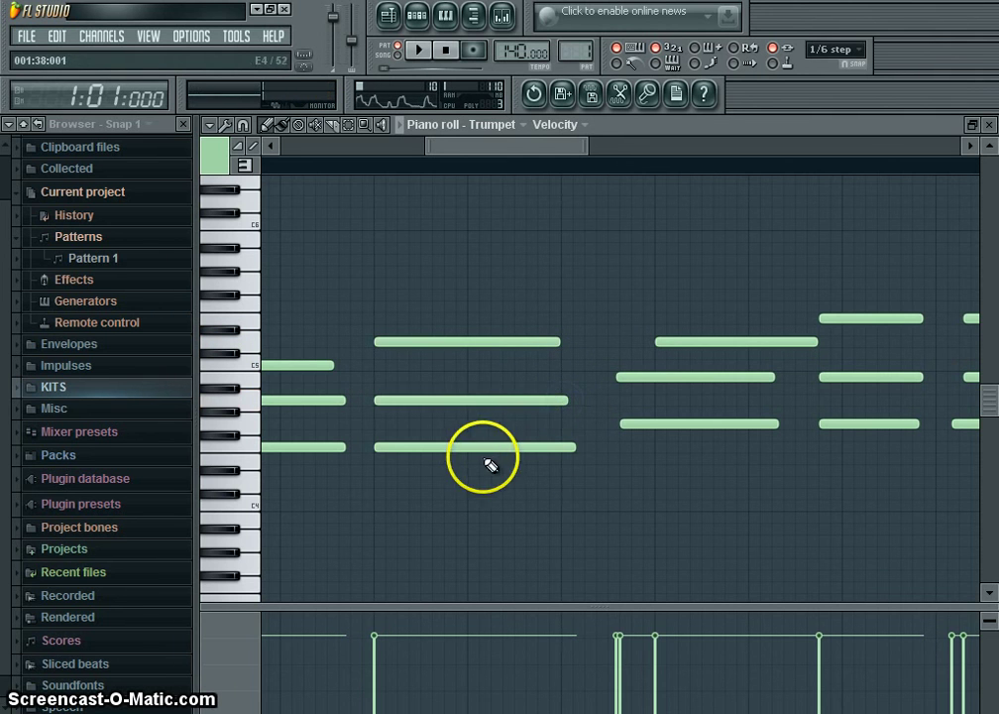
pyautogui.moveTo(574, 452); pyautogui.dragTo(562, 454)
# Align the sixth chord's two lower notes at step 45 and all three notes of the seventh chord at step 53.
pyautogui.moveTo(626, 427); pyautogui.dragTo(677, 428)
pyautogui.moveTo(667, 378); pyautogui.dragTo(697, 375)
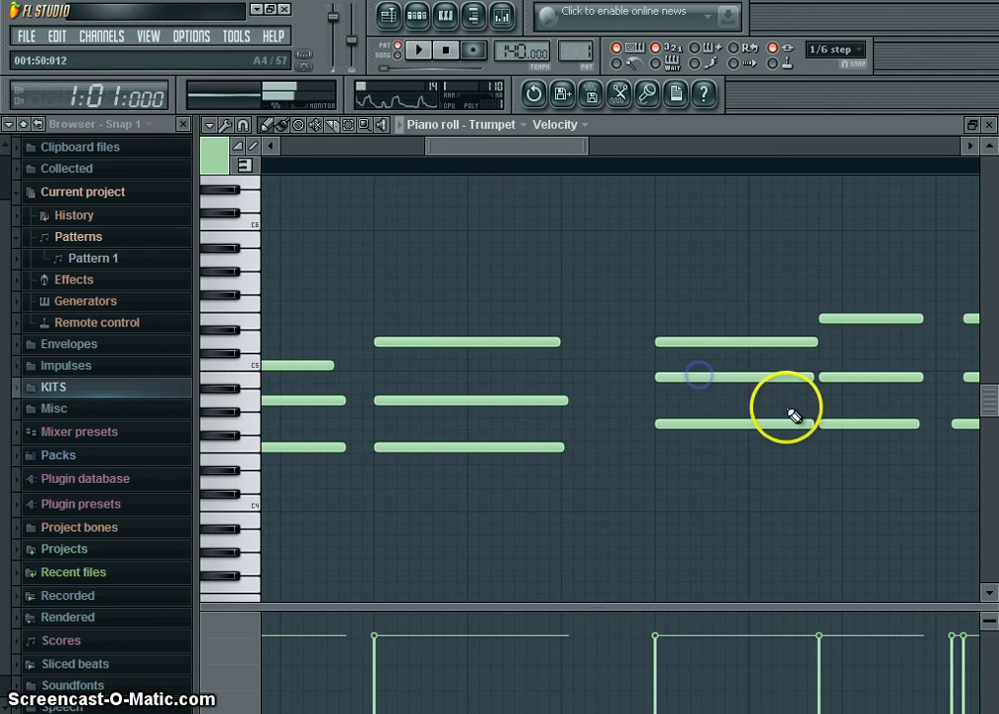
pyautogui.moveTo(833, 423); pyautogui.dragTo(847, 423)
pyautogui.moveTo(844, 377); pyautogui.dragTo(871, 381)
pyautogui.moveTo(847, 318); pyautogui.dragTo(873, 320)
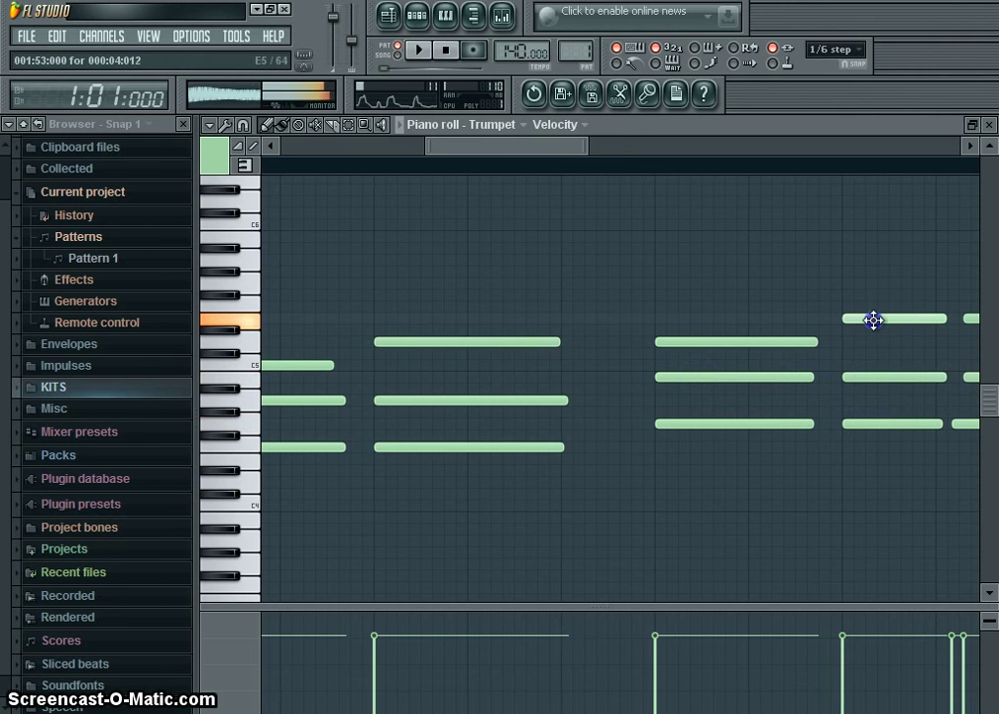
# Shift the last chord's three notes to start together at step 59 while the pattern plays, ending with playback stopped.
pyautogui.press('space')
pyautogui.moveTo(535, 146); pyautogui.dragTo(621, 149)
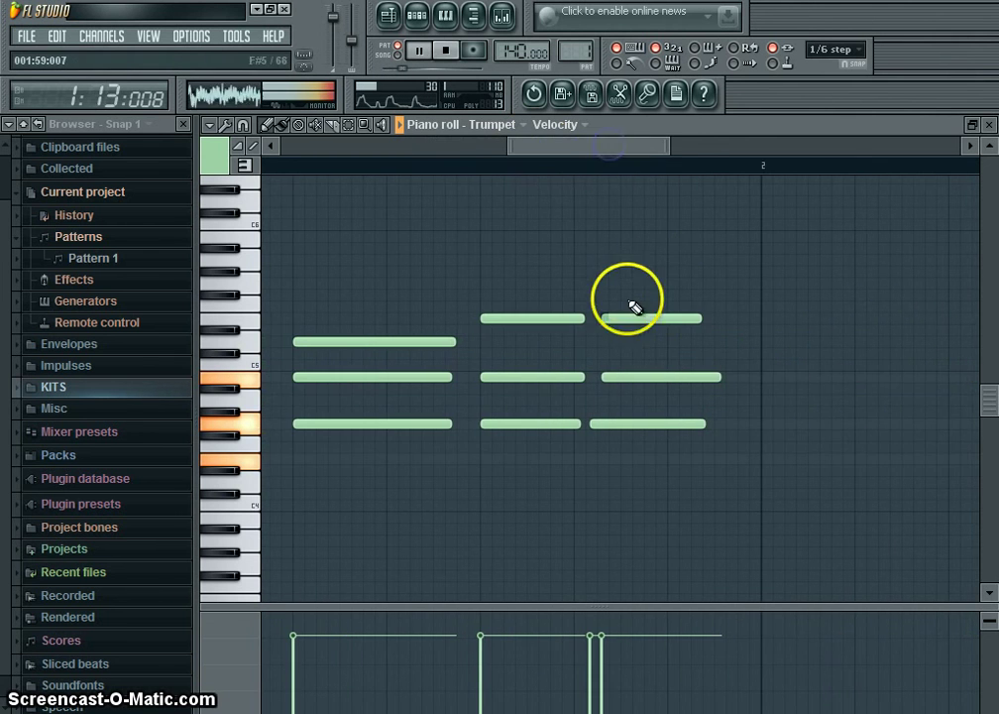
pyautogui.moveTo(635, 315); pyautogui.dragTo(651, 317)
pyautogui.moveTo(625, 376); pyautogui.dragTo(644, 377)
pyautogui.moveTo(627, 423); pyautogui.dragTo(658, 427)
pyautogui.press('space')
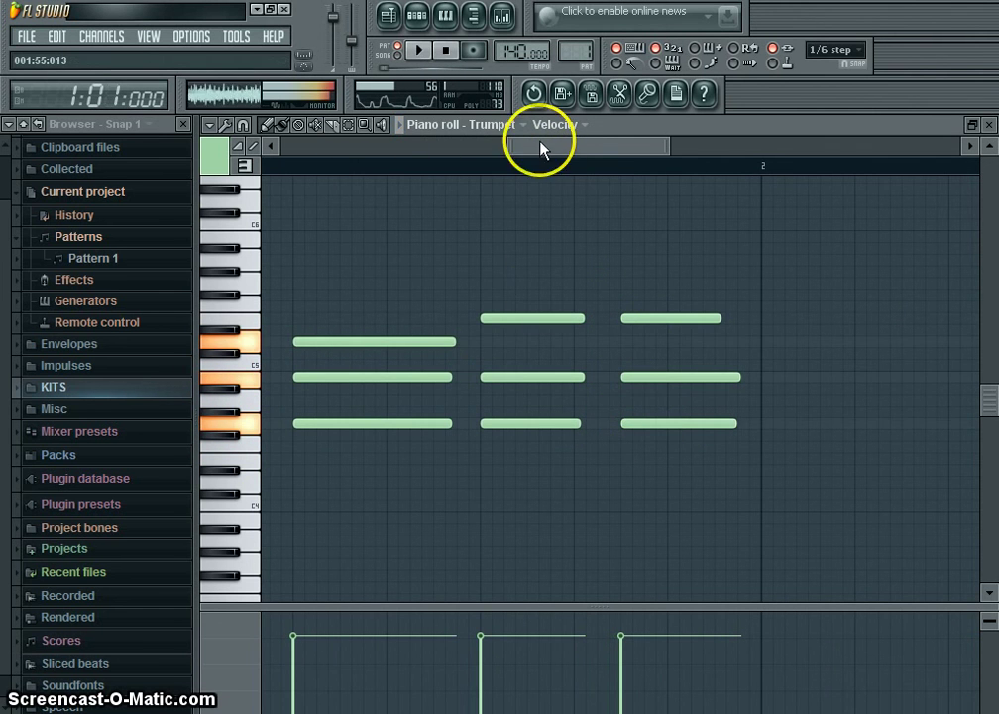
# Play the trumpet part from the beginning, raise the fifth chord's lowest note to G4, and replay the pattern.
pyautogui.moveTo(542, 147); pyautogui.dragTo(337, 163)
pyautogui.press('space')
pyautogui.moveTo(424, 152); pyautogui.dragTo(540, 159)
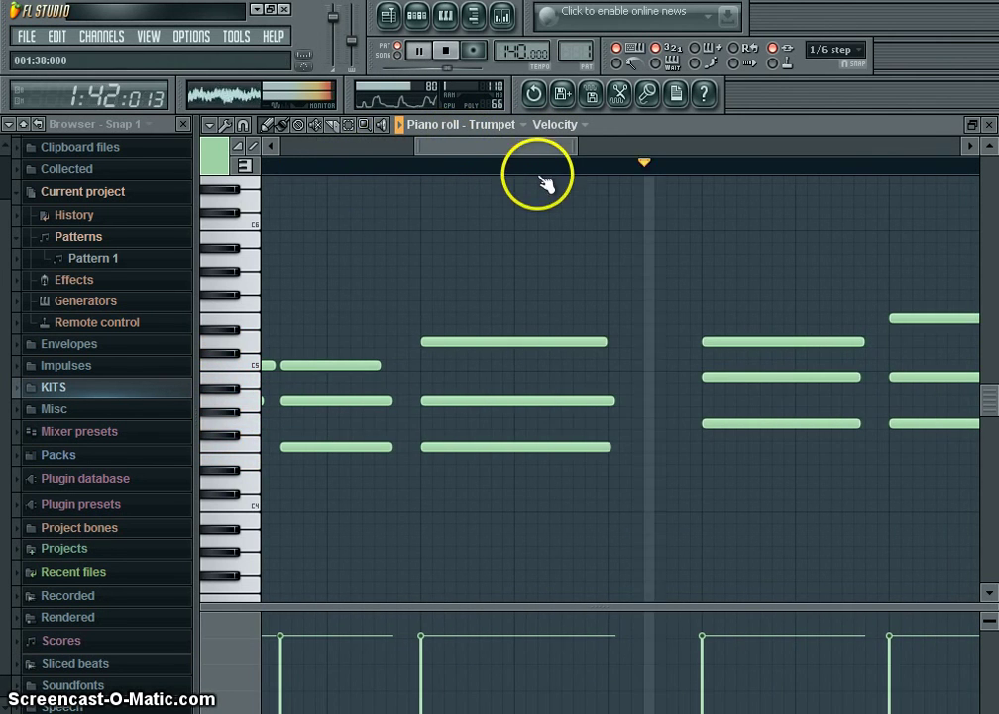
pyautogui.press('space')
pyautogui.moveTo(457, 447); pyautogui.dragTo(462, 424)
pyautogui.click(509, 168)
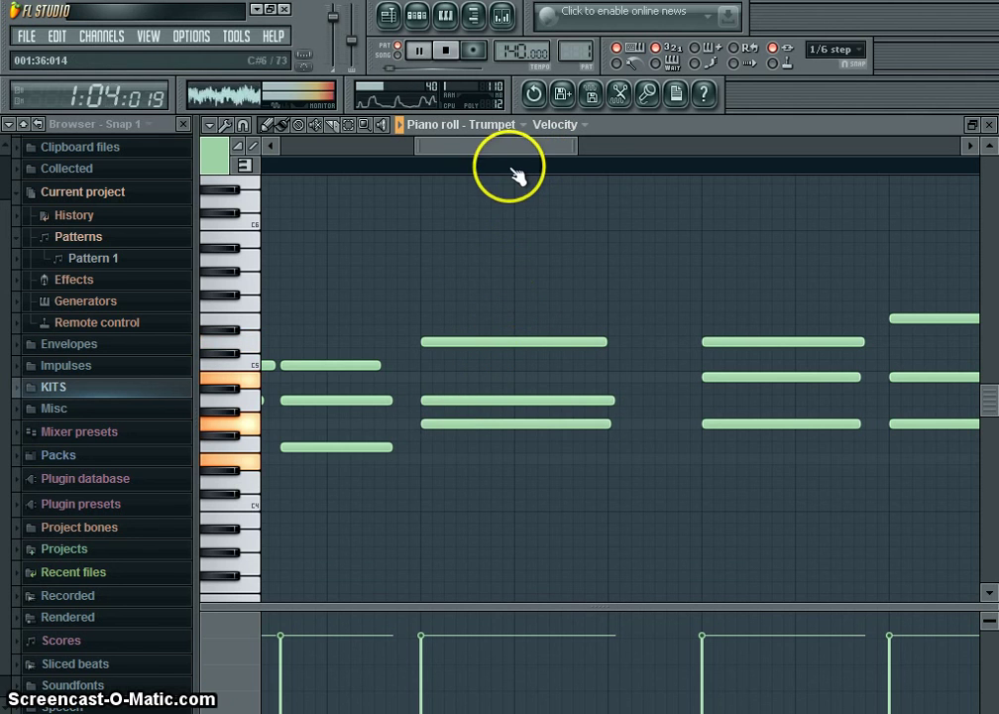